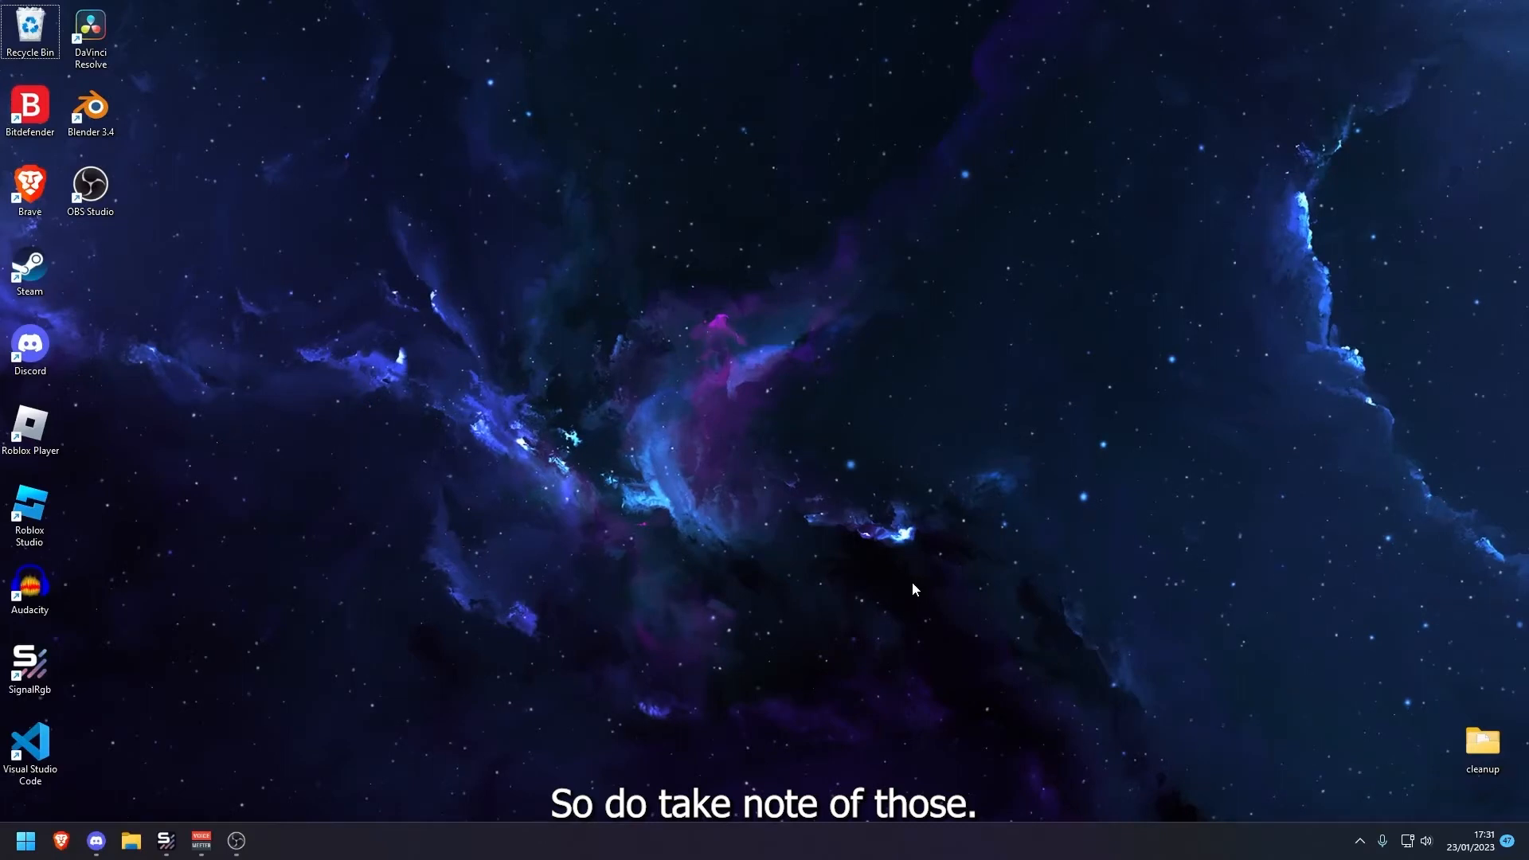
Open the Windows Temp folder by running "temp"
key("super+r")
left_click_drag(161, 667, 694, 322)
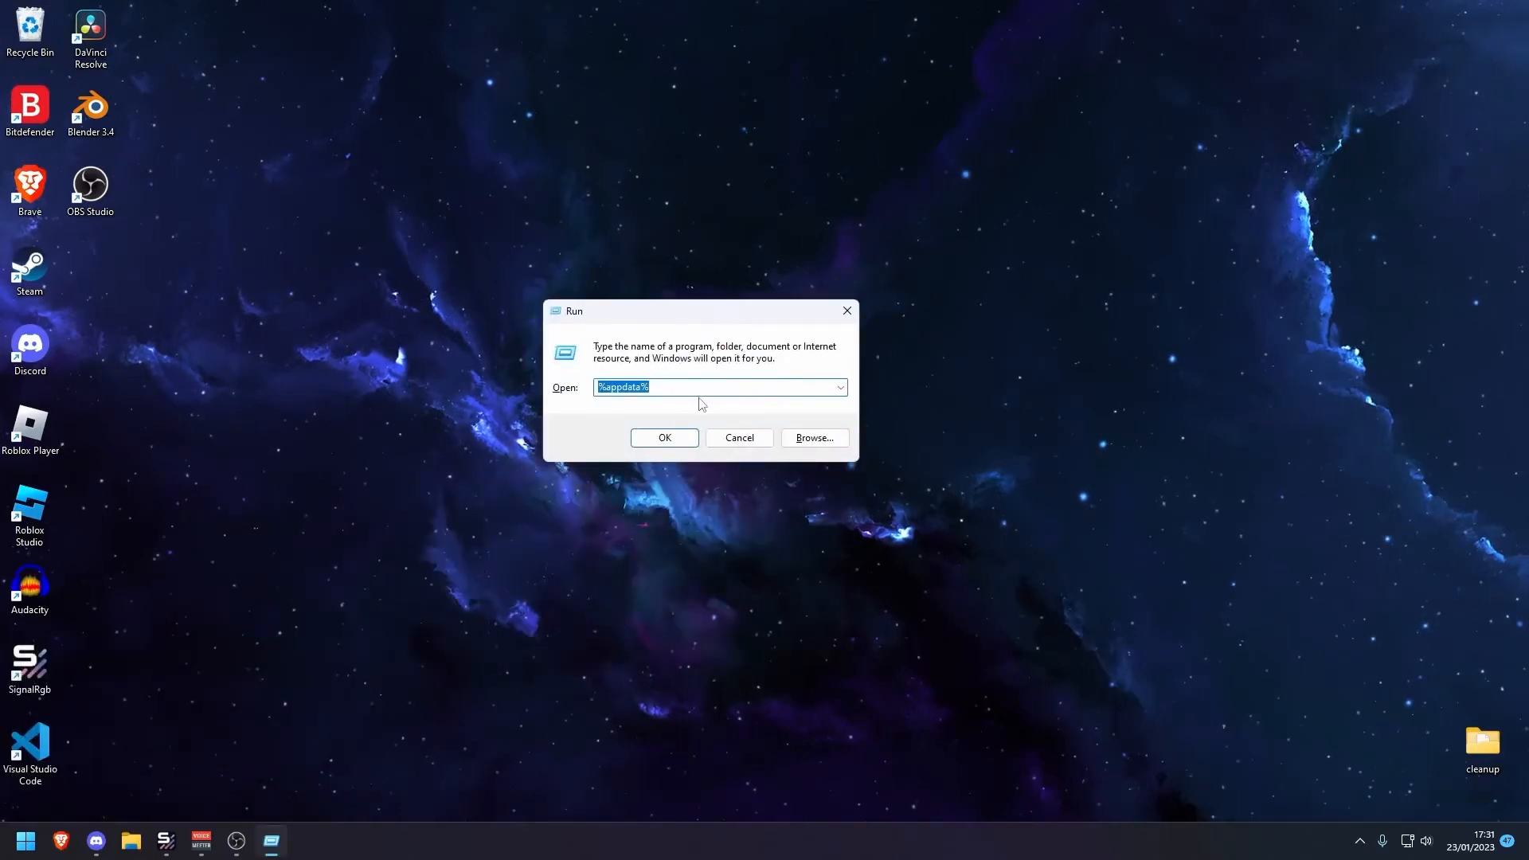
key("BackSpace")
type("temp")
key("Return")
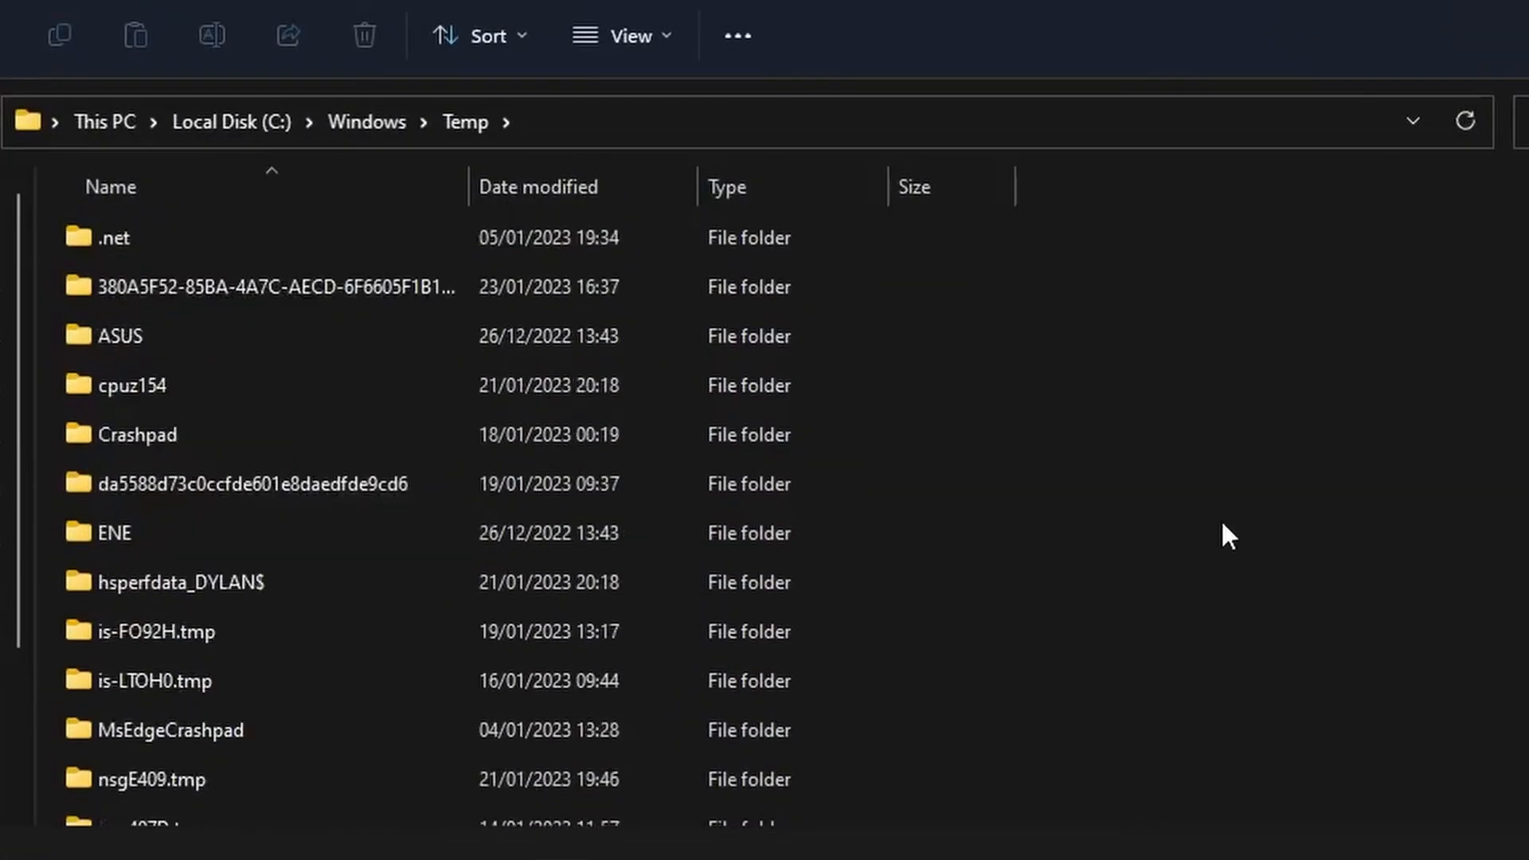
Select everything in the Windows Temp folder and delete it, skipping all items that are in use
left_click_drag(1334, 341, 1179, 305)
left_click_drag(1077, 235, 63, 832)
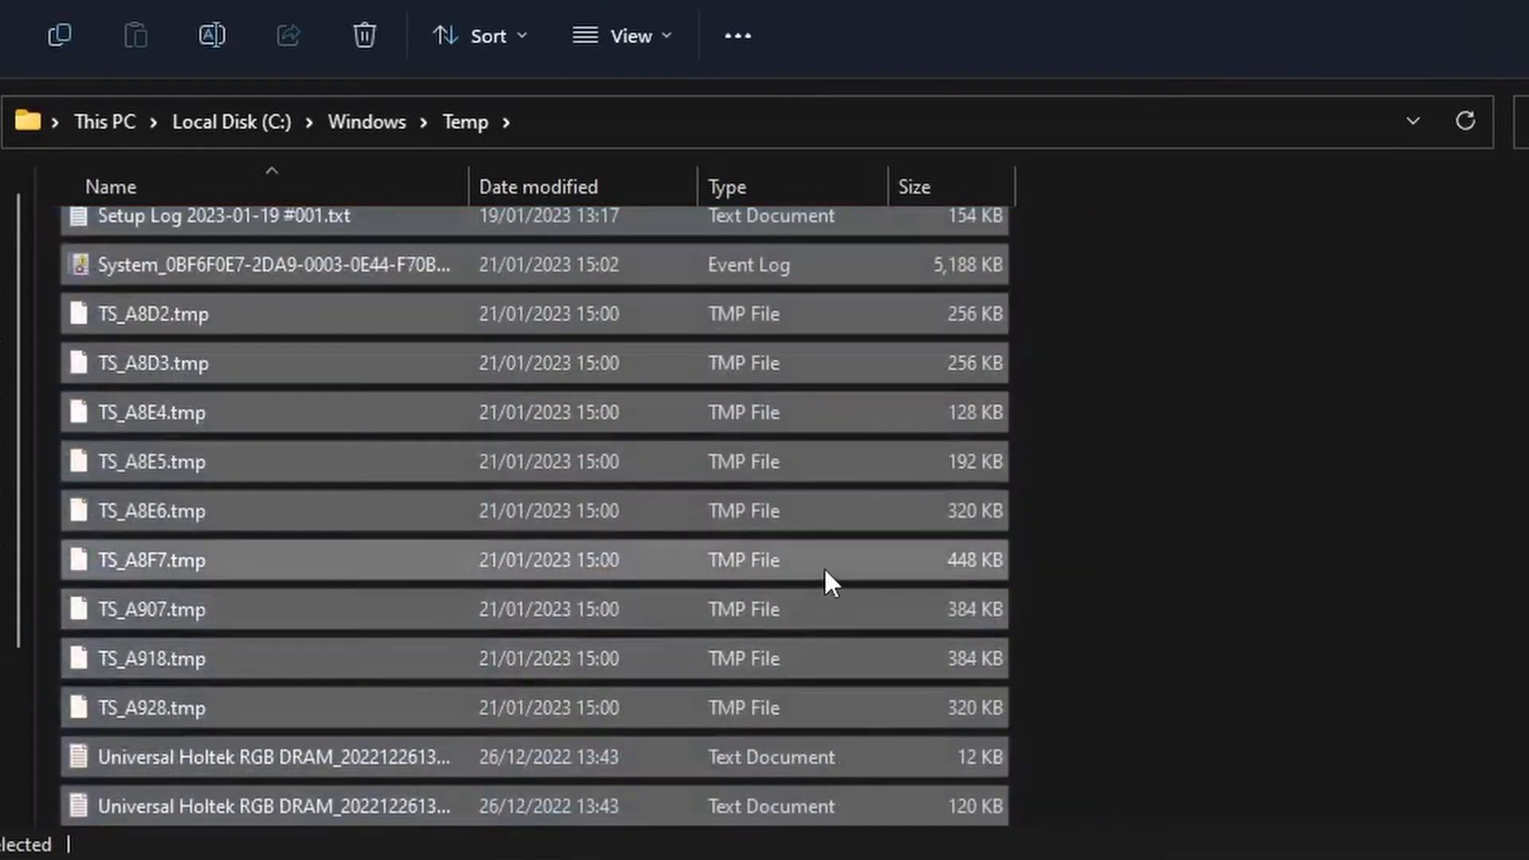
key("Delete")
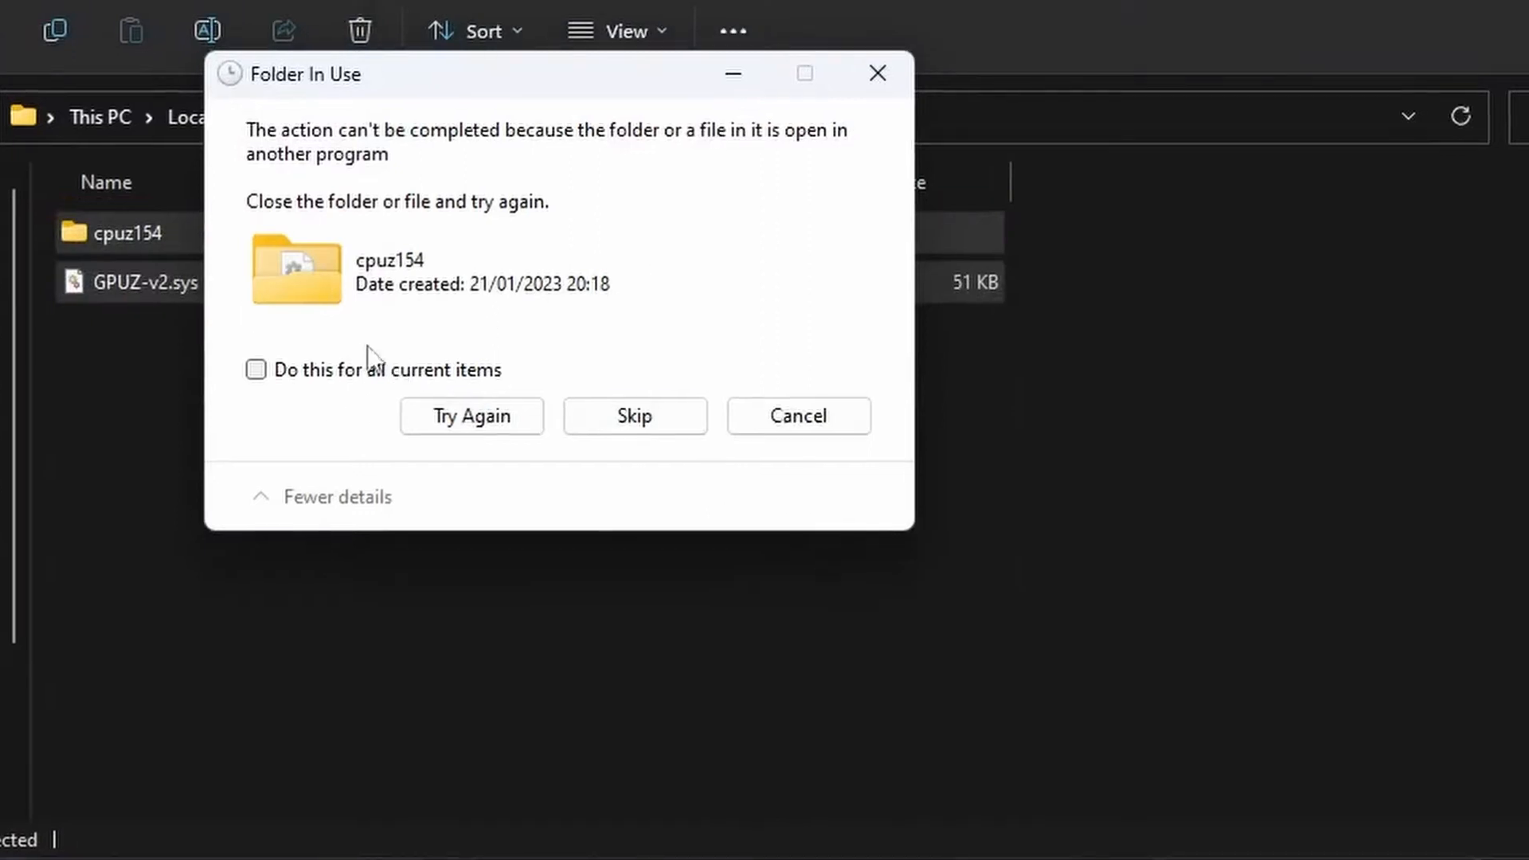
left_click(255, 369)
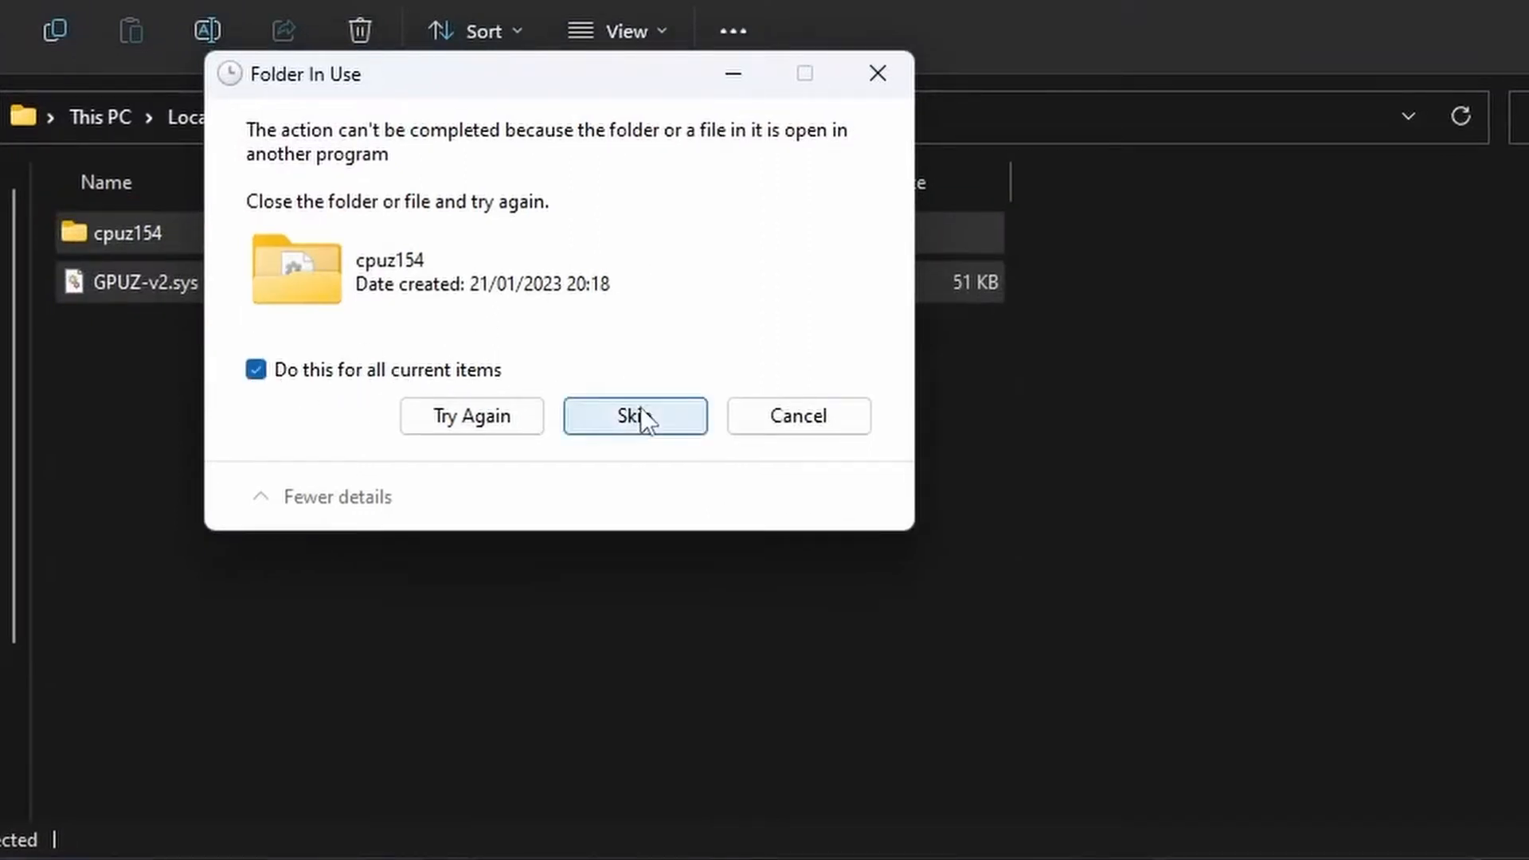
left_click(637, 416)
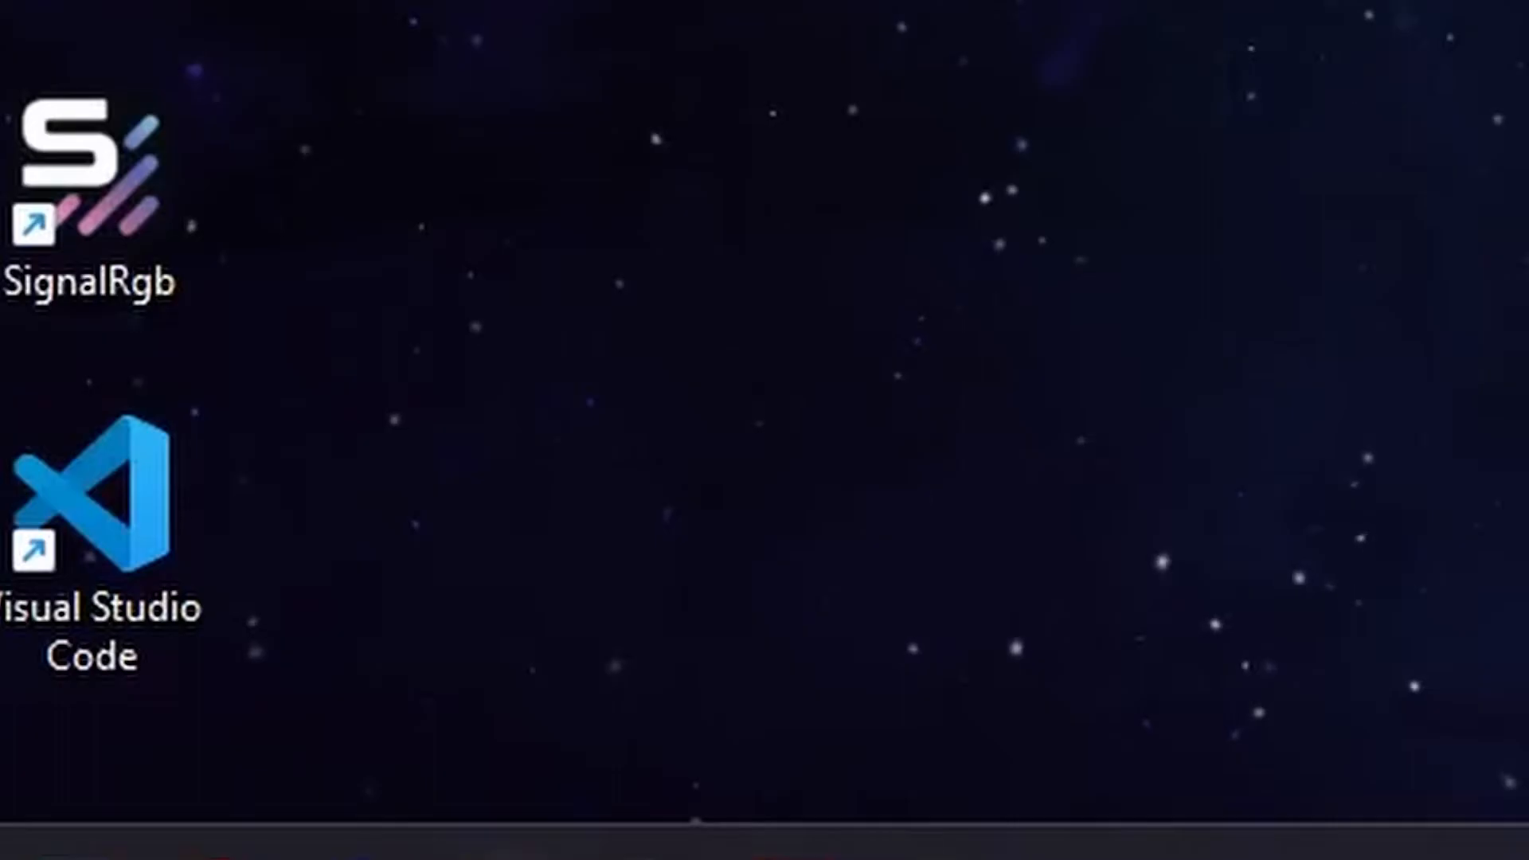
Open the user's temporary files folder by running "%temp%"
key("super+r")
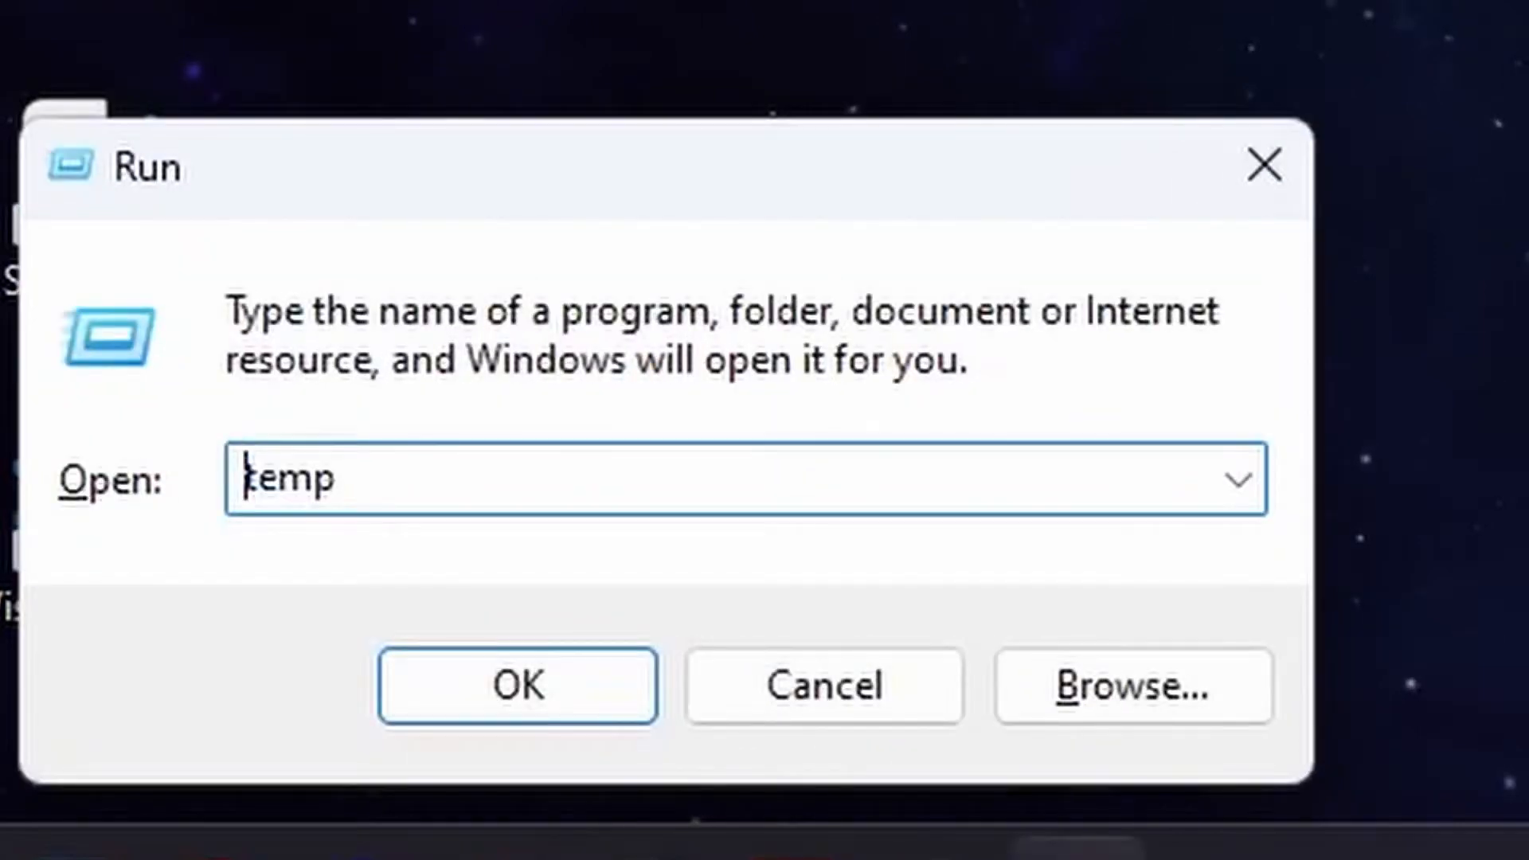
key("BackSpace")
type("%")
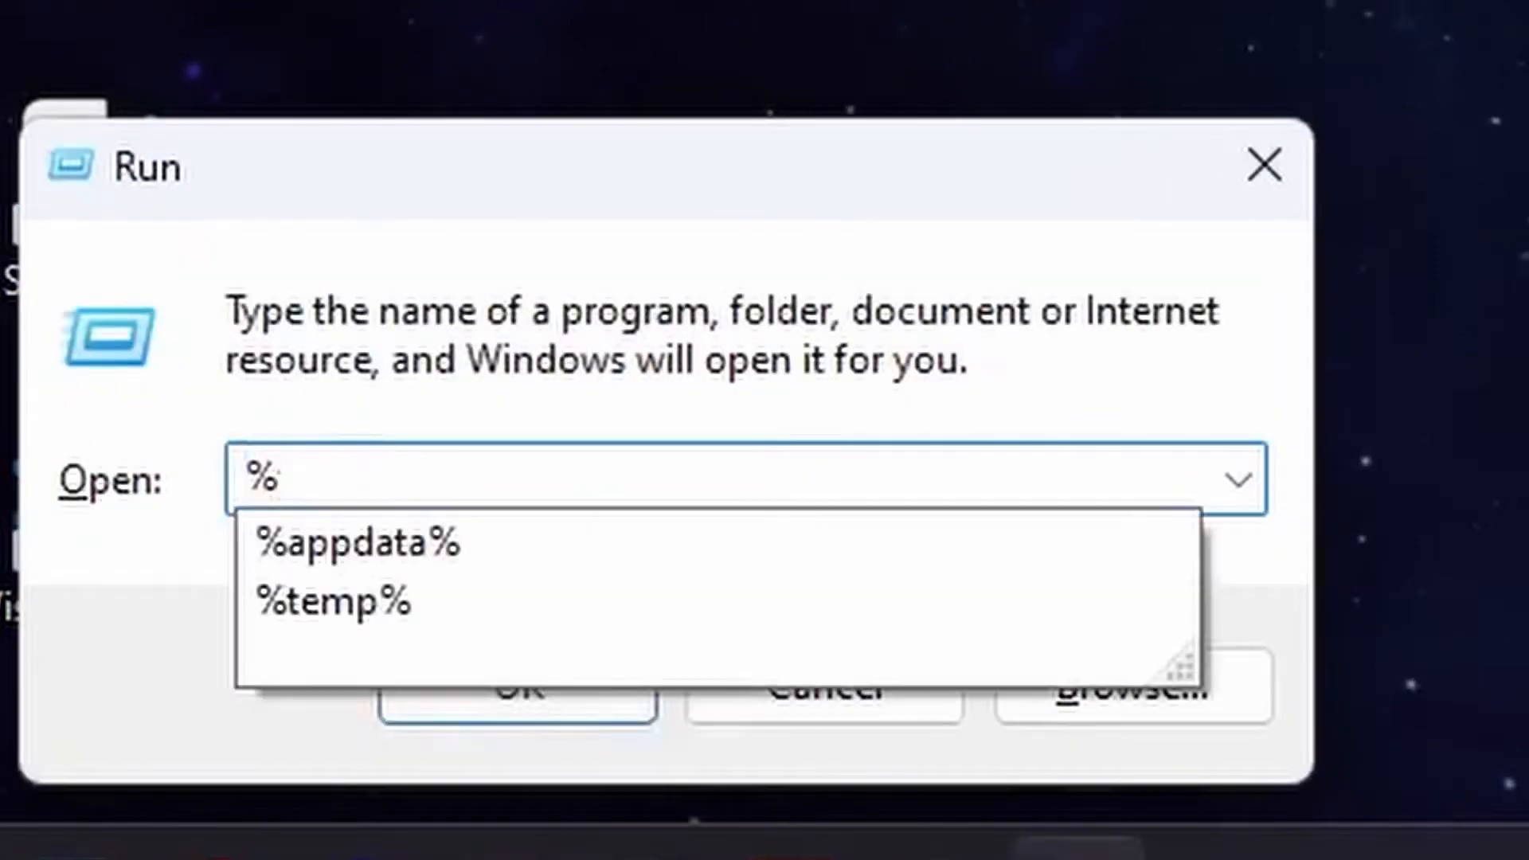
type("temp%")
key("Return")
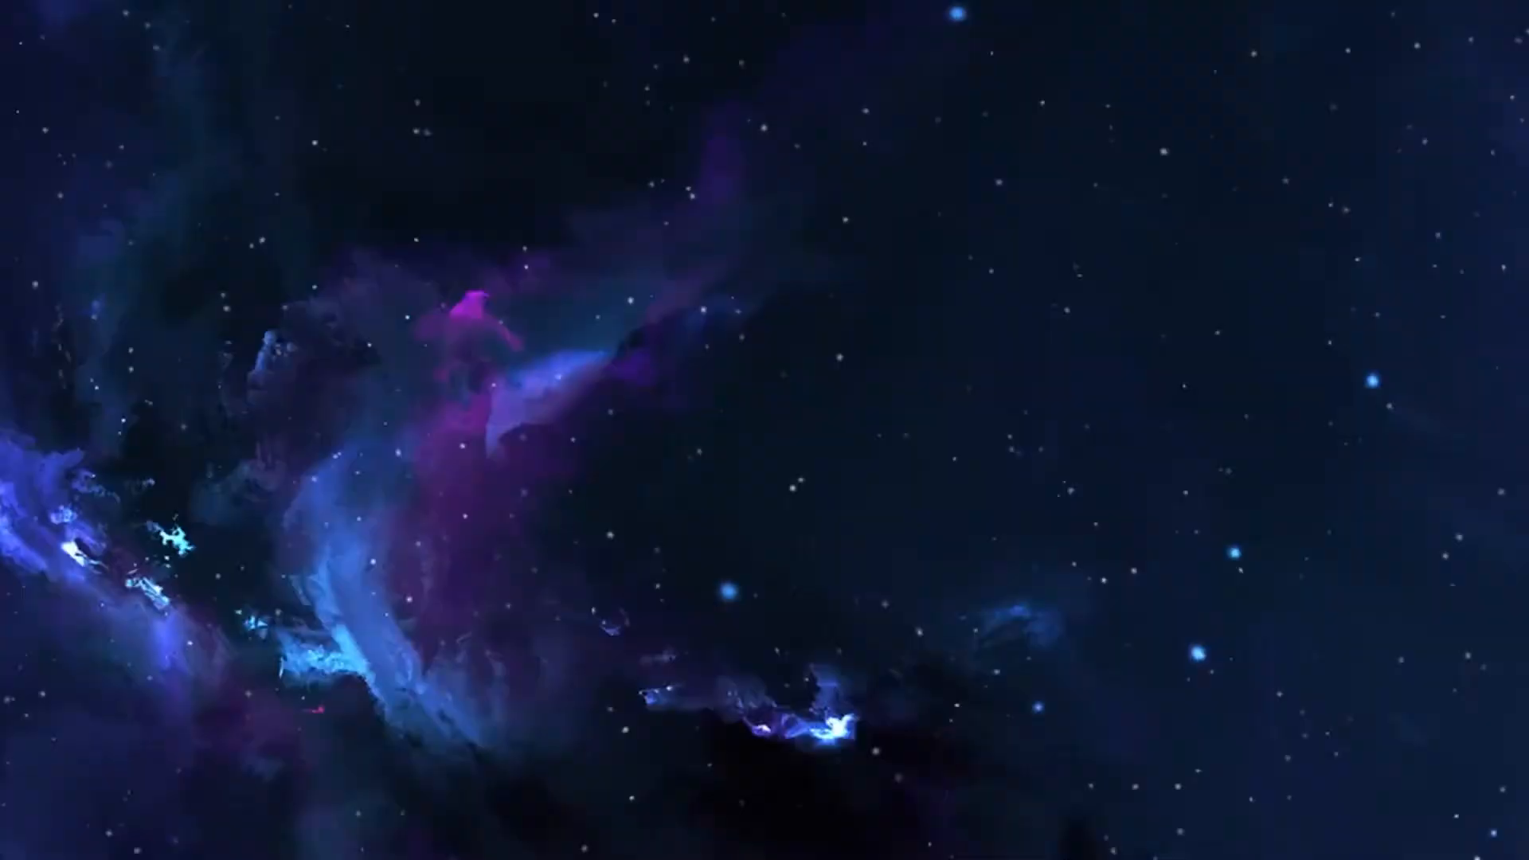
Select everything in the user Temp folder and delete it, continuing for all current items
key("ctrl+a")
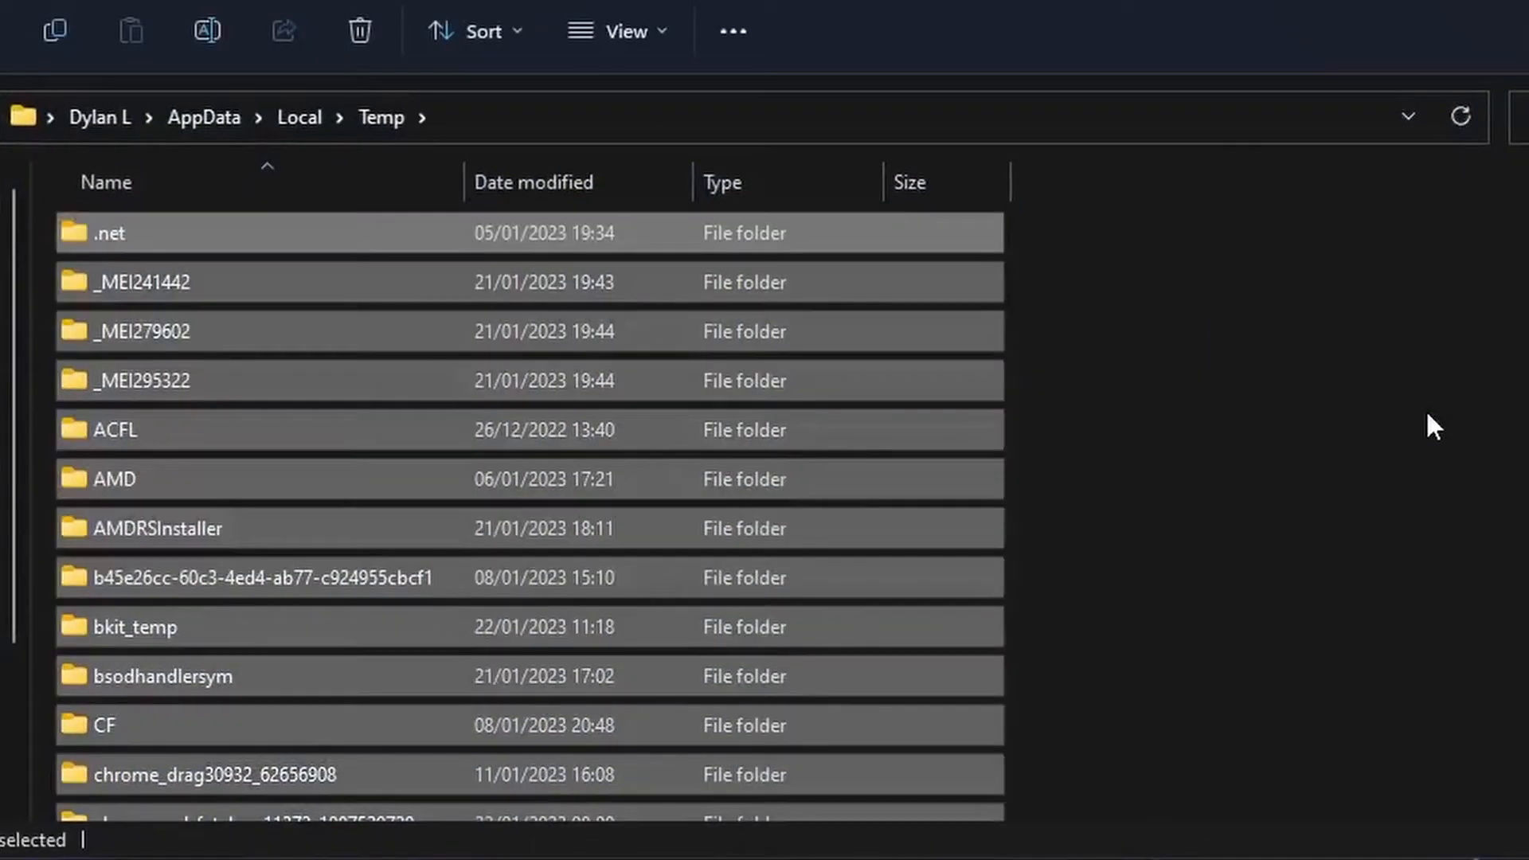
key("Delete")
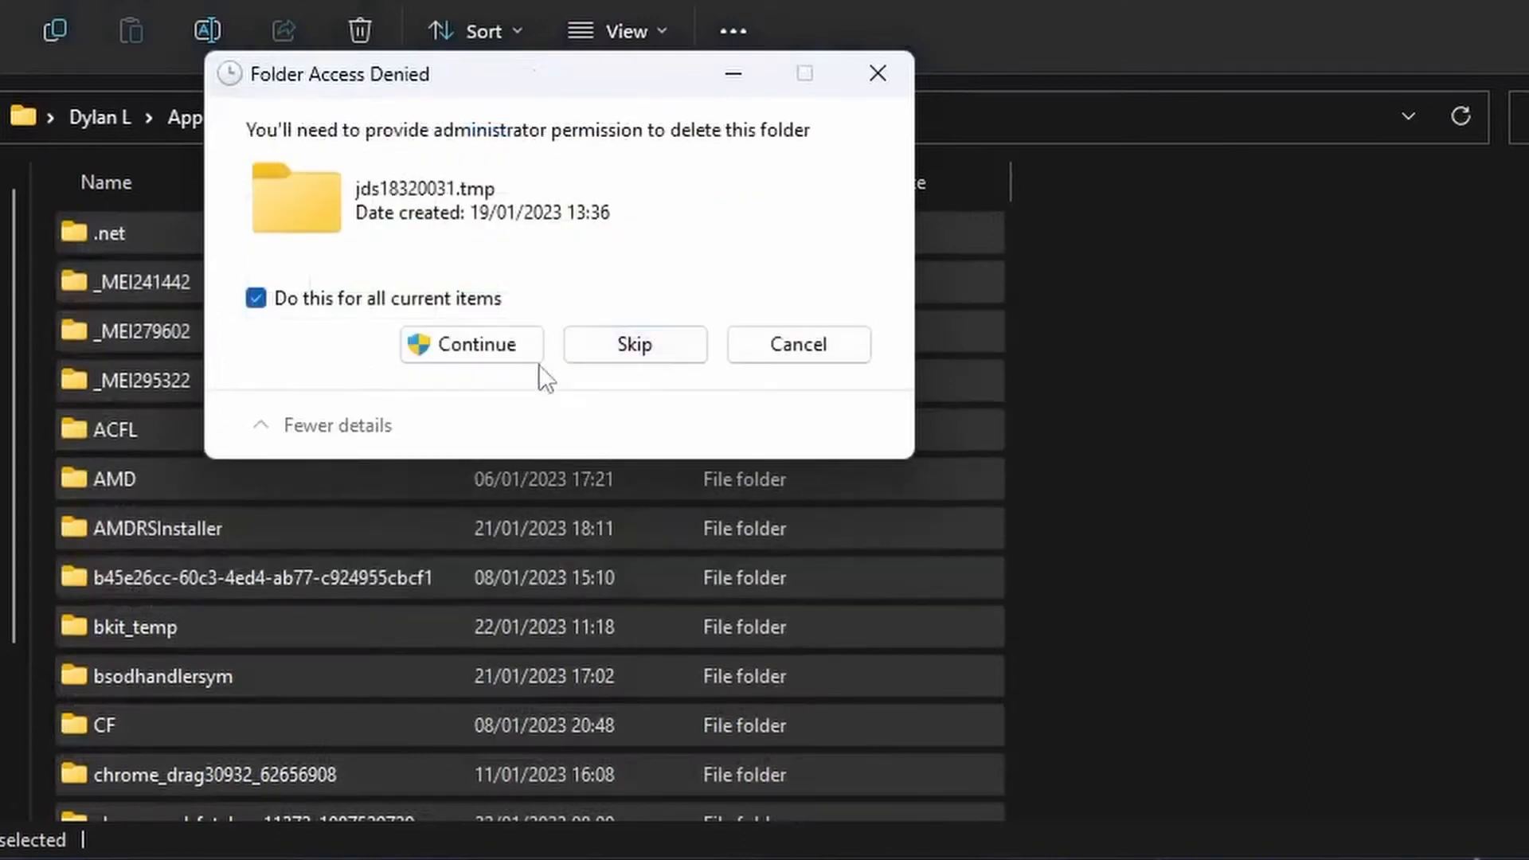
left_click(525, 355)
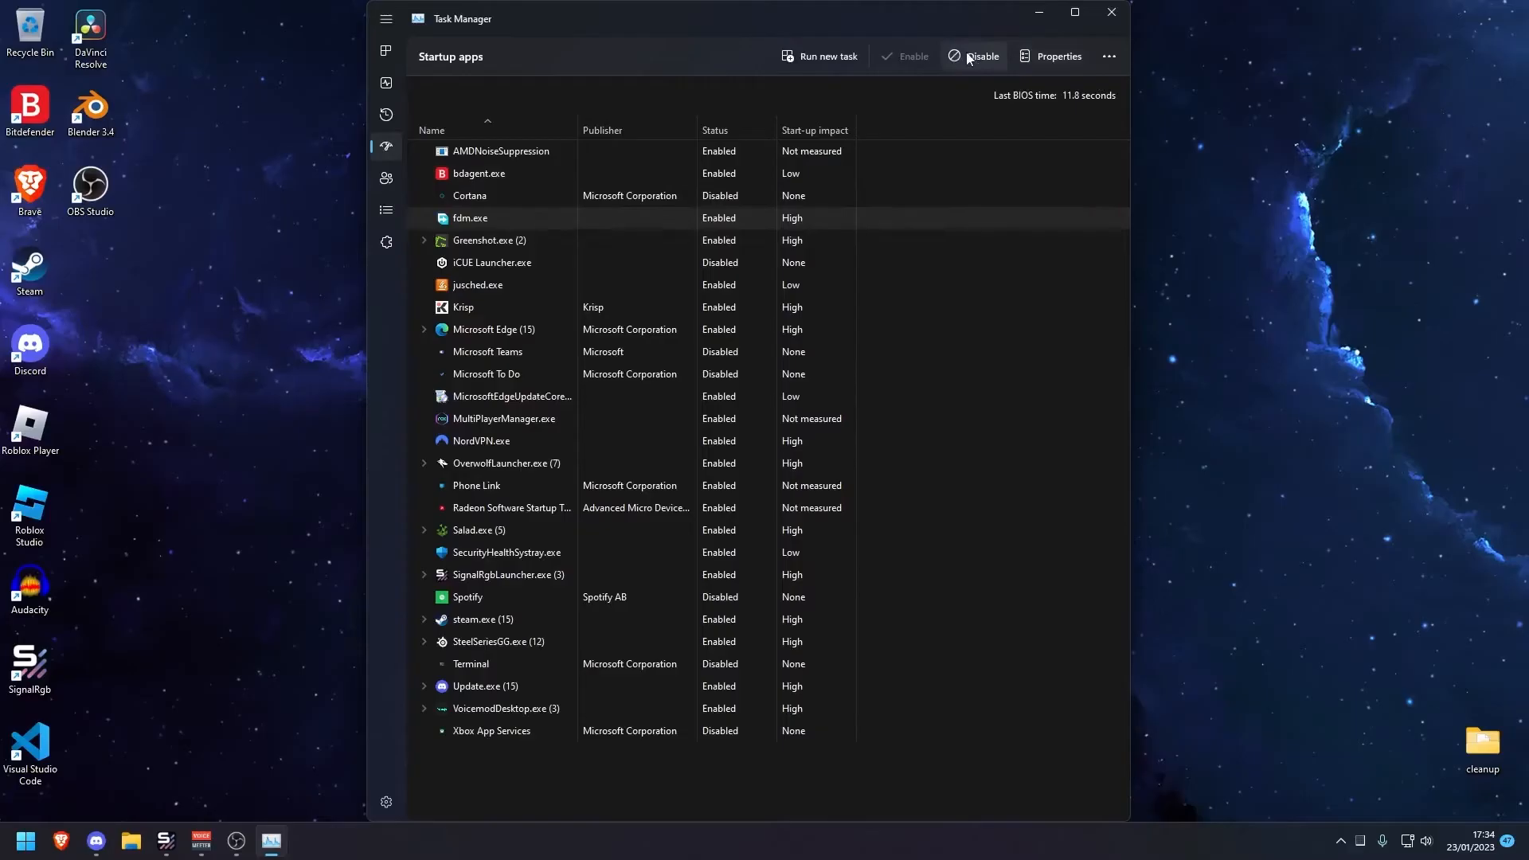
Disable fdm.exe in the Task Manager startup apps list
left_click(969, 54)
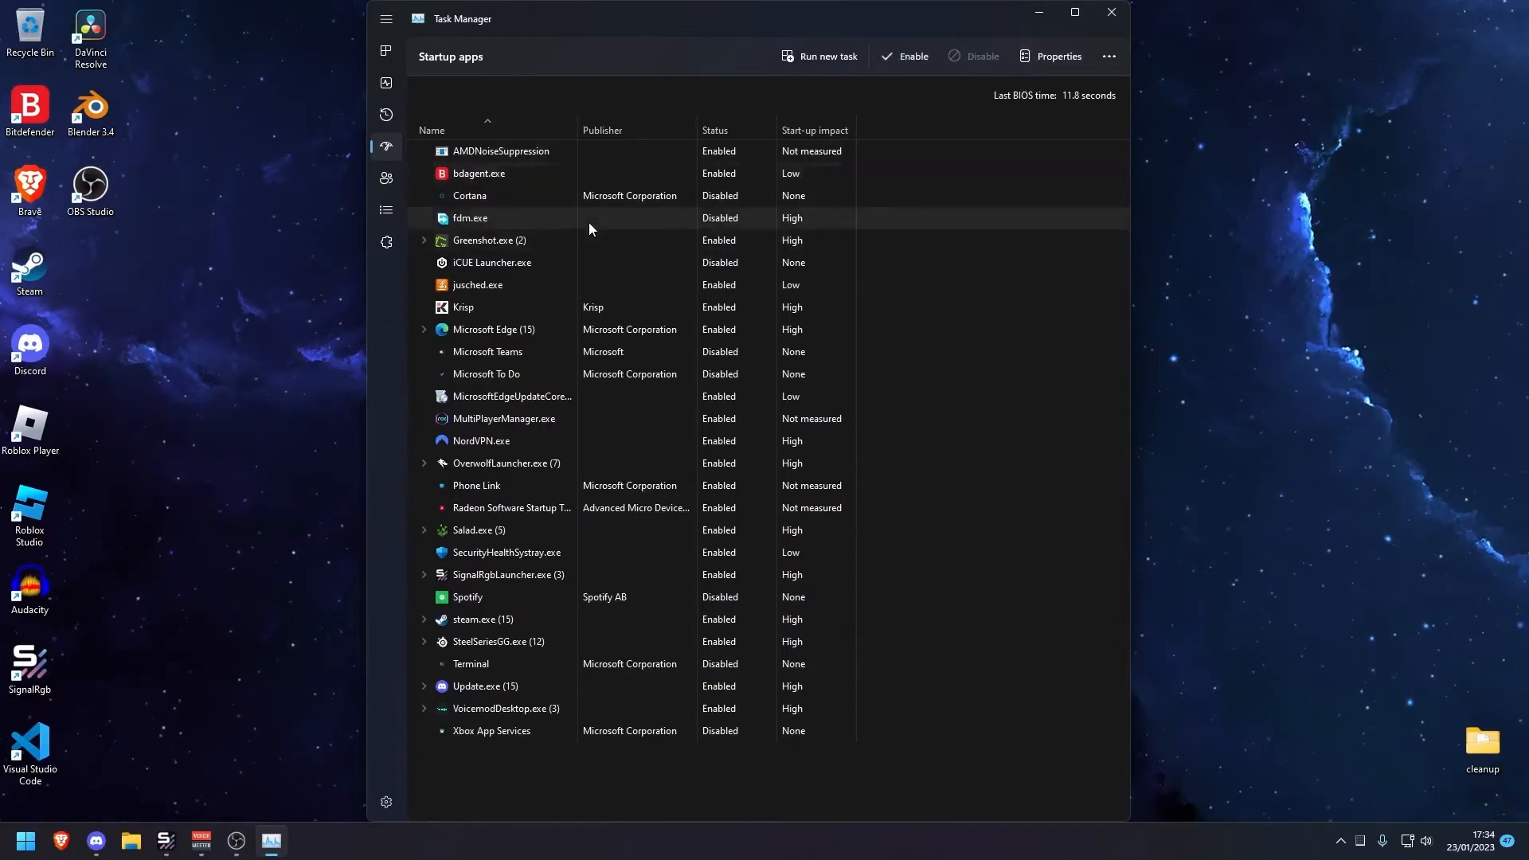
left_click(591, 155)
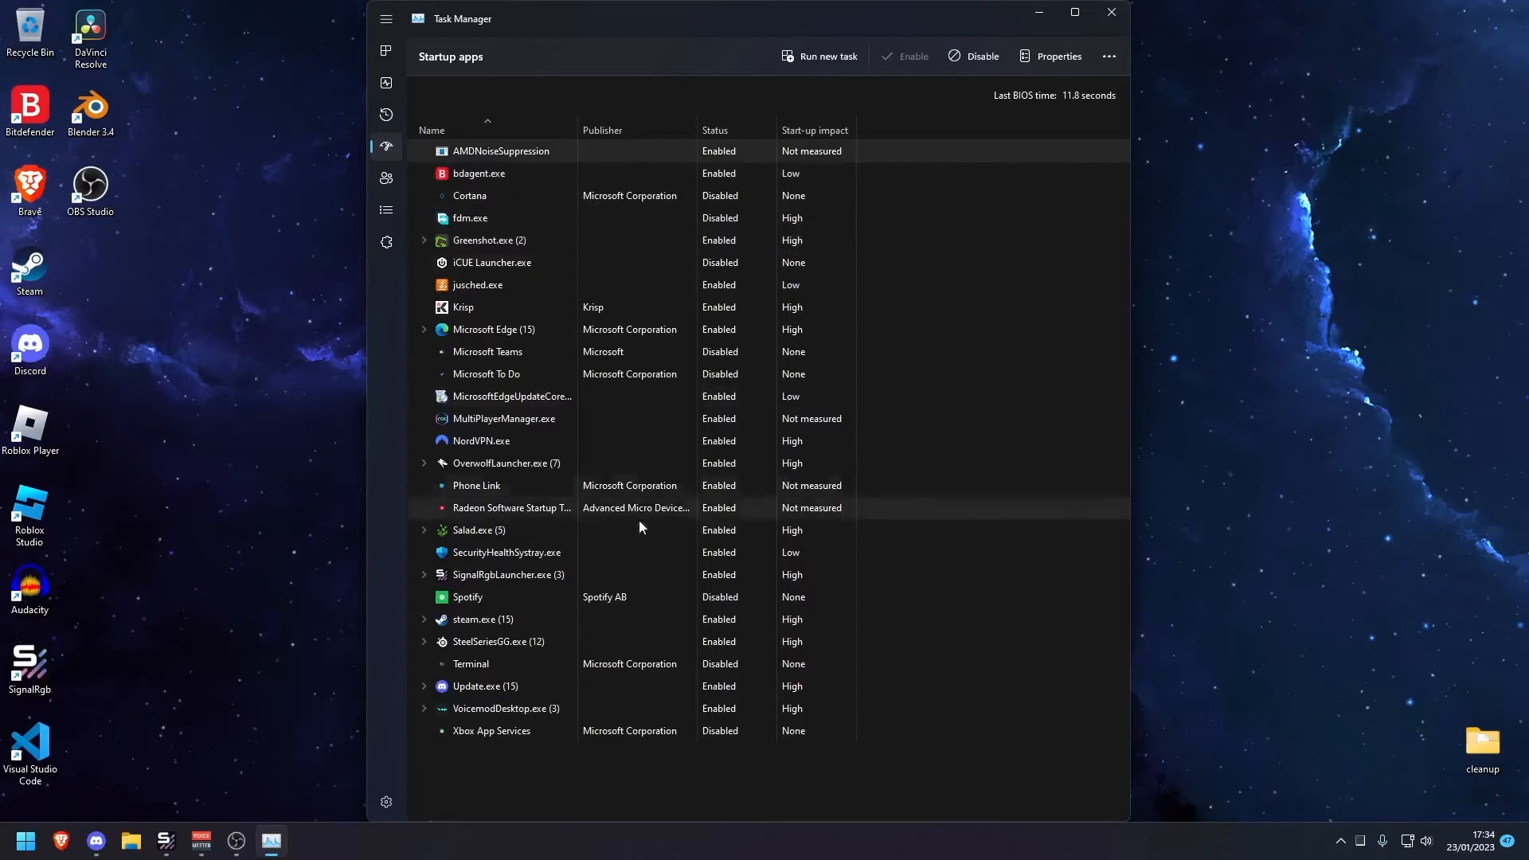
left_click(578, 709)
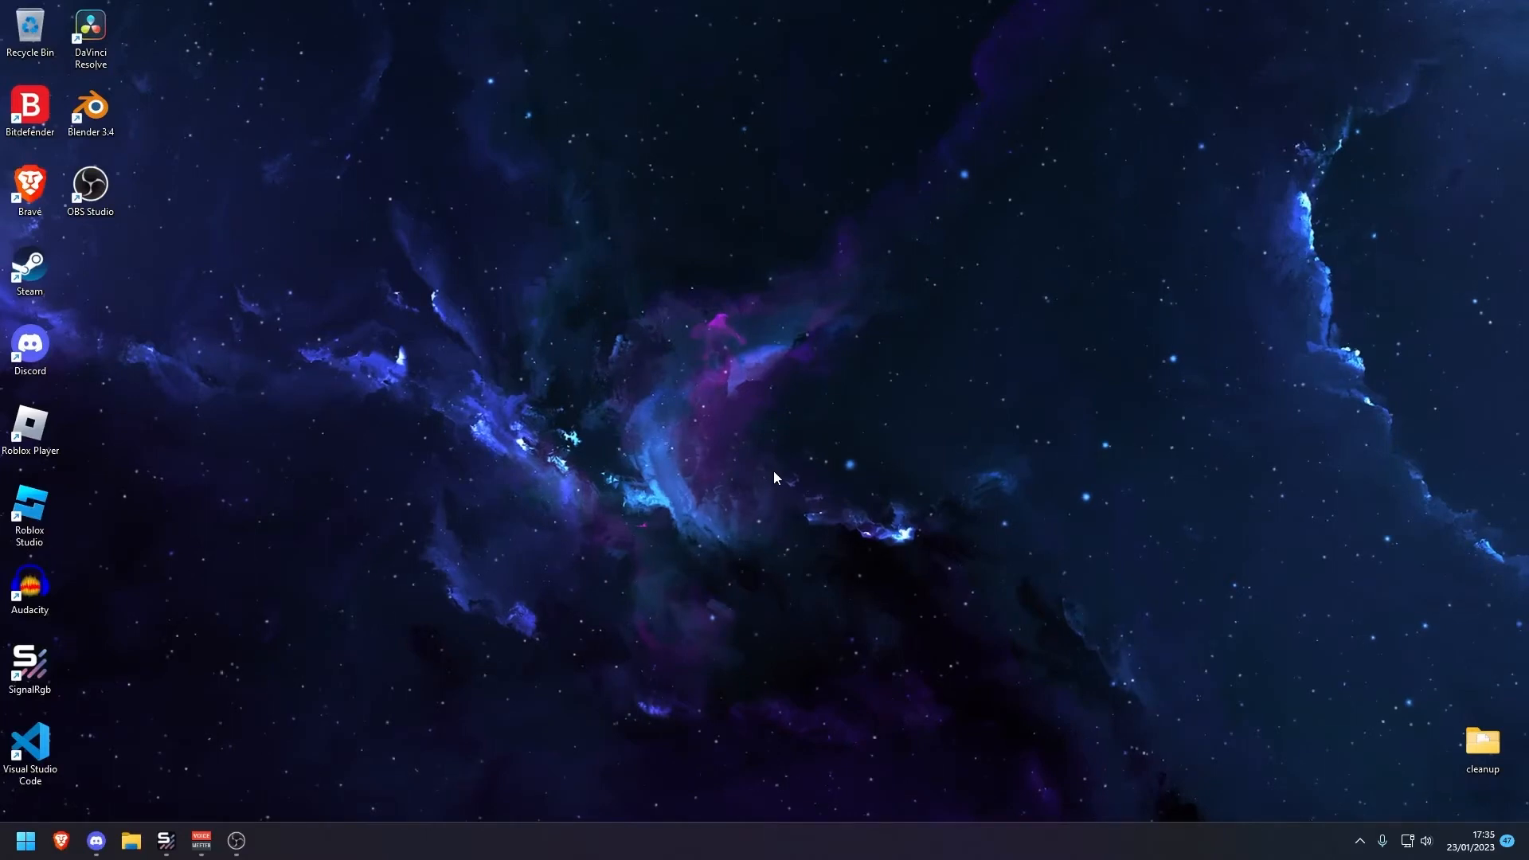
Open Add or remove programs through a Start menu search
key("super")
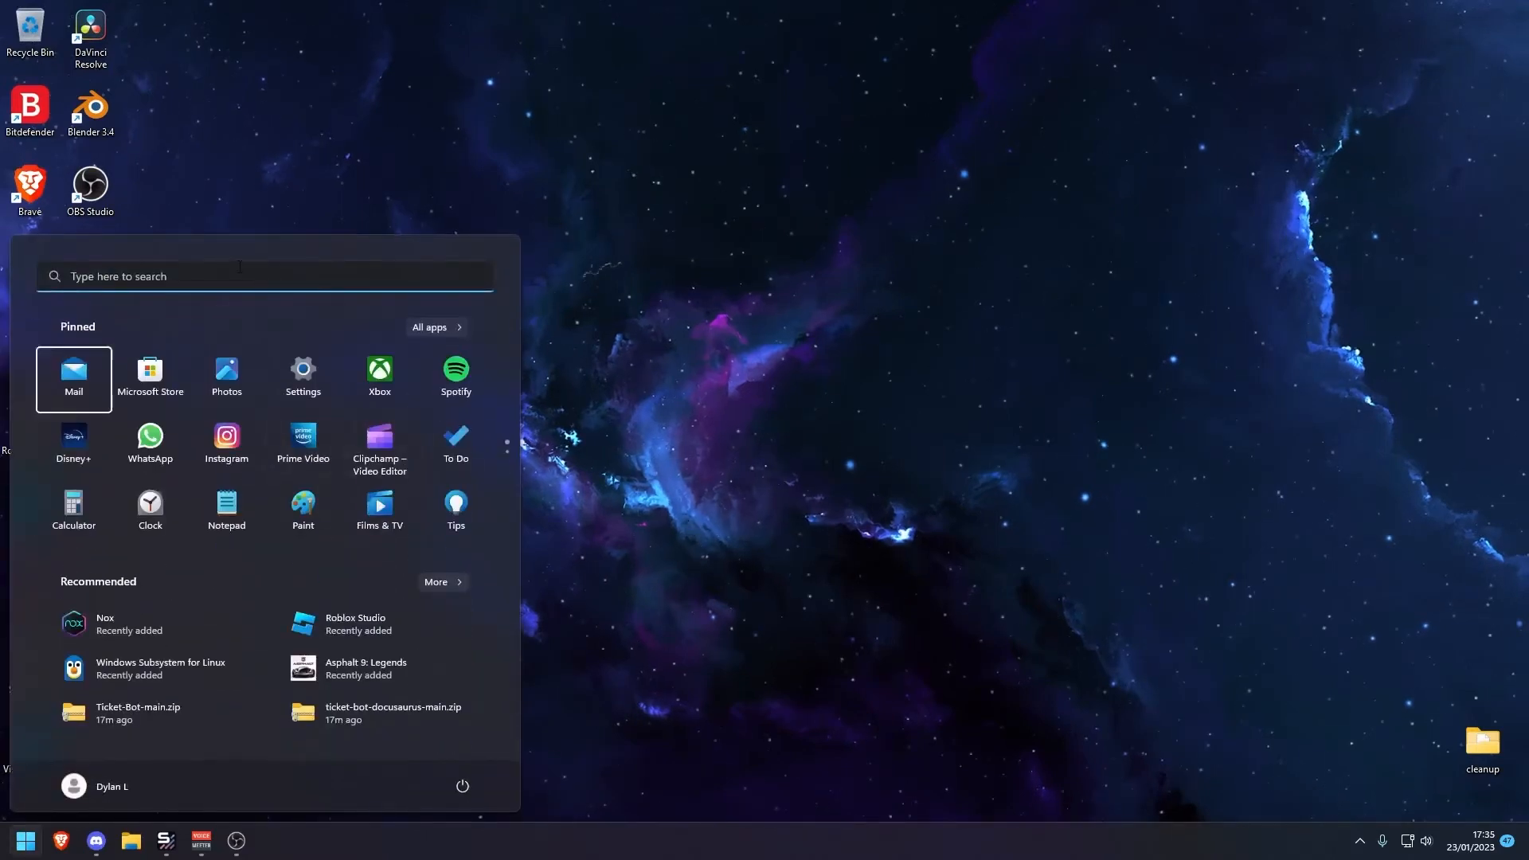
left_click(240, 267)
key("super")
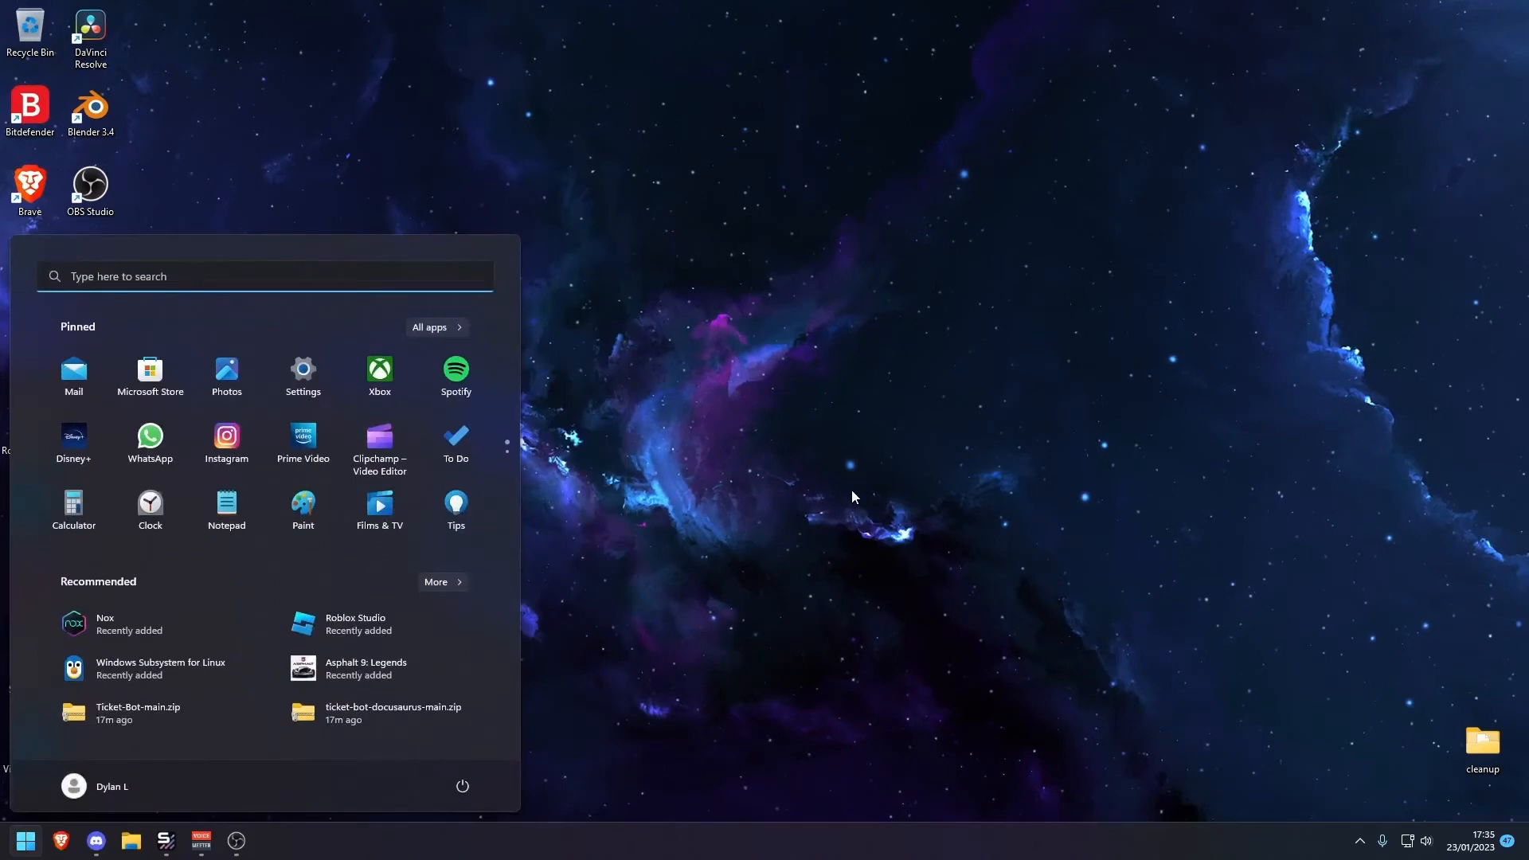
type("sett")
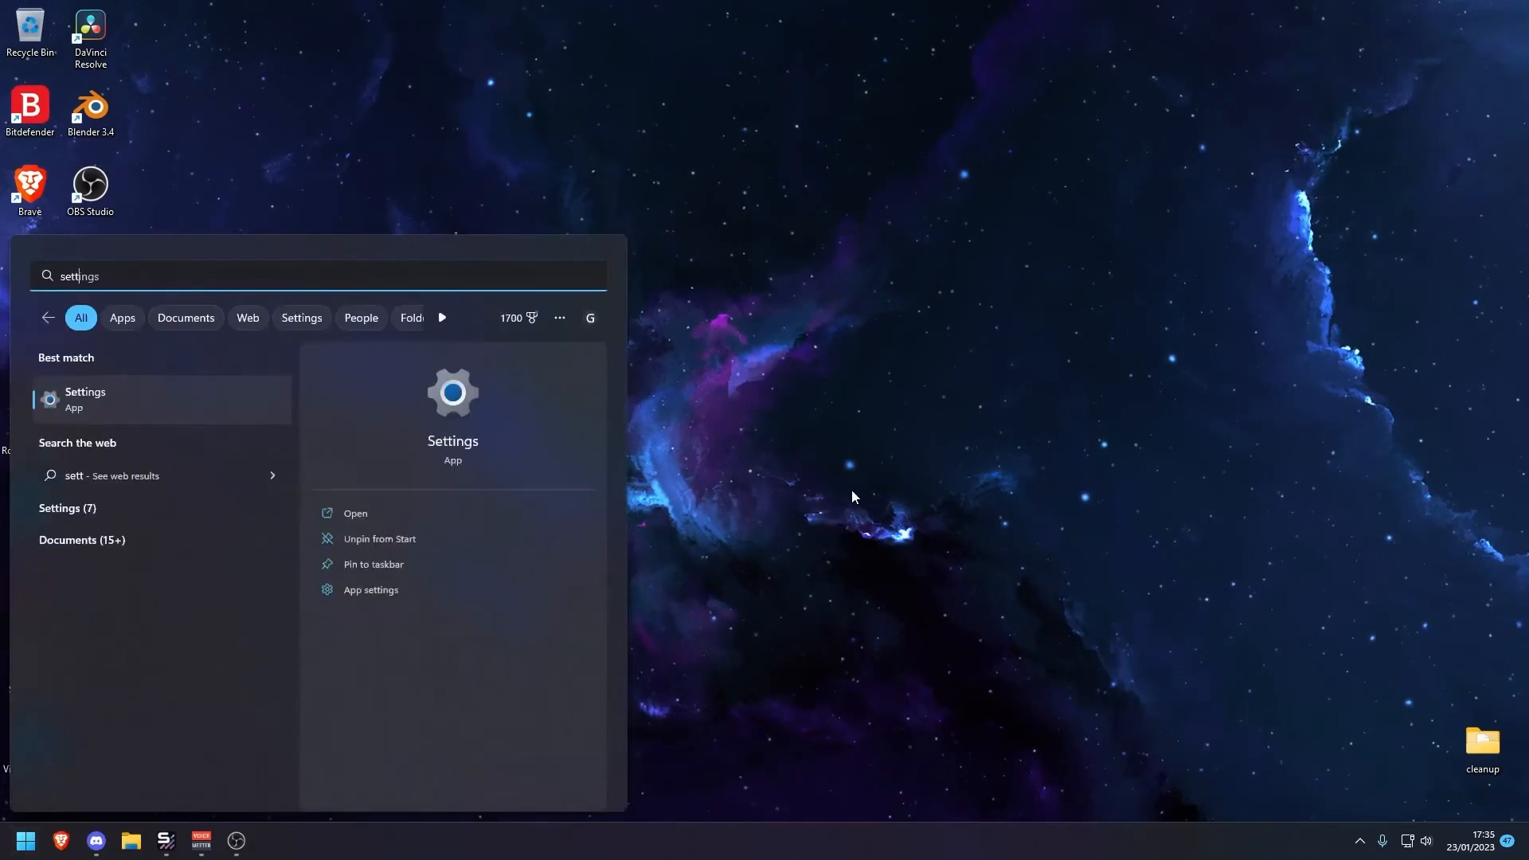
key("Escape")
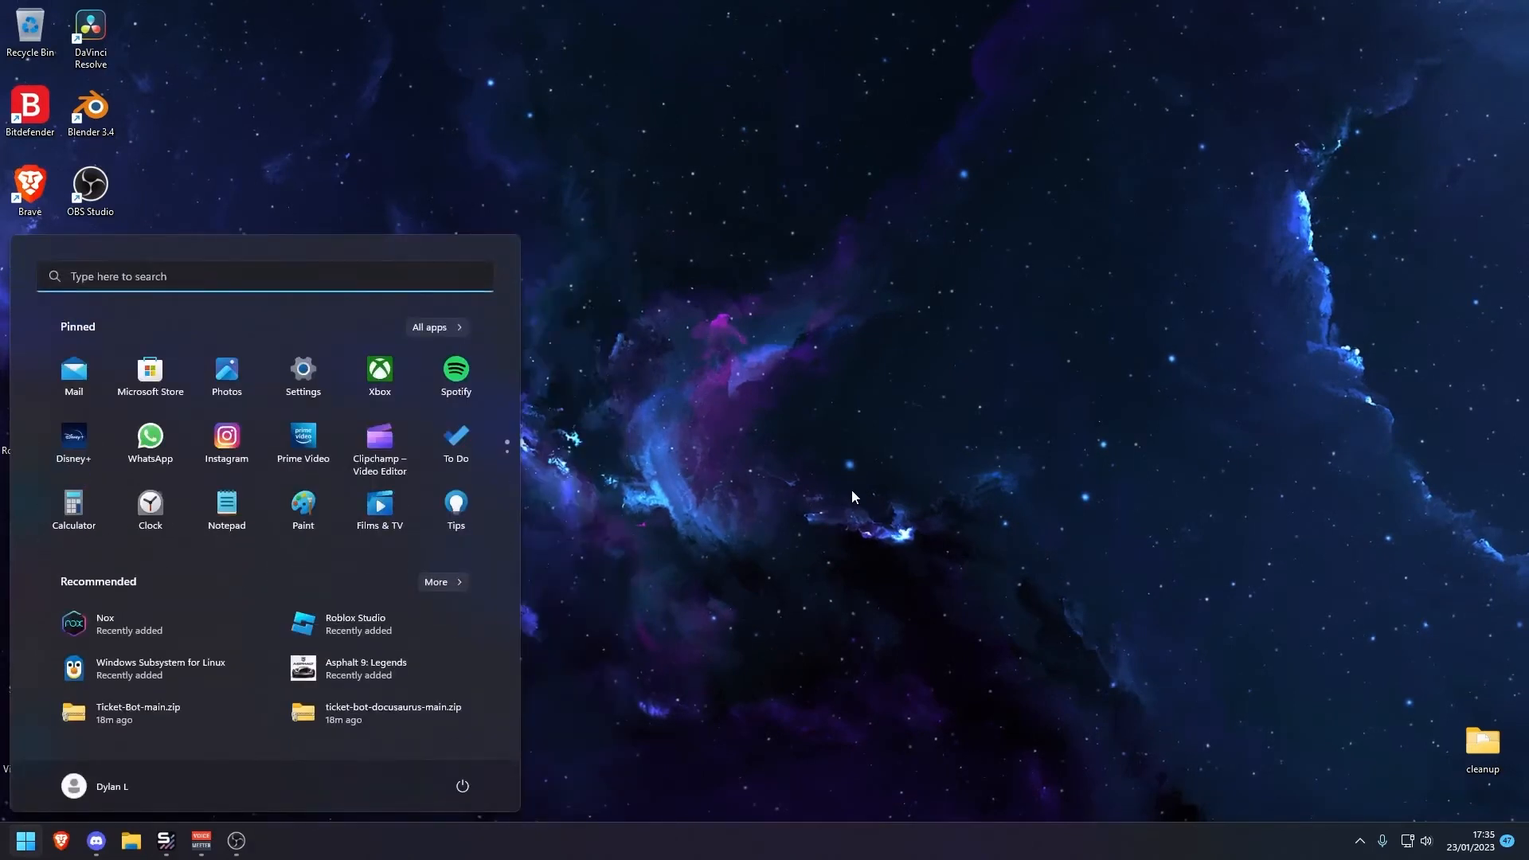
type("ad i")
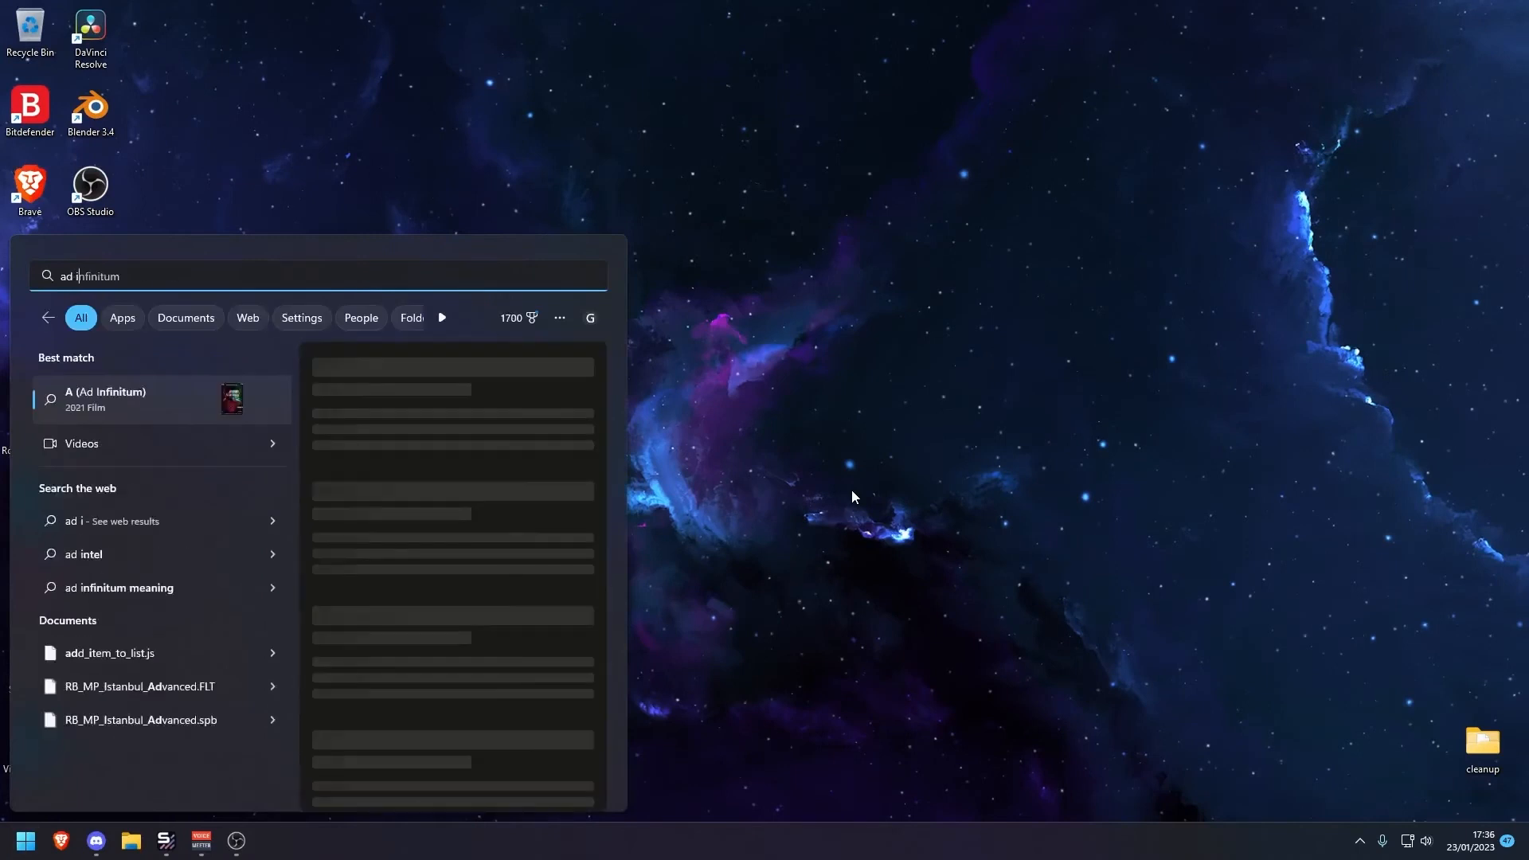
key("BackSpace")
key("BackSpace")
type("d or remove programs")
key("Return")
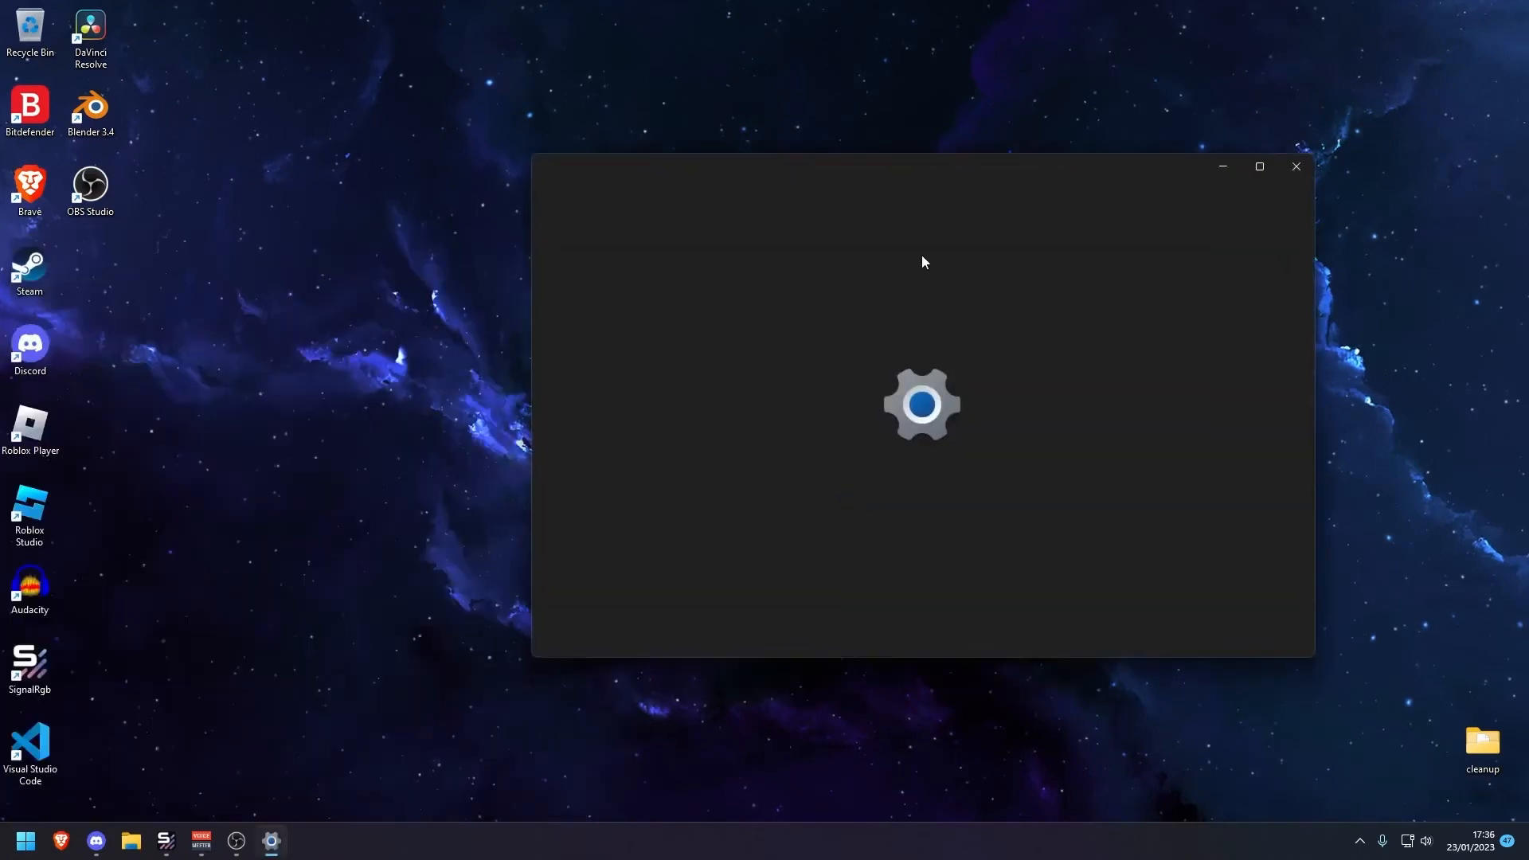
Maximize the Settings window and filter the installed apps list to Local Disk (C:)
left_click(1258, 167)
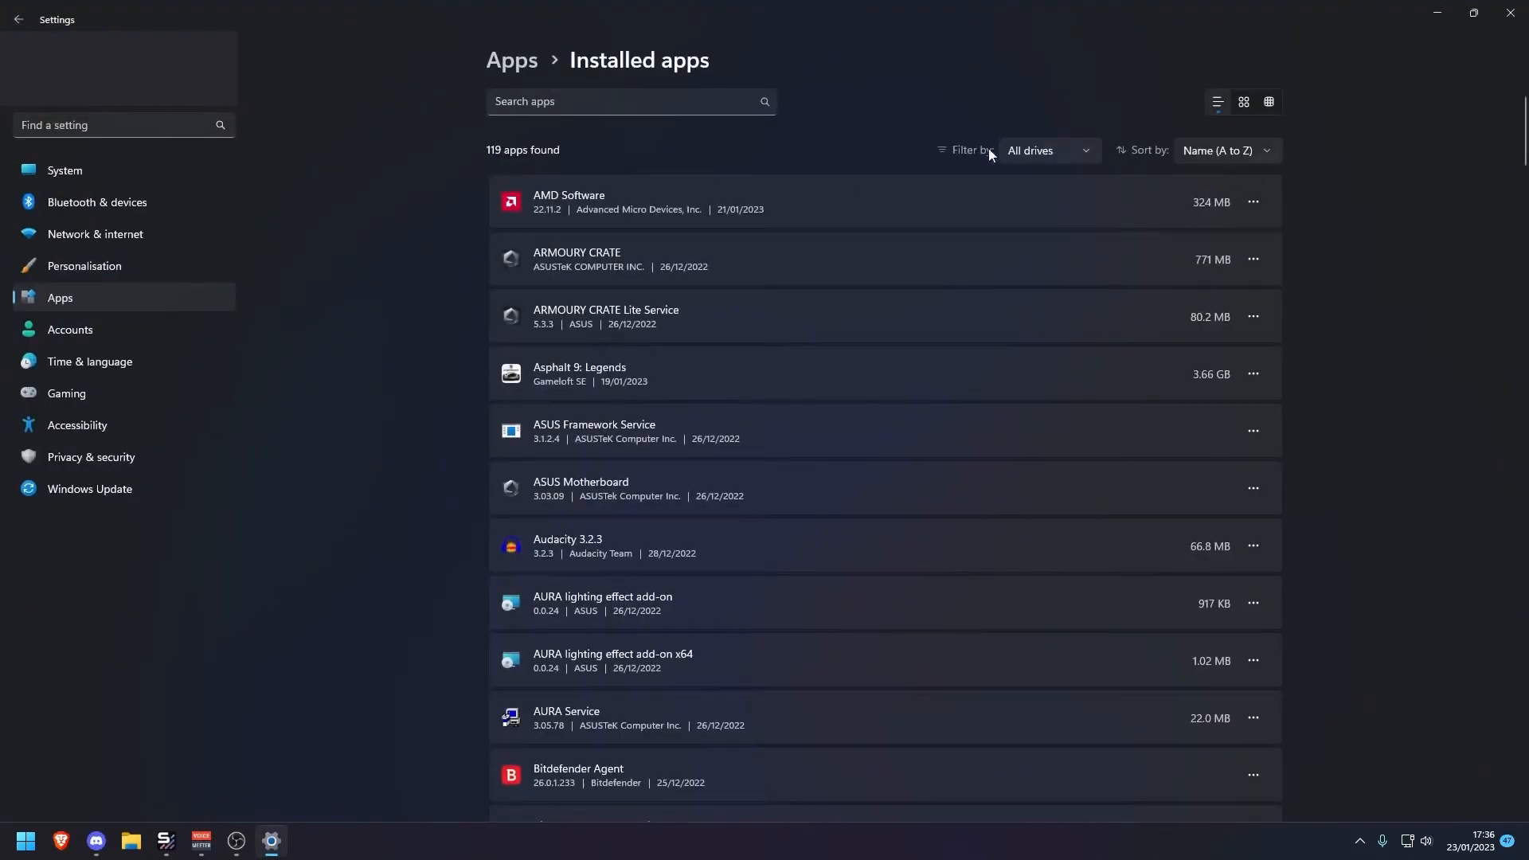
left_click(1050, 154)
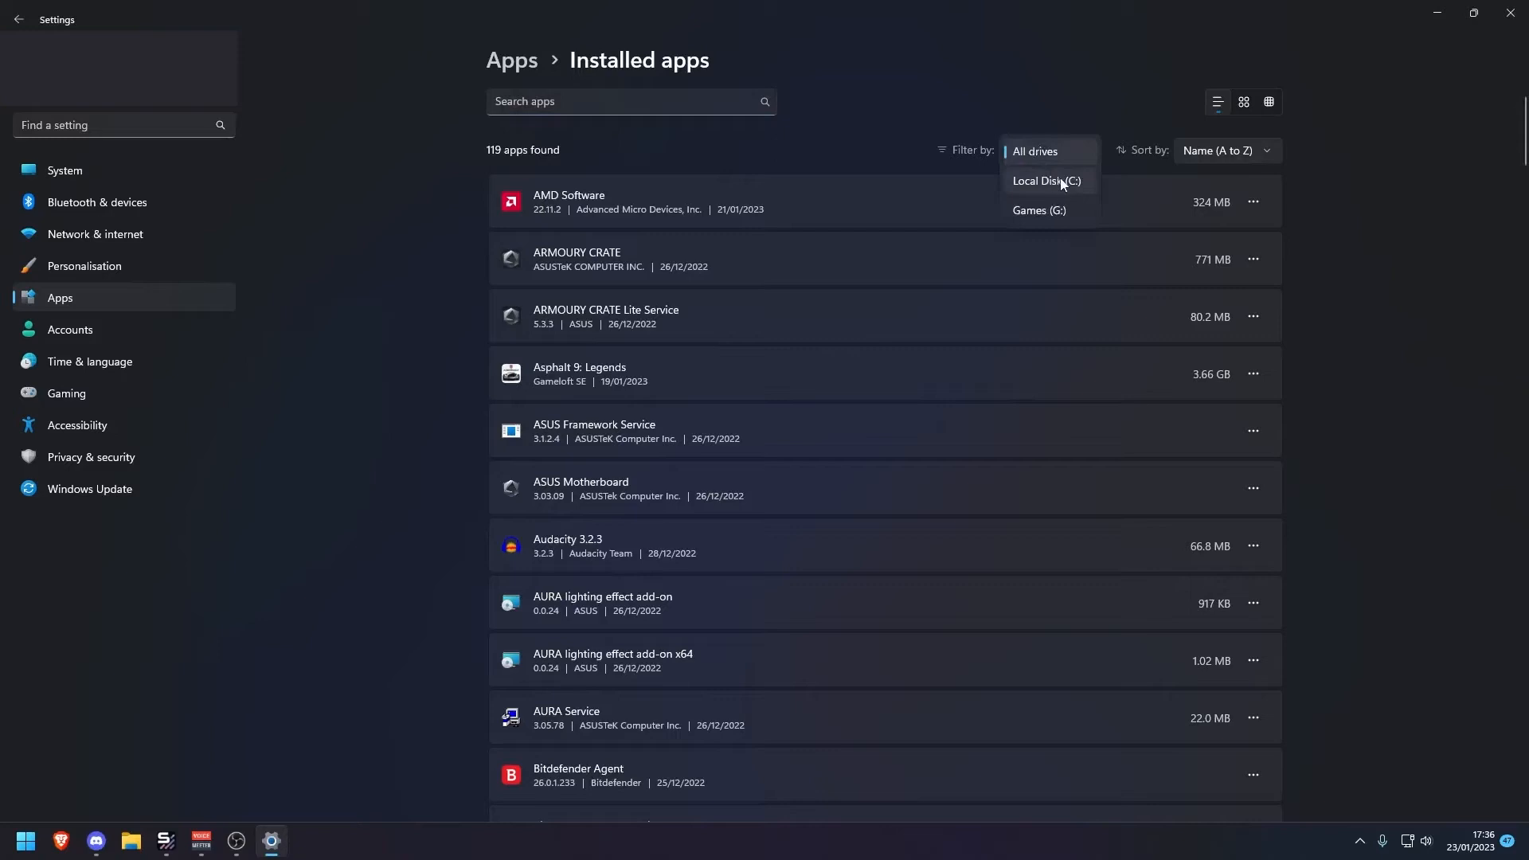
left_click(1048, 182)
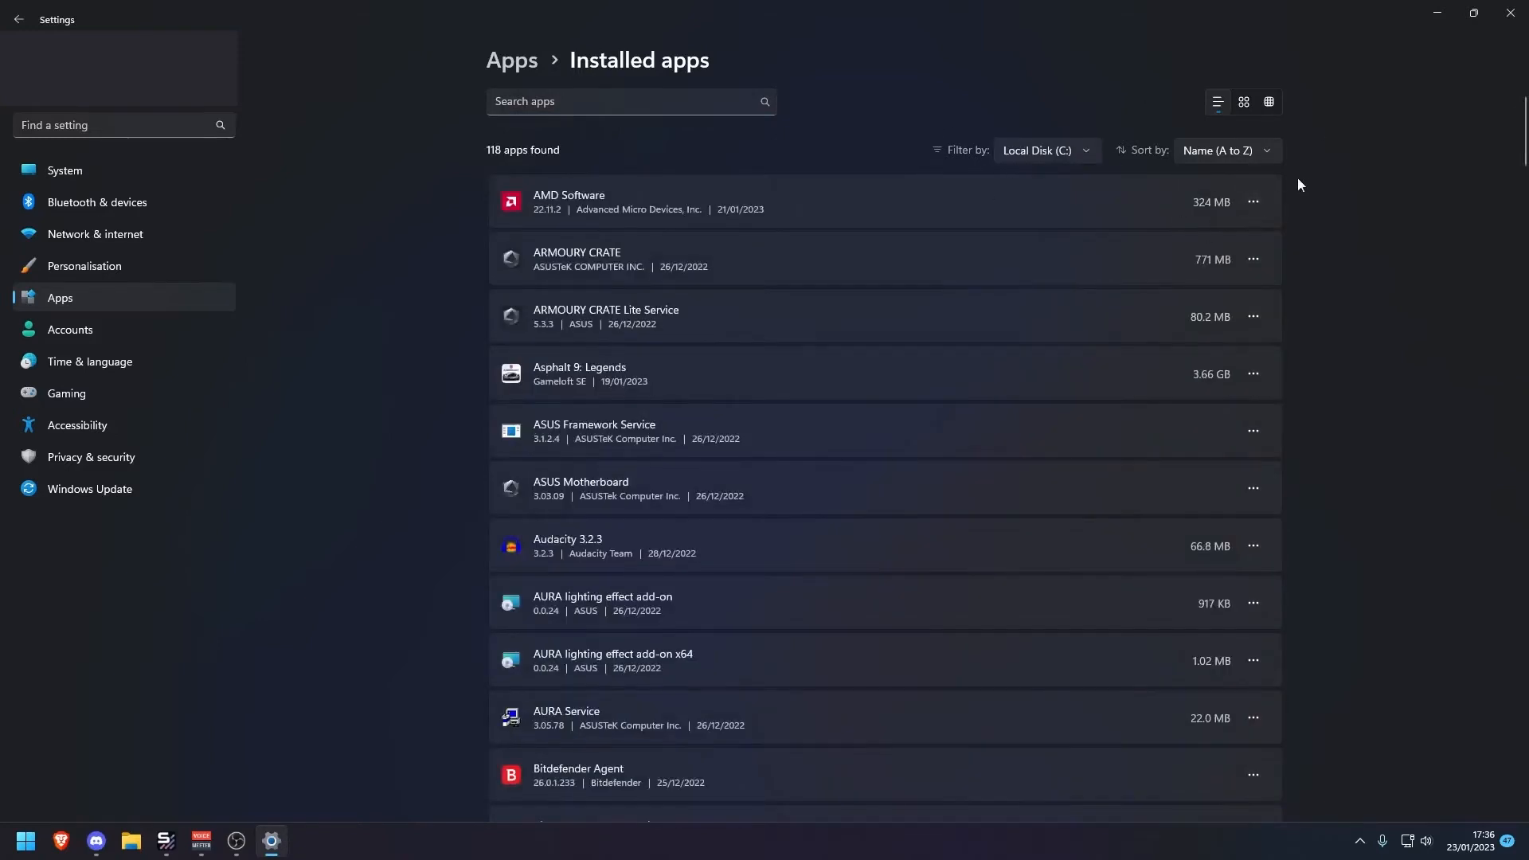
left_click_drag(1525, 137, 1521, 714)
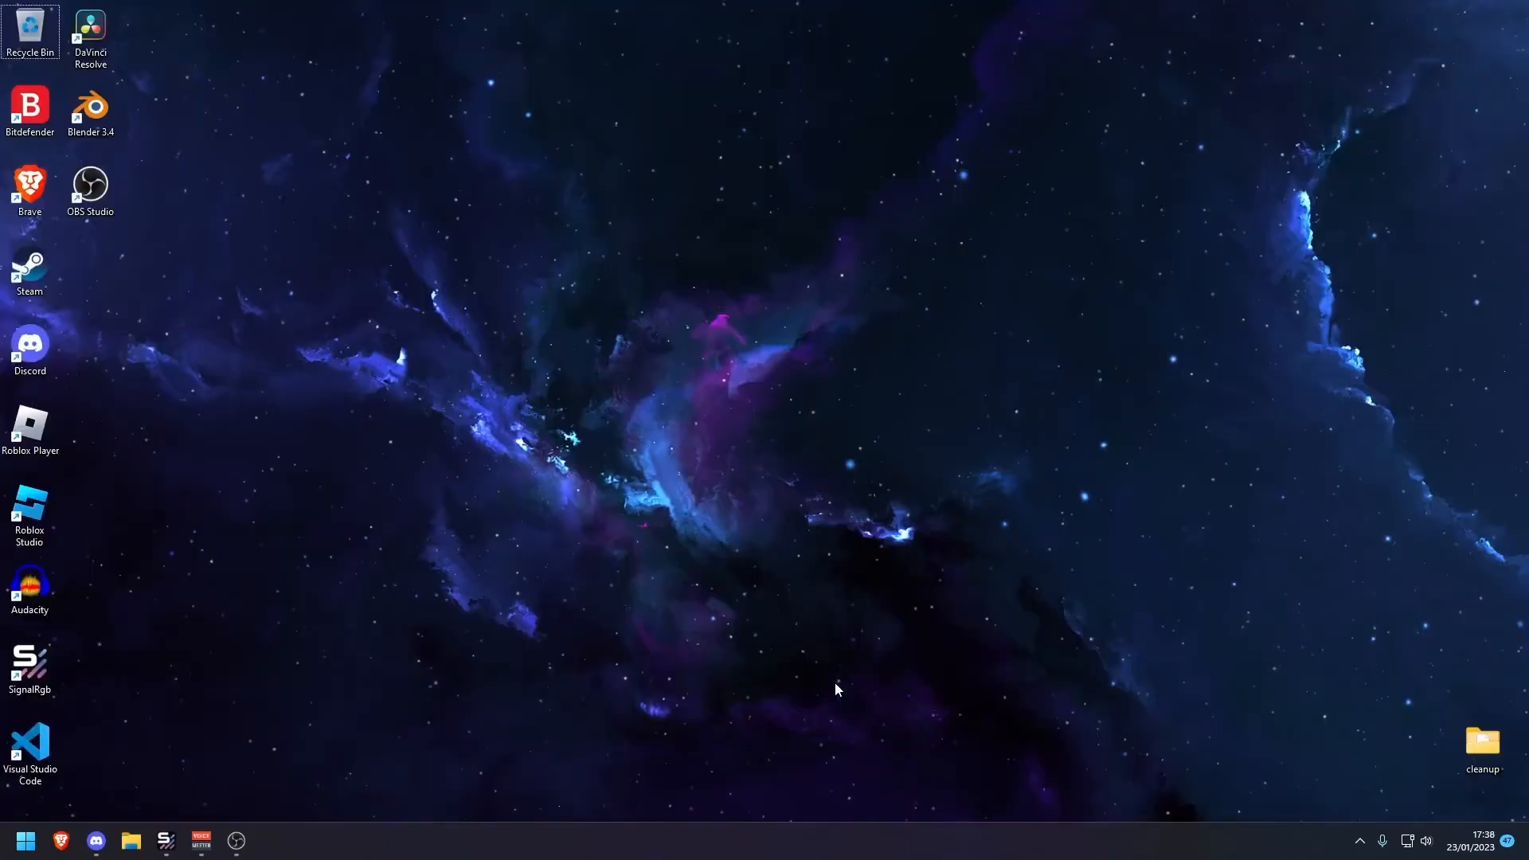
Refresh the desktop
right_click(986, 581)
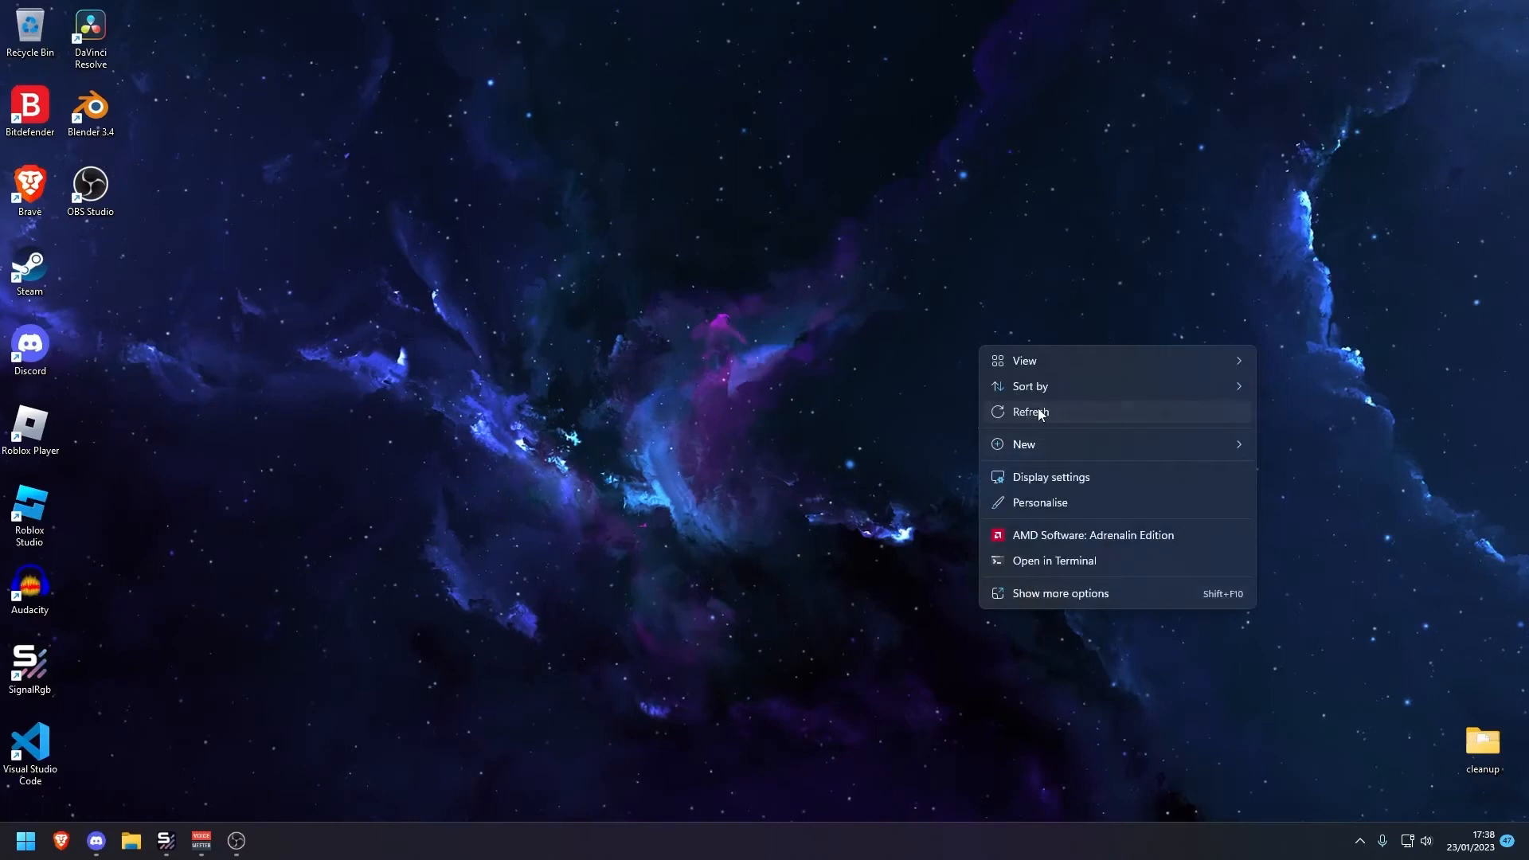
left_click(1038, 412)
left_click_drag(1045, 623, 673, 447)
left_click_drag(688, 452, 1324, 791)
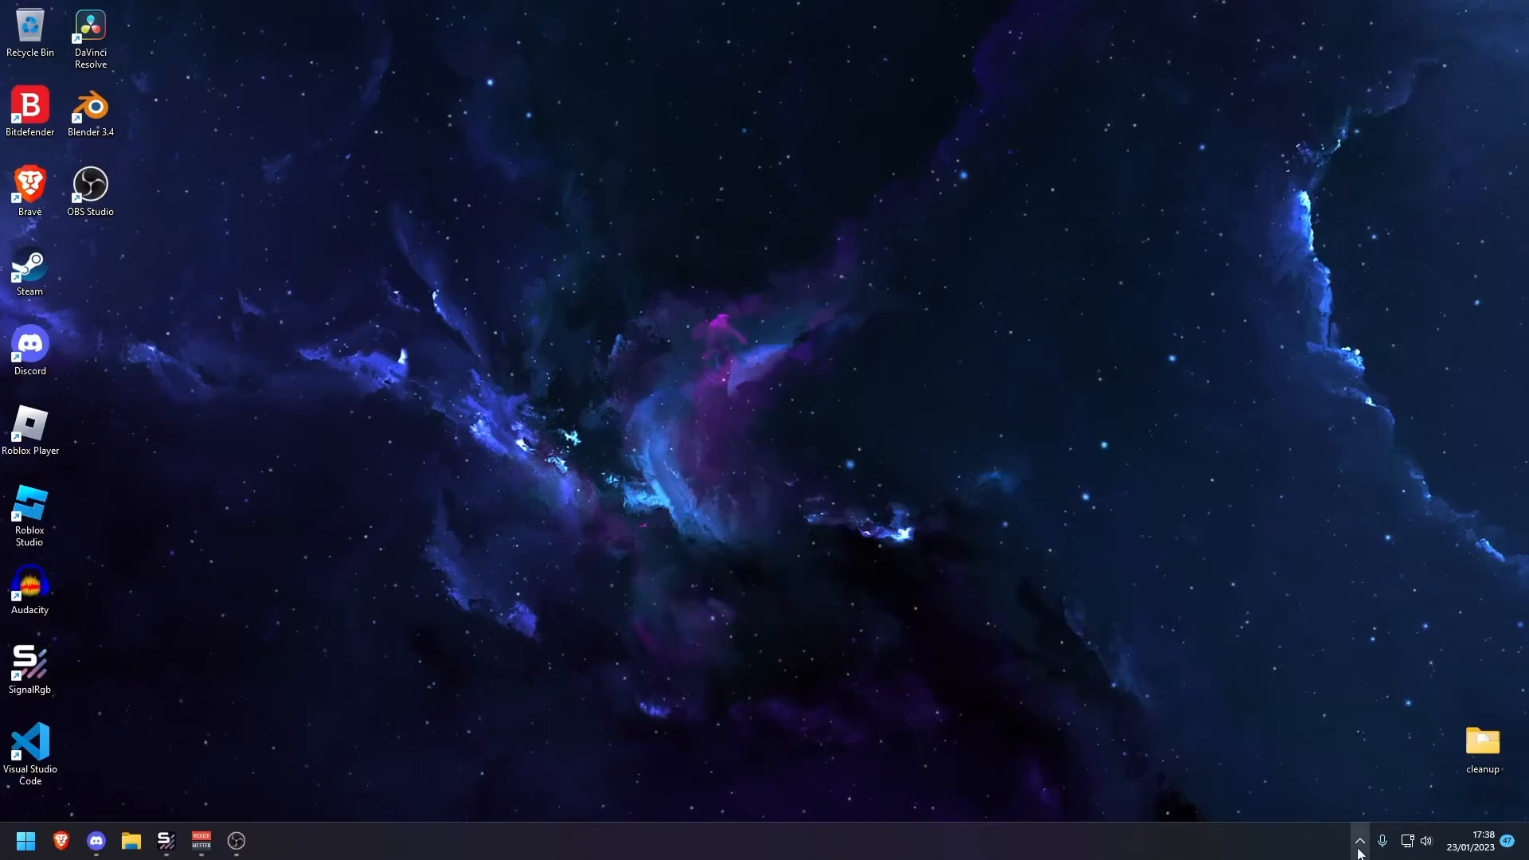
mouse_move(965, 671)
left_mouse_down()
mouse_move(803, 574)
mouse_move(695, 539)
left_mouse_up()
Refresh the desktop once more
right_click(509, 422)
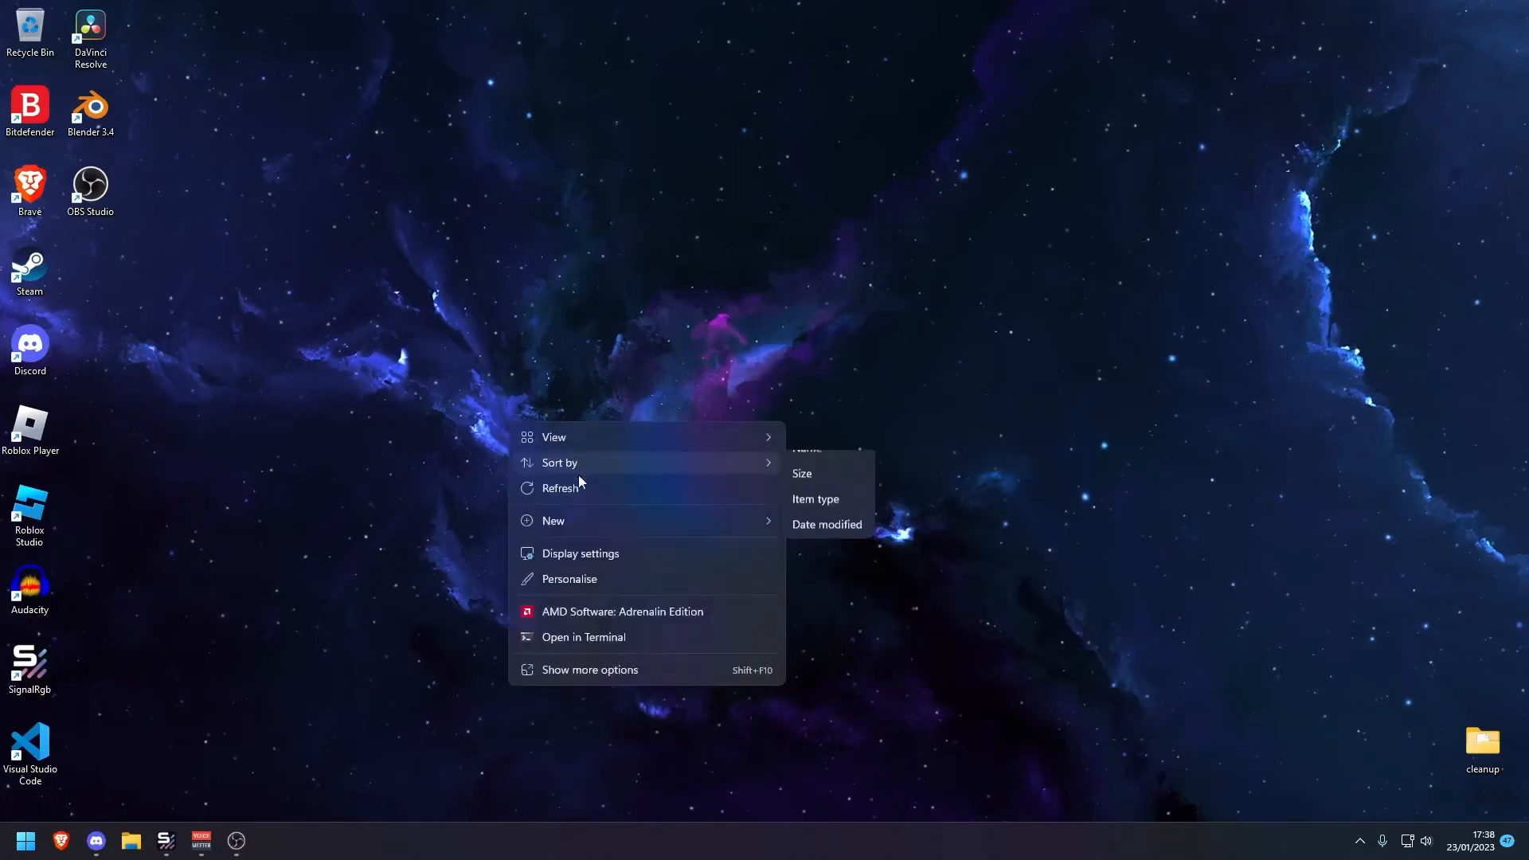
left_click(572, 486)
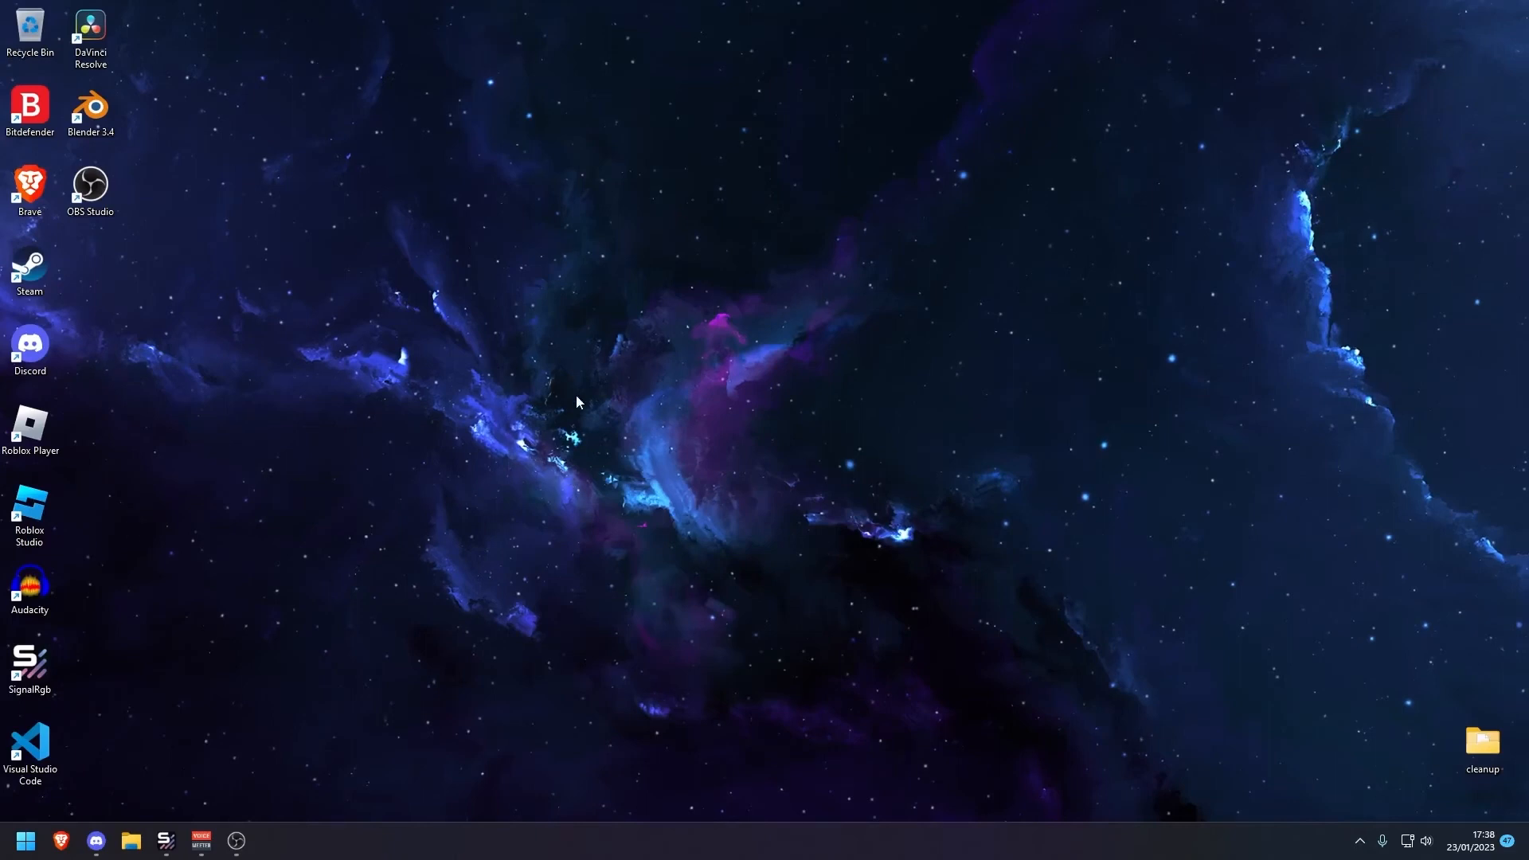
left_click_drag(348, 206, 497, 457)
mouse_move(501, 462)
left_mouse_down()
mouse_move(338, 256)
mouse_move(486, 361)
mouse_move(535, 429)
left_mouse_up()
mouse_move(524, 426)
left_mouse_down()
mouse_move(454, 347)
mouse_move(291, 273)
mouse_move(504, 381)
mouse_move(380, 315)
left_mouse_up()
left_click_drag(529, 430, 534, 395)
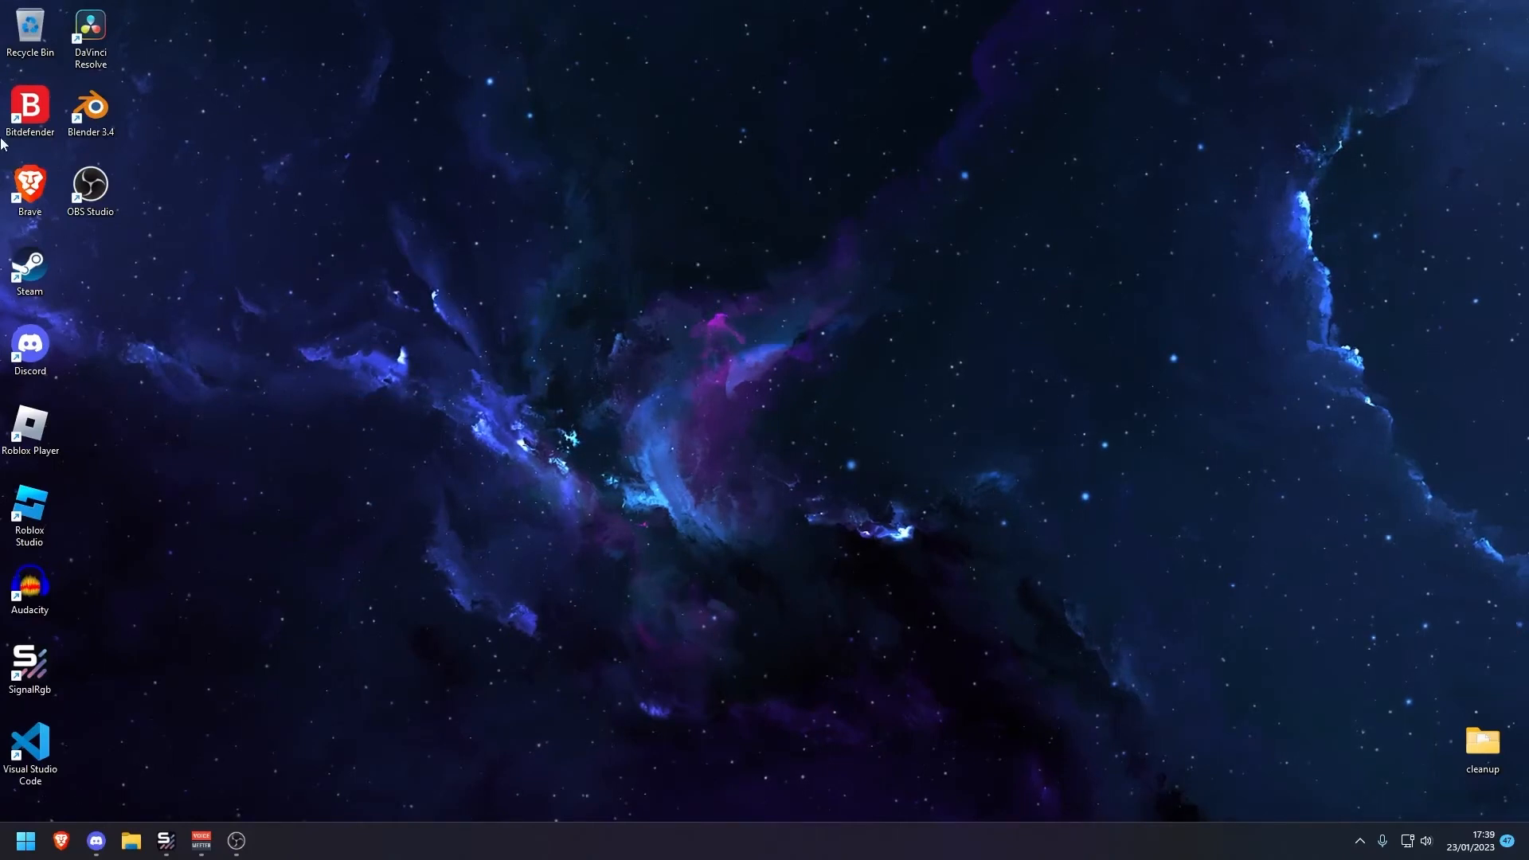
left_click_drag(578, 415, 706, 477)
mouse_move(707, 472)
left_mouse_down()
mouse_move(578, 420)
mouse_move(538, 382)
left_mouse_up()
left_click_drag(543, 384, 765, 562)
mouse_move(780, 551)
left_mouse_down()
mouse_move(658, 442)
mouse_move(502, 370)
left_mouse_up()
left_click_drag(500, 369, 779, 551)
mouse_move(781, 553)
left_mouse_down()
mouse_move(697, 525)
mouse_move(497, 380)
mouse_move(648, 493)
left_mouse_up()
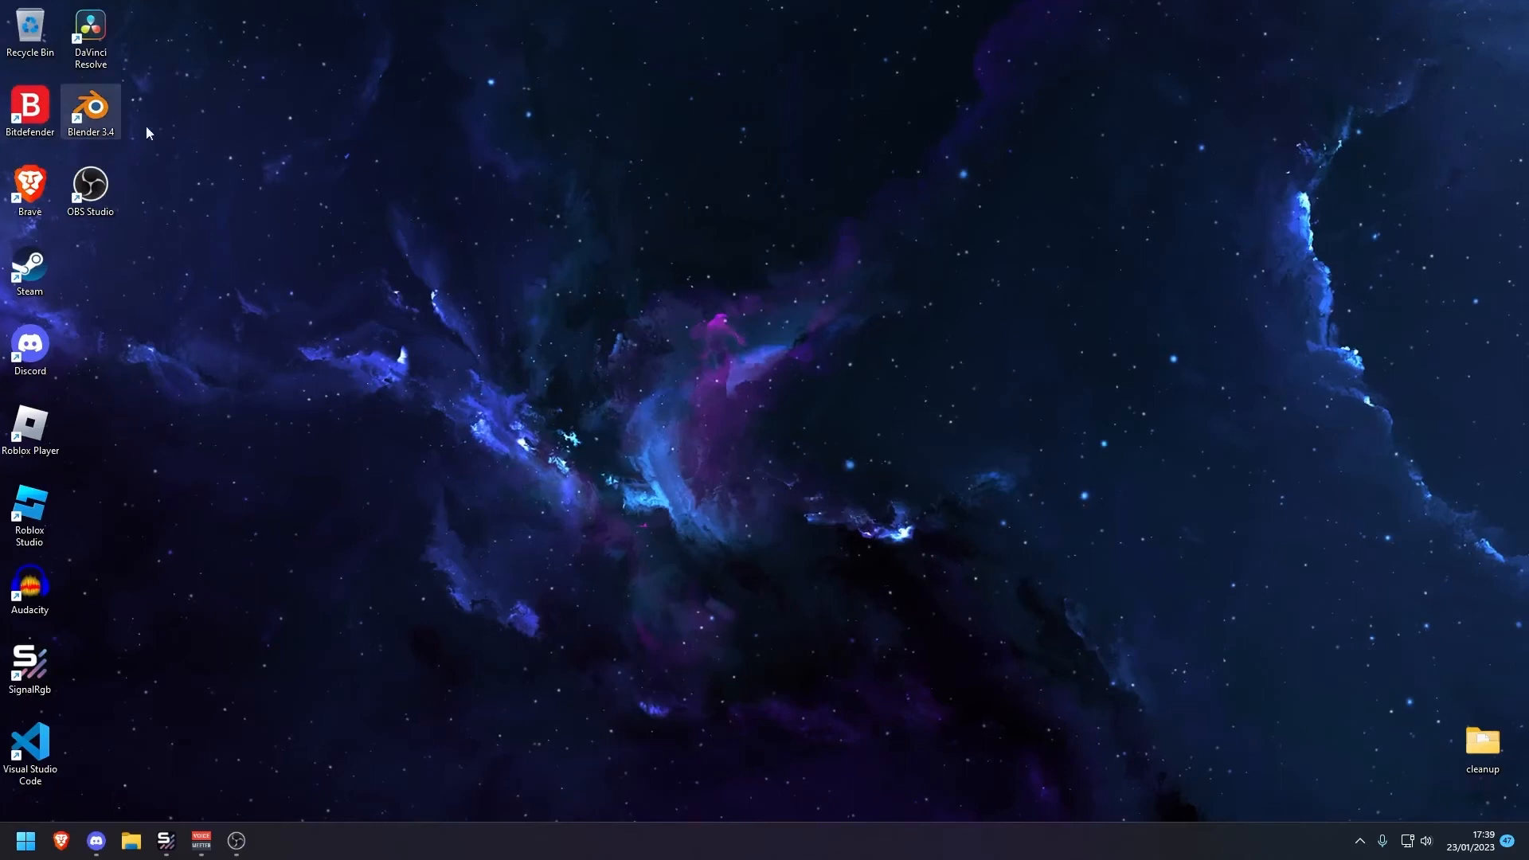
Refresh the desktop a third time
right_click(469, 312)
left_click(588, 390)
left_click_drag(491, 368, 678, 516)
left_click_drag(568, 432, 575, 438)
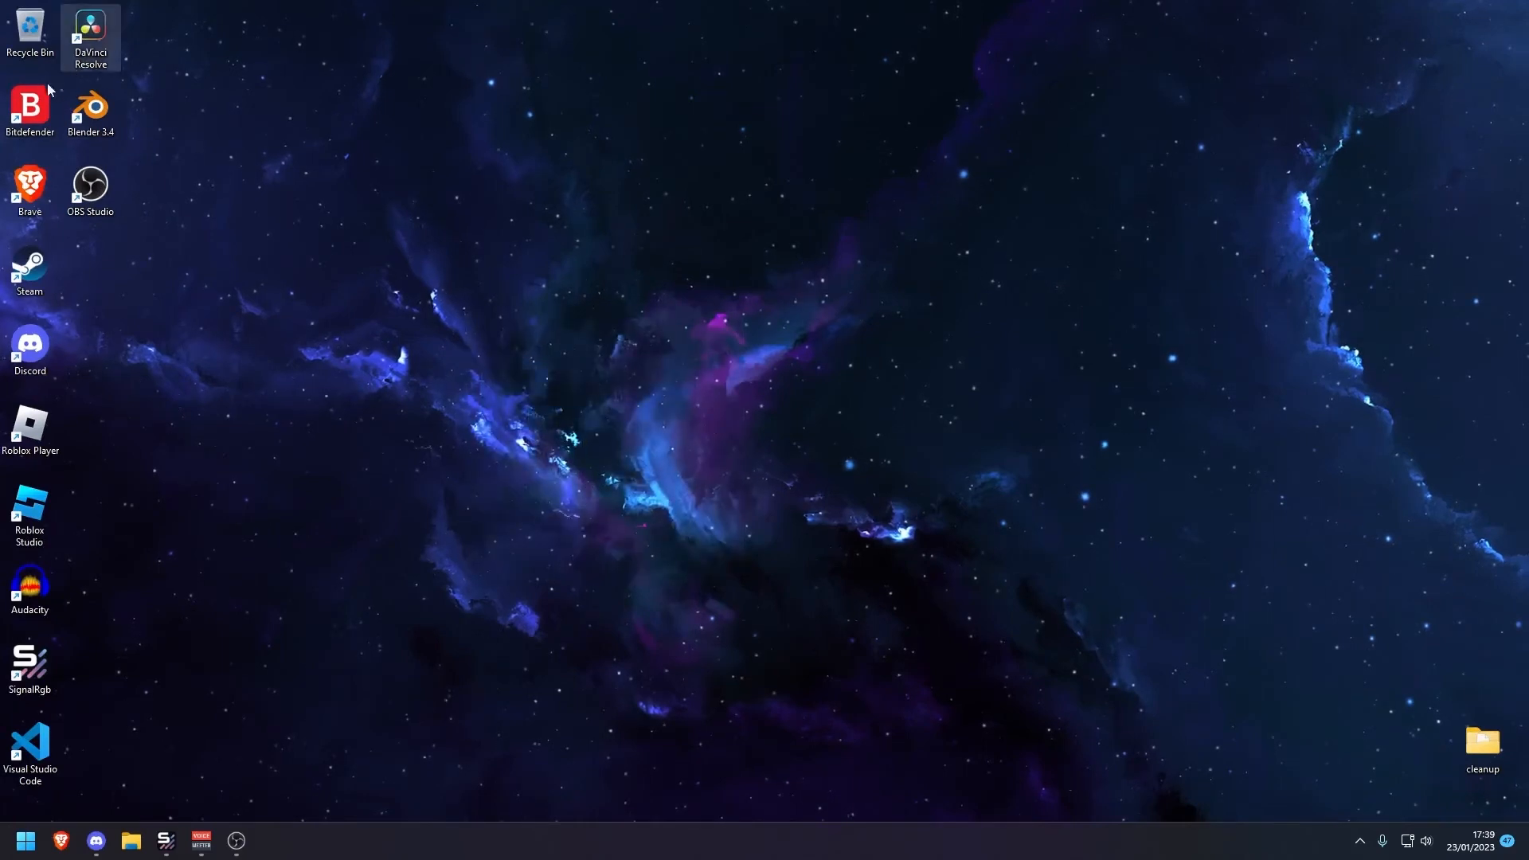
left_click_drag(776, 461, 834, 421)
left_click_drag(834, 420, 681, 298)
left_click_drag(680, 298, 834, 446)
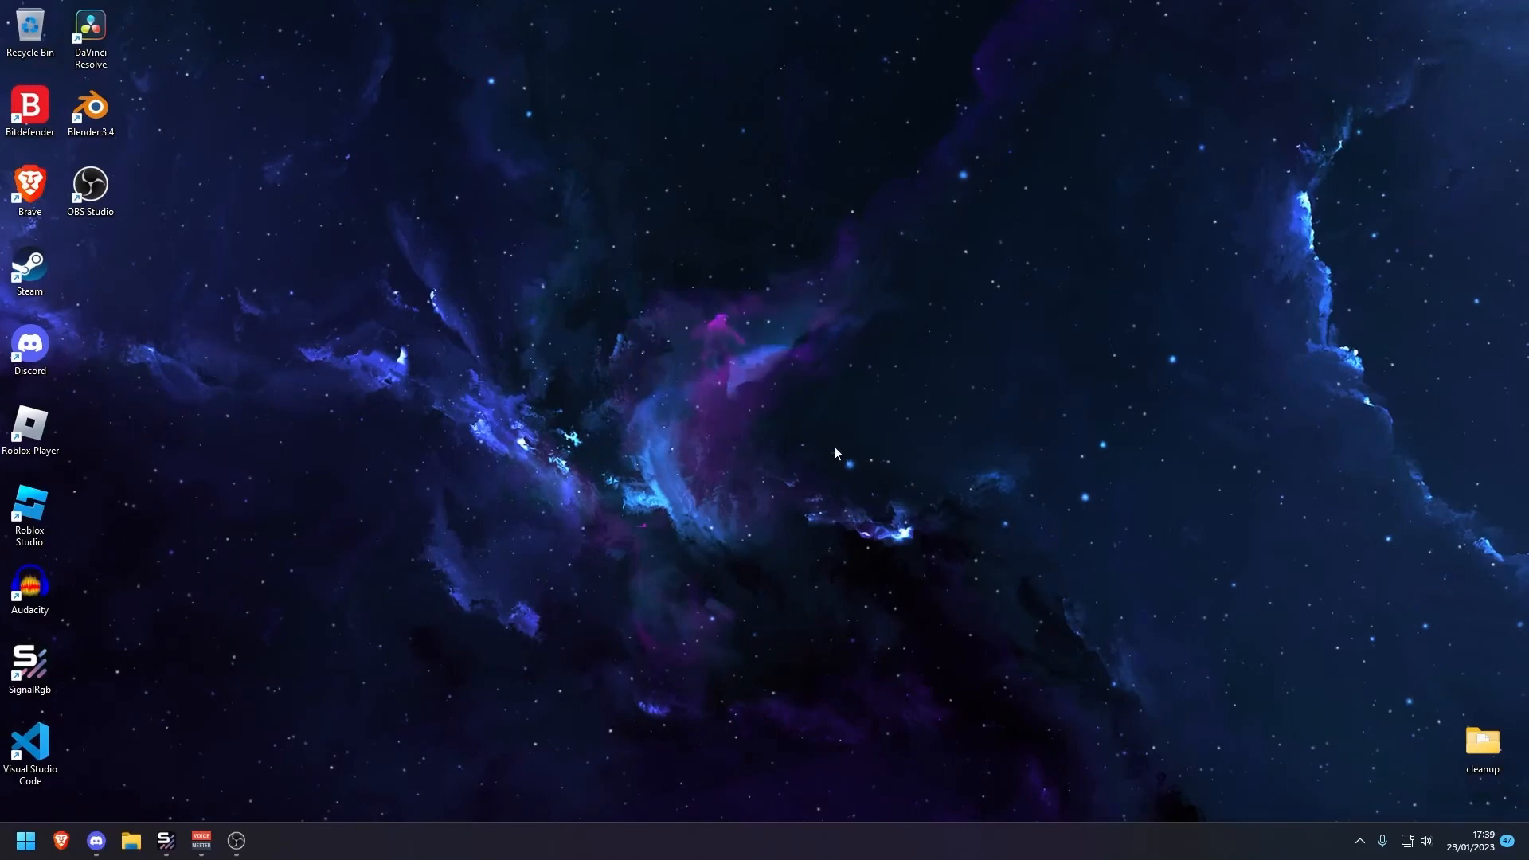
Refresh the desktop a fourth time
right_click(634, 316)
left_click(696, 389)
left_click_drag(574, 298, 643, 360)
left_click_drag(596, 348, 665, 414)
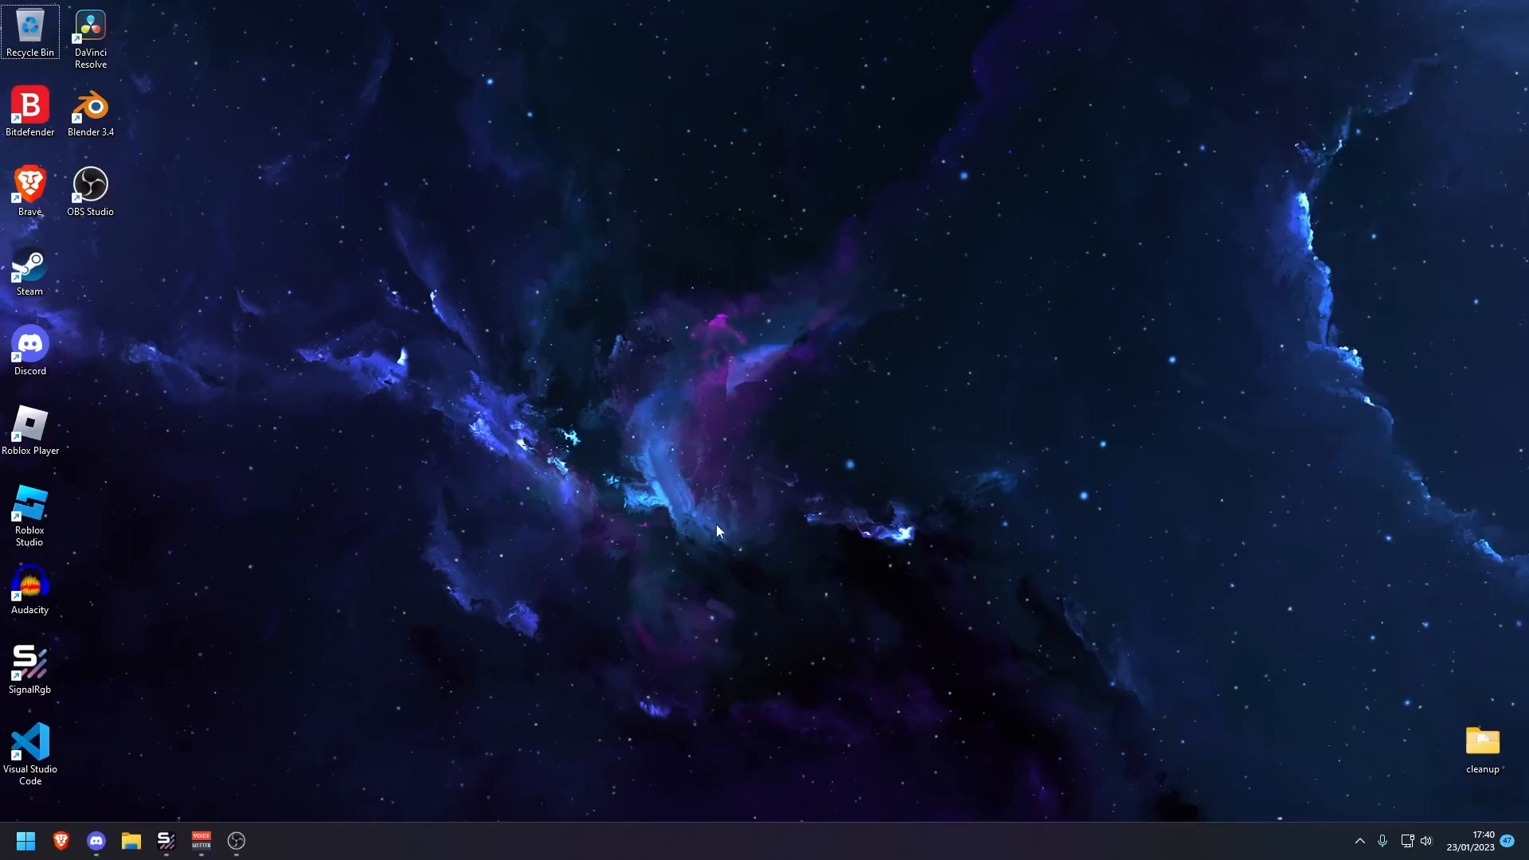
left_click_drag(691, 532, 600, 466)
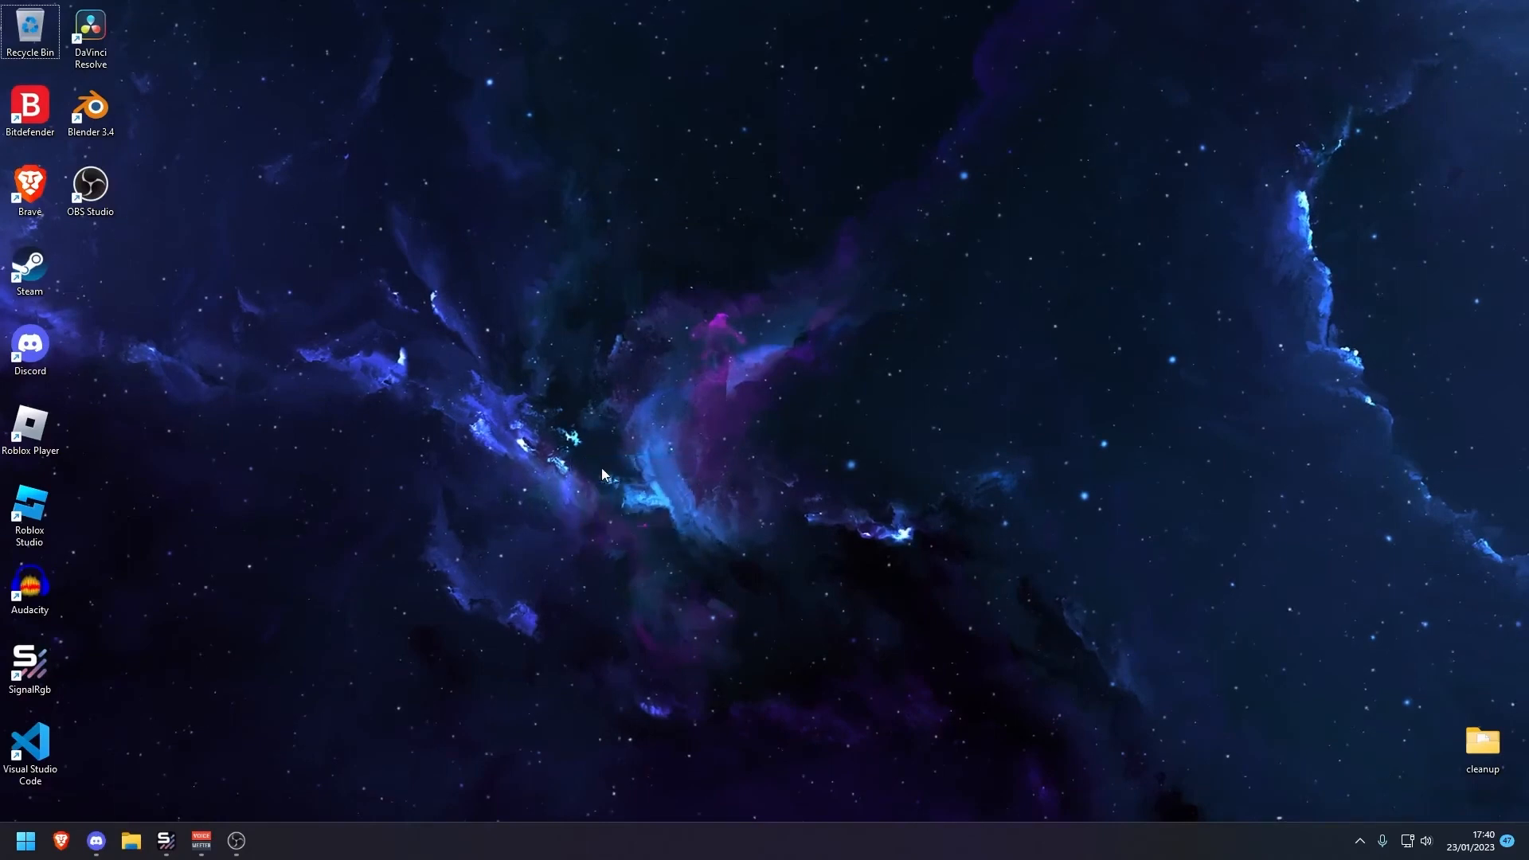
Open AMD Software: Adrenalin Edition from the desktop context menu
left_click_drag(693, 555, 586, 456)
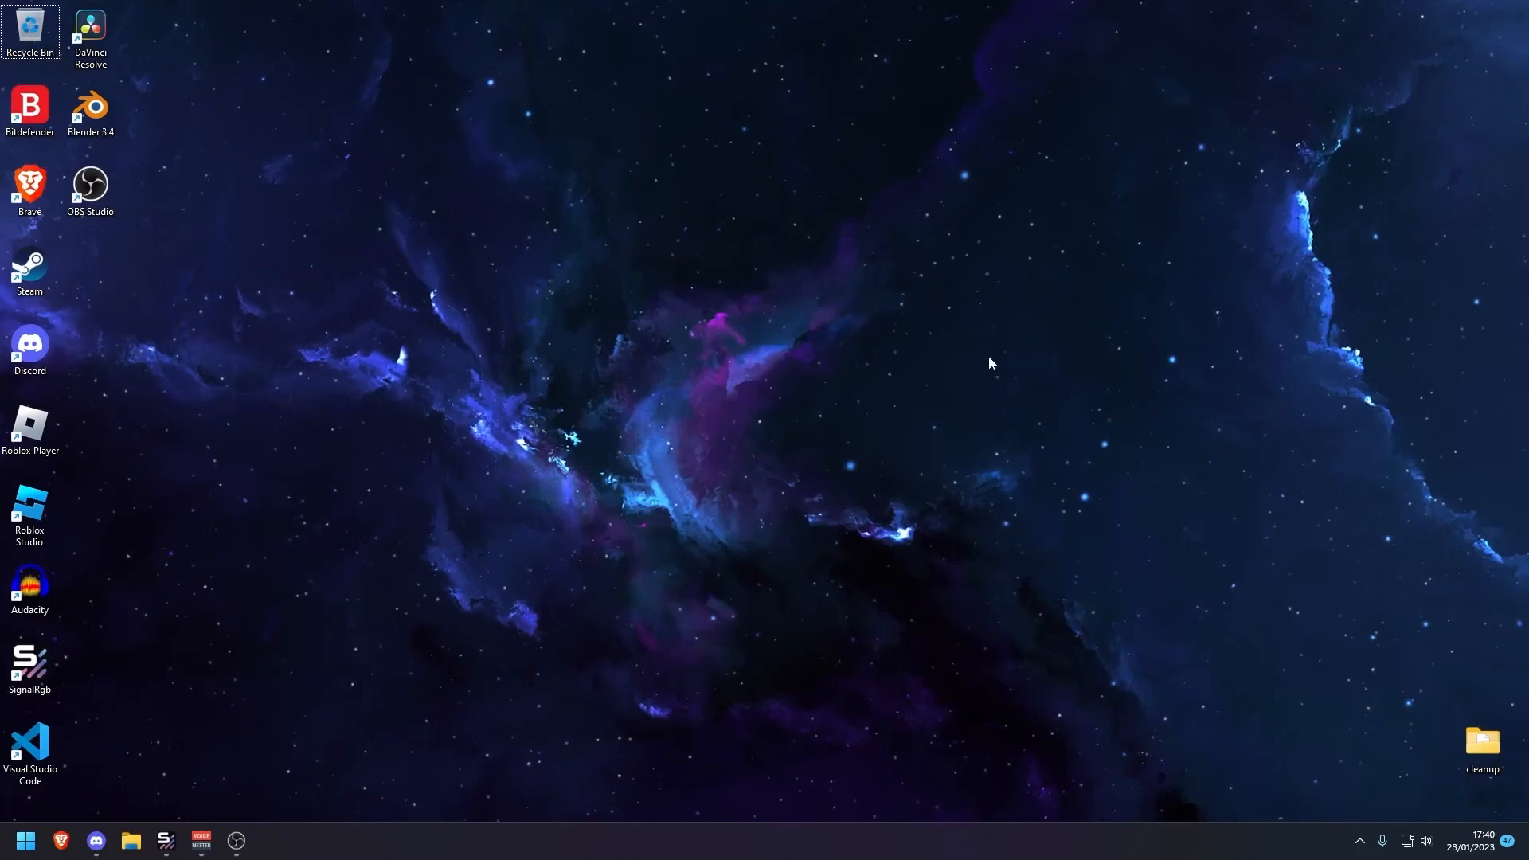
right_click(803, 415)
left_click(800, 500)
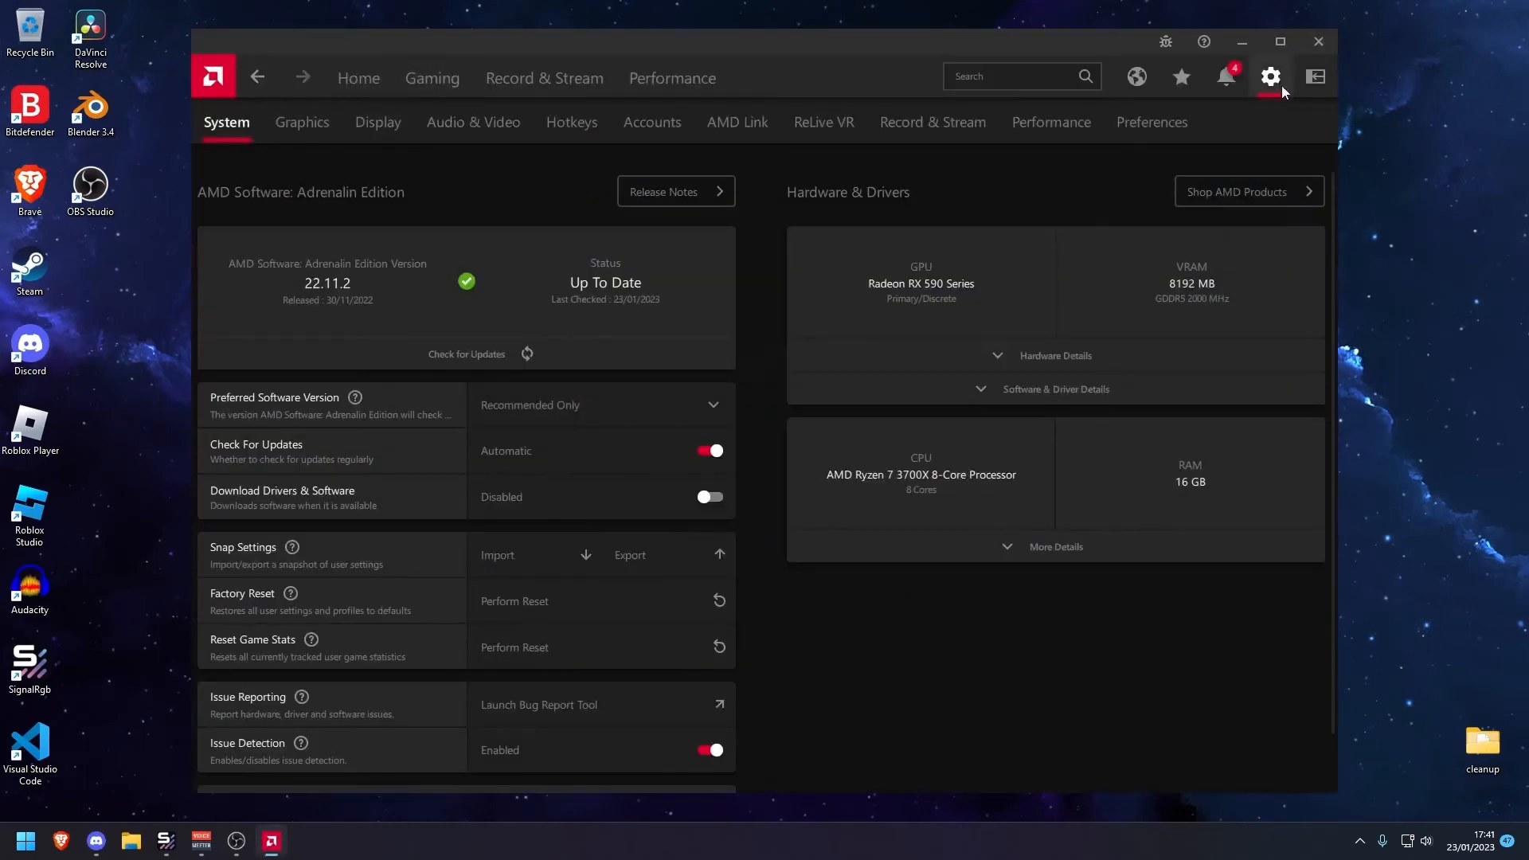
scroll(699, 423, "down", 1)
scroll(677, 415, "up", 1)
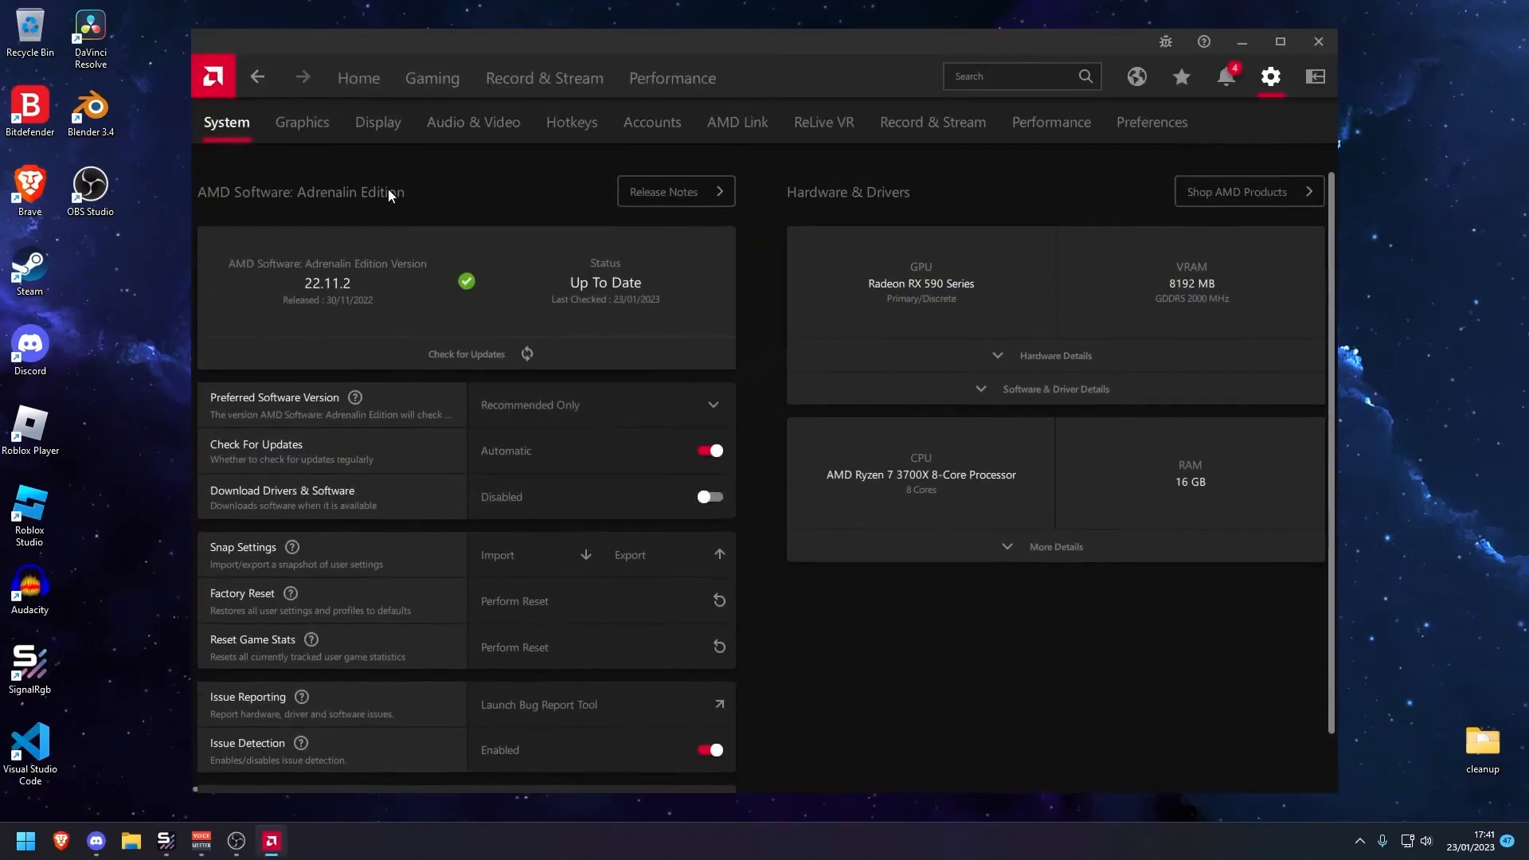
Reset the shader cache in the advanced Graphics settings, confirm it, and close AMD Software
left_click(325, 125)
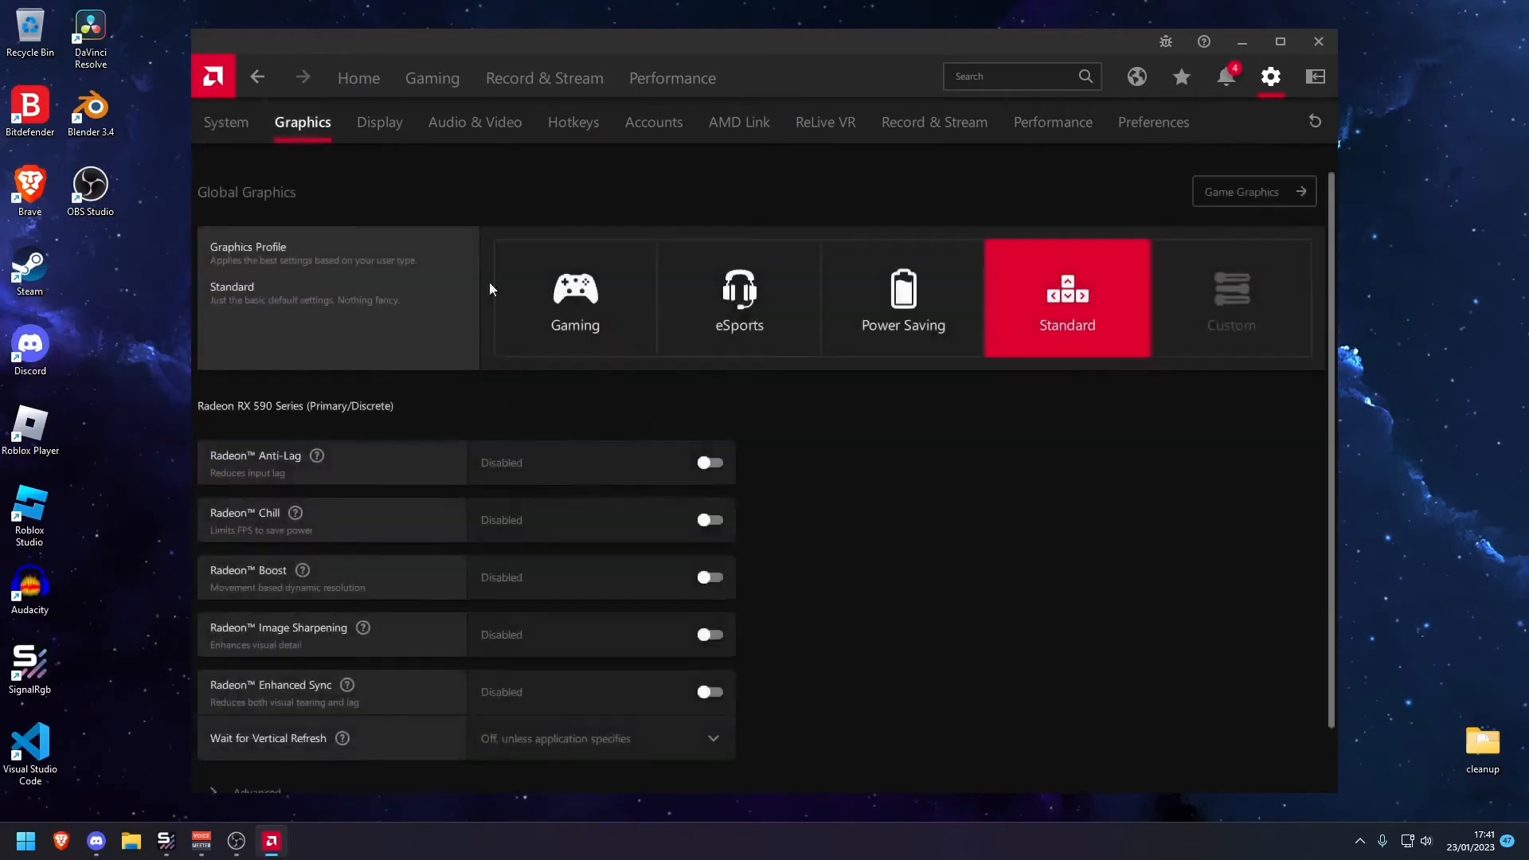
scroll(561, 605, "down", 1)
left_click(271, 739)
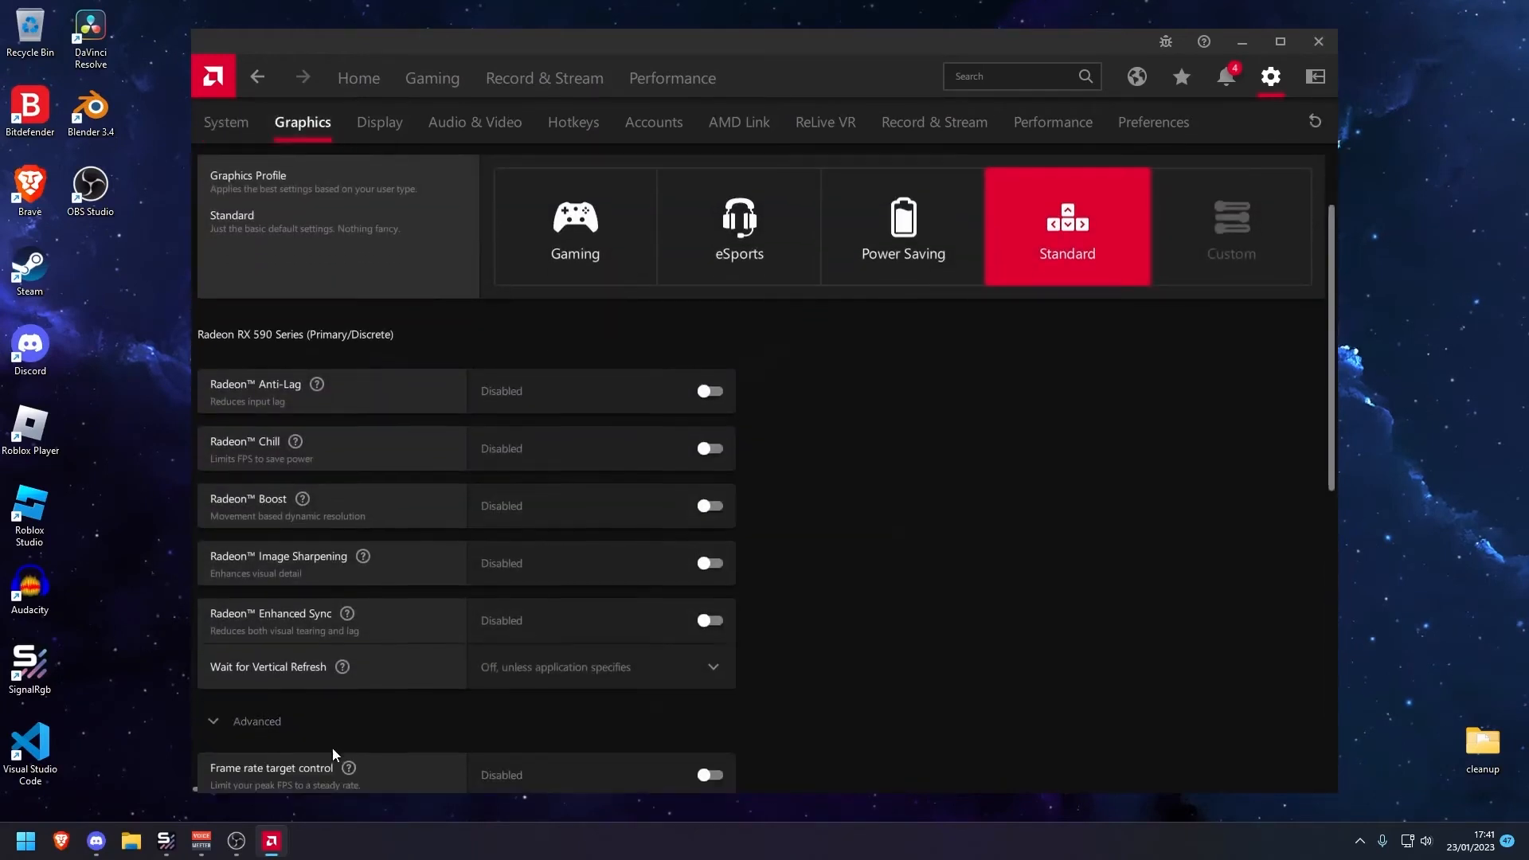
scroll(341, 734, "down", 9)
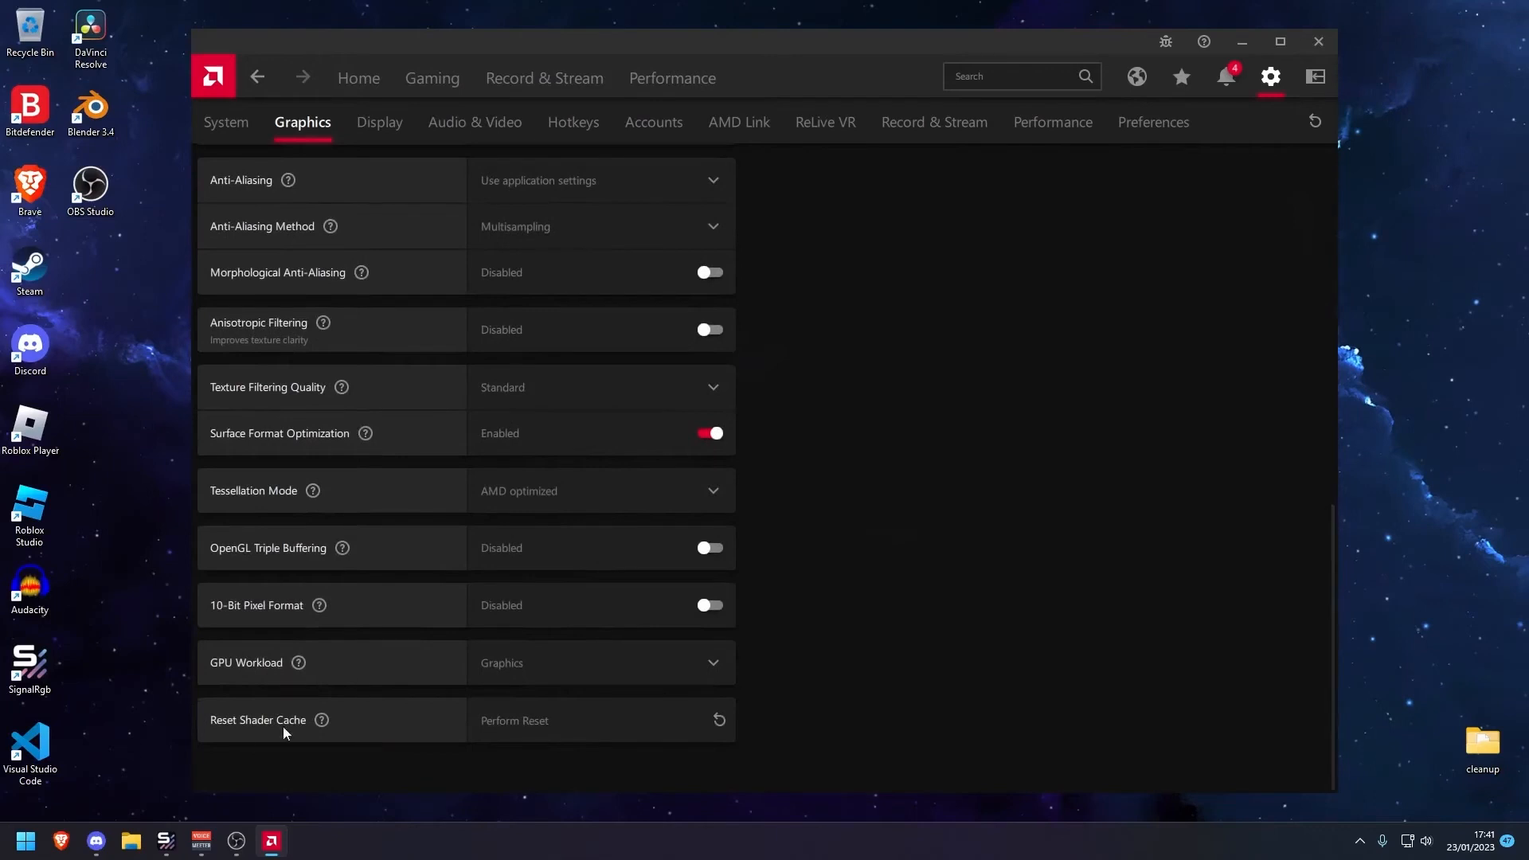
left_click(600, 736)
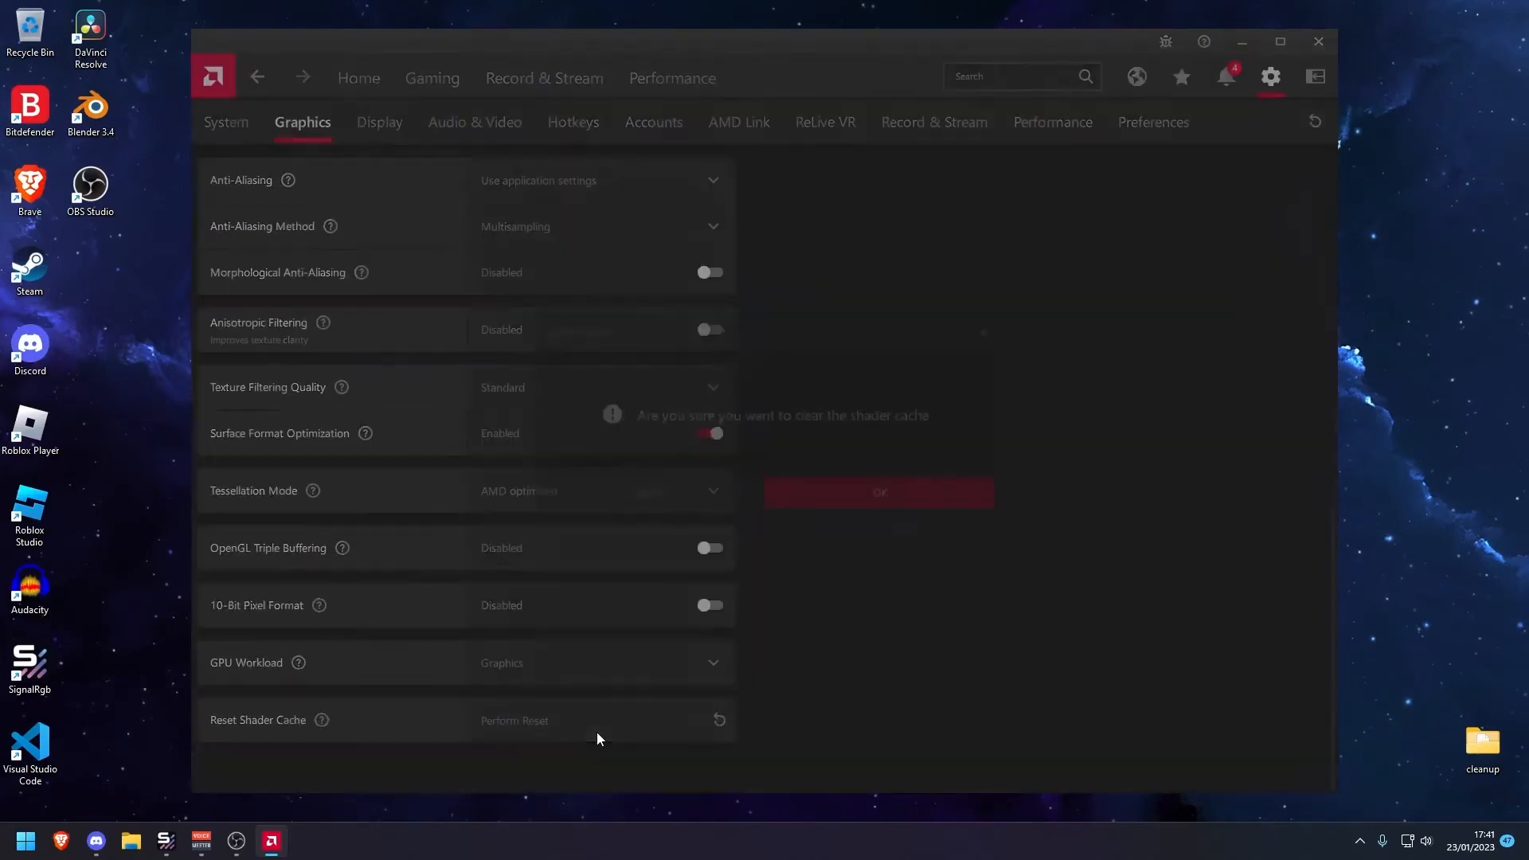
left_click(939, 497)
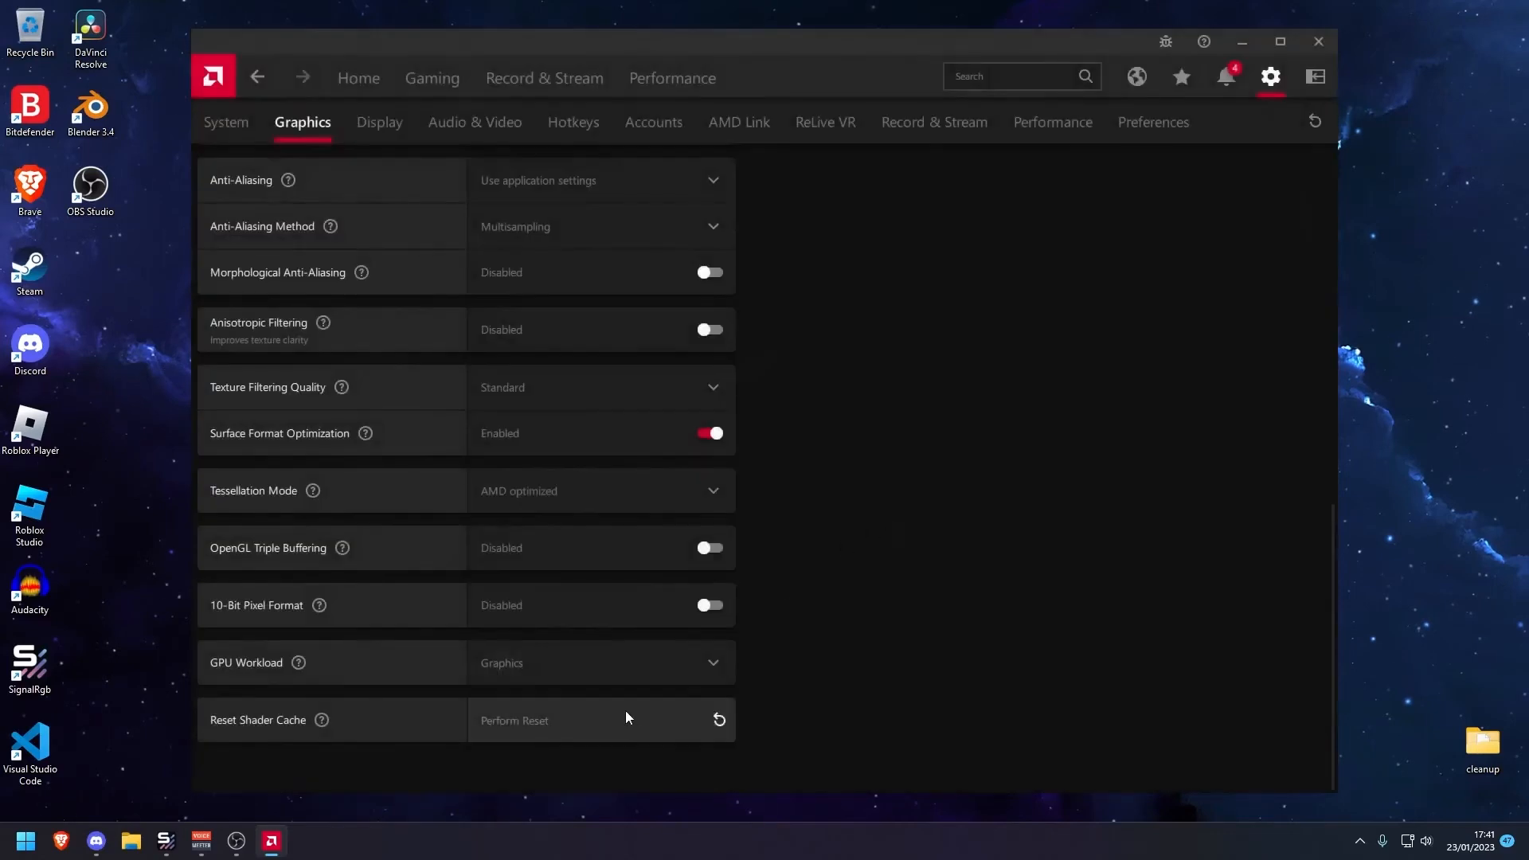
key("alt+F4")
left_click_drag(854, 458, 717, 335)
left_click_drag(667, 303, 892, 504)
left_click_drag(924, 520, 769, 360)
left_click_drag(786, 352, 943, 556)
mouse_move(1003, 615)
left_mouse_down()
mouse_move(685, 364)
mouse_move(931, 528)
mouse_move(661, 377)
left_mouse_up()
mouse_move(660, 376)
left_mouse_down()
mouse_move(971, 562)
mouse_move(685, 390)
left_mouse_up()
mouse_move(667, 391)
left_mouse_down()
mouse_move(767, 441)
mouse_move(828, 501)
left_mouse_up()
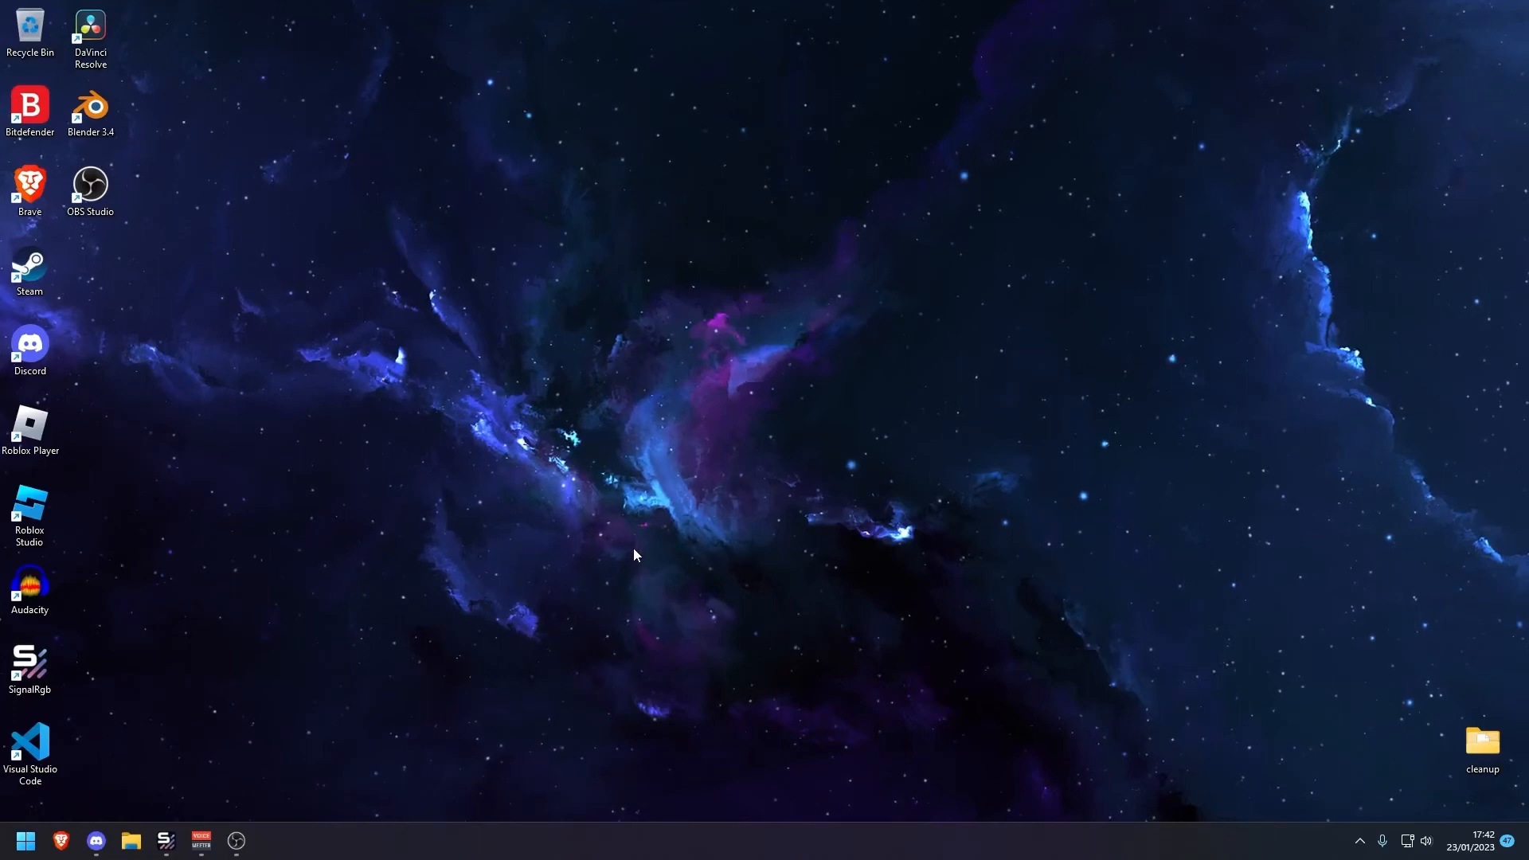
Refresh the desktop again
right_click(587, 421)
left_click(614, 487)
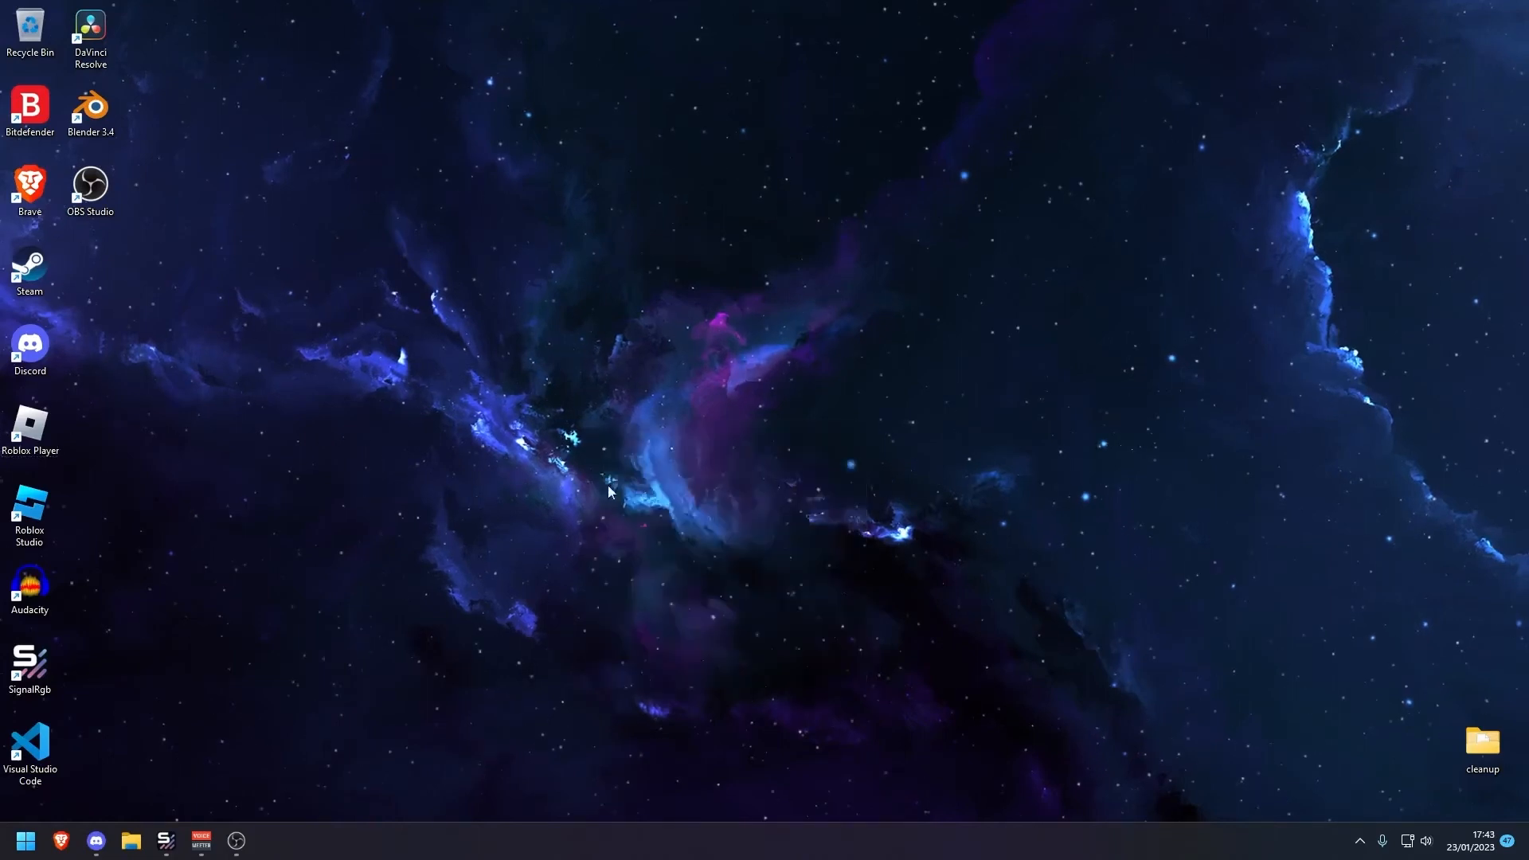
left_click_drag(502, 431, 735, 532)
left_click_drag(944, 600, 484, 336)
left_click_drag(461, 256, 874, 486)
left_click_drag(877, 489, 810, 432)
left_click_drag(819, 434, 851, 459)
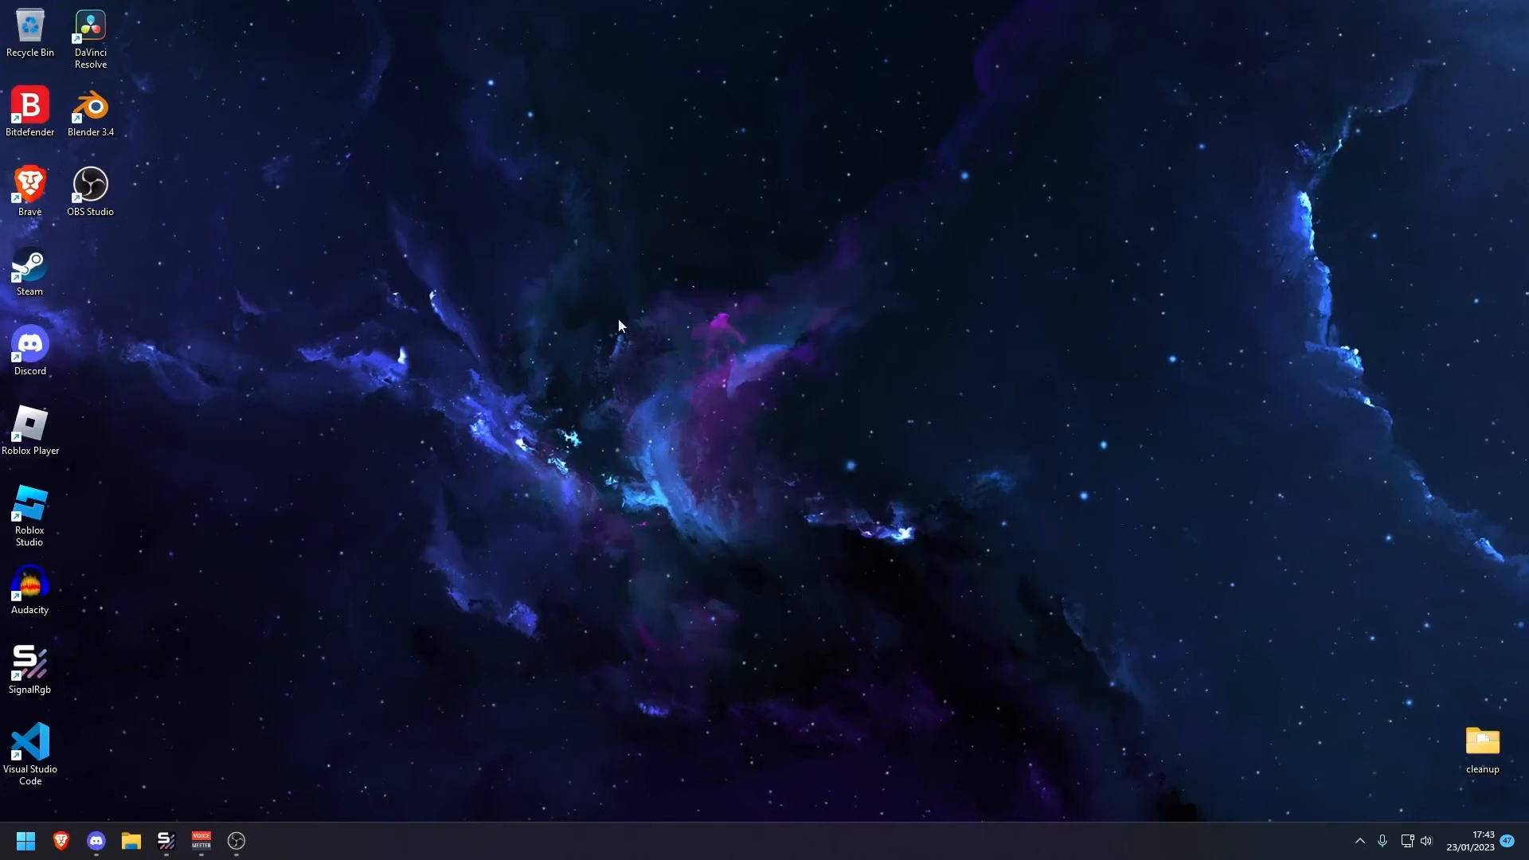
Check the Recycle Bin's extended context options, then refresh the desktop
right_click(31, 32)
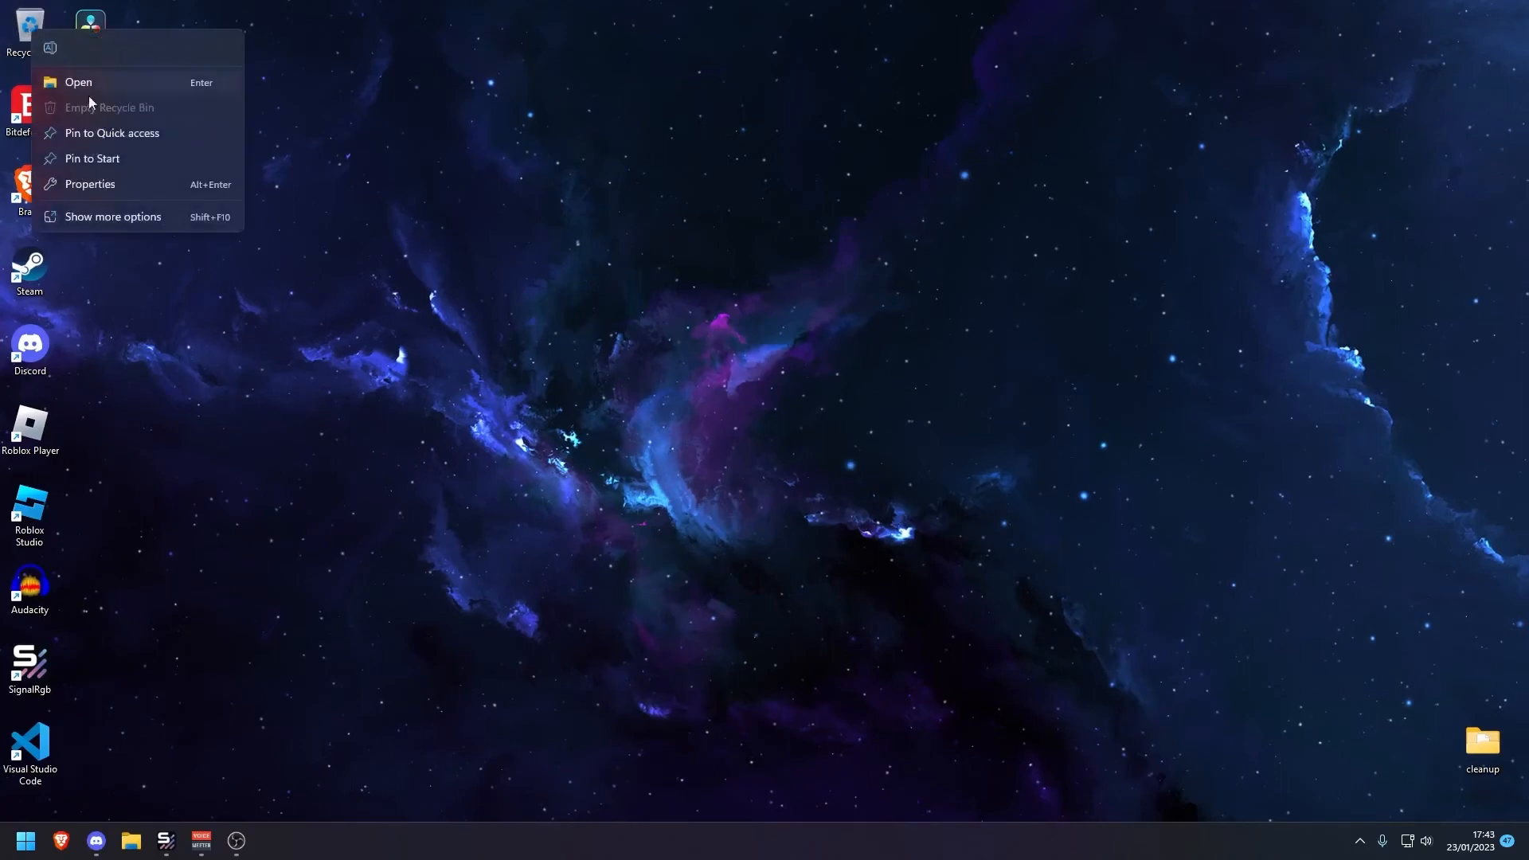
left_click(147, 215)
left_click(690, 431)
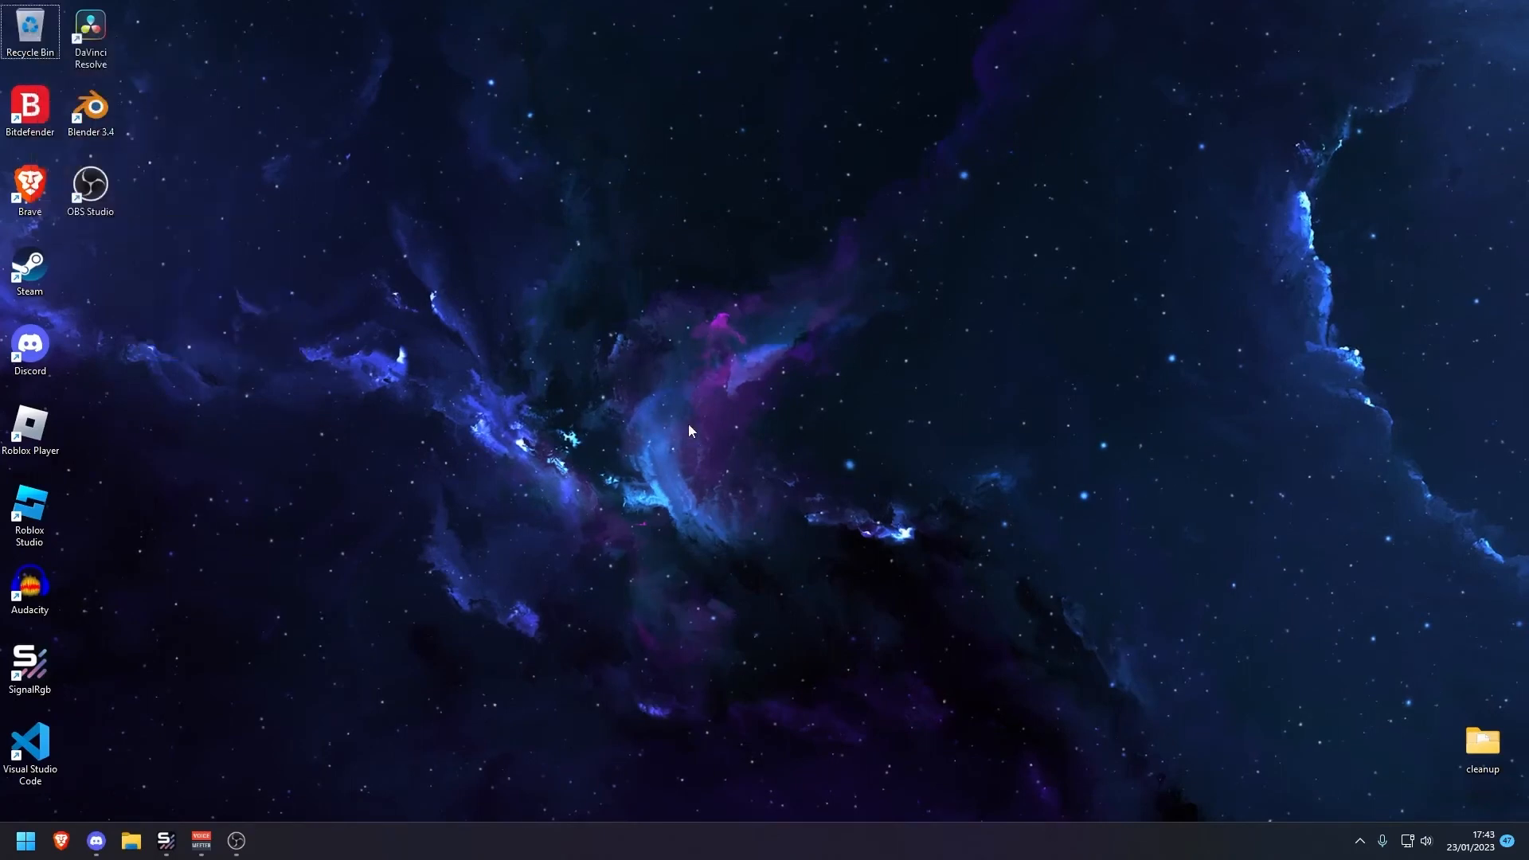
right_click(763, 331)
left_click(806, 395)
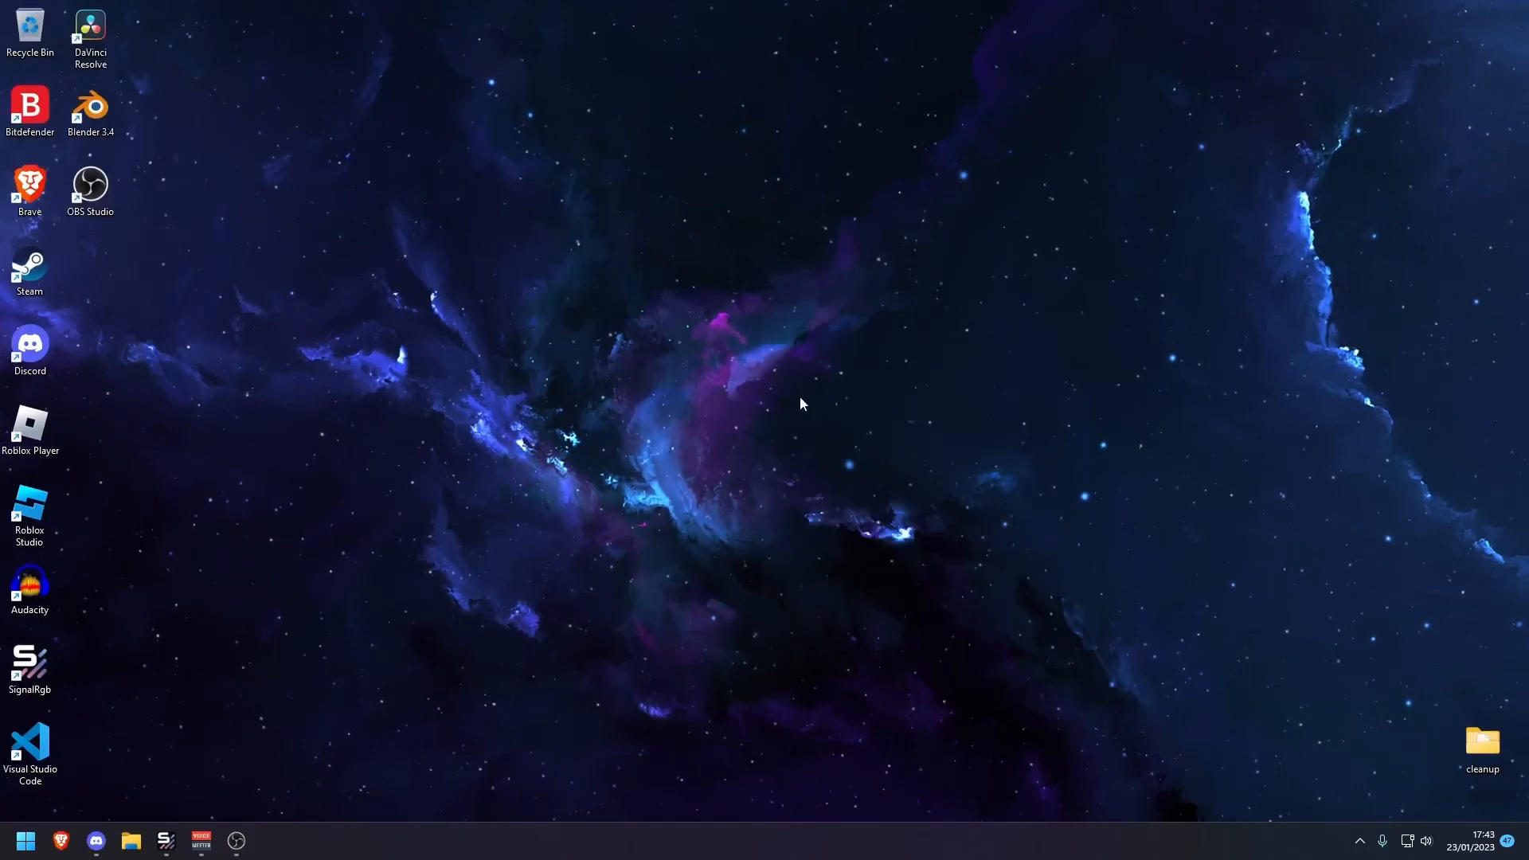
Open the Choose a power plan settings through the Start search for power pl
key("super")
type("power")
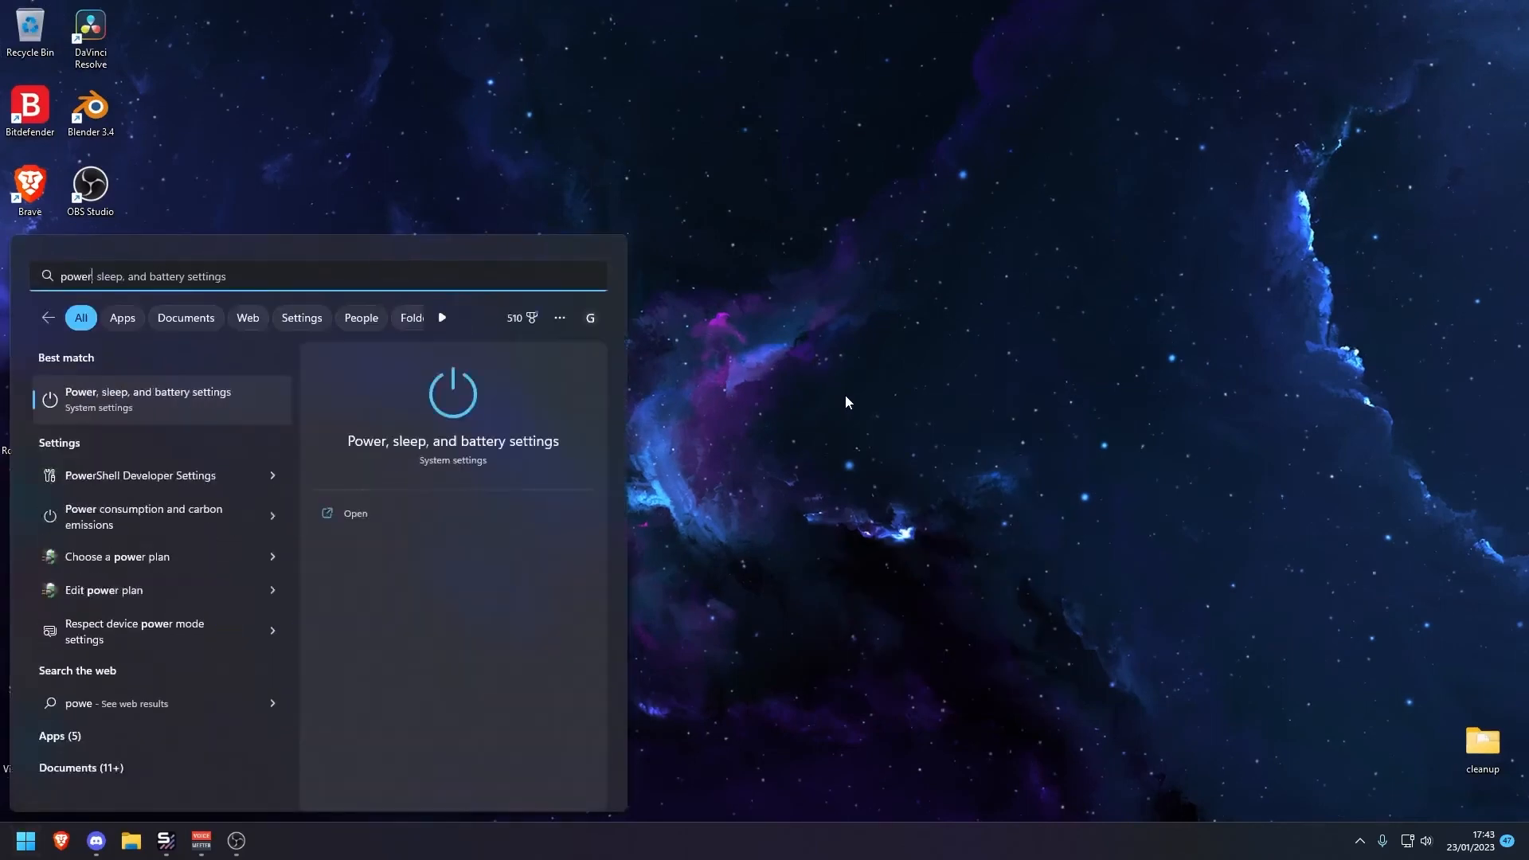
type(" pl")
key("Down")
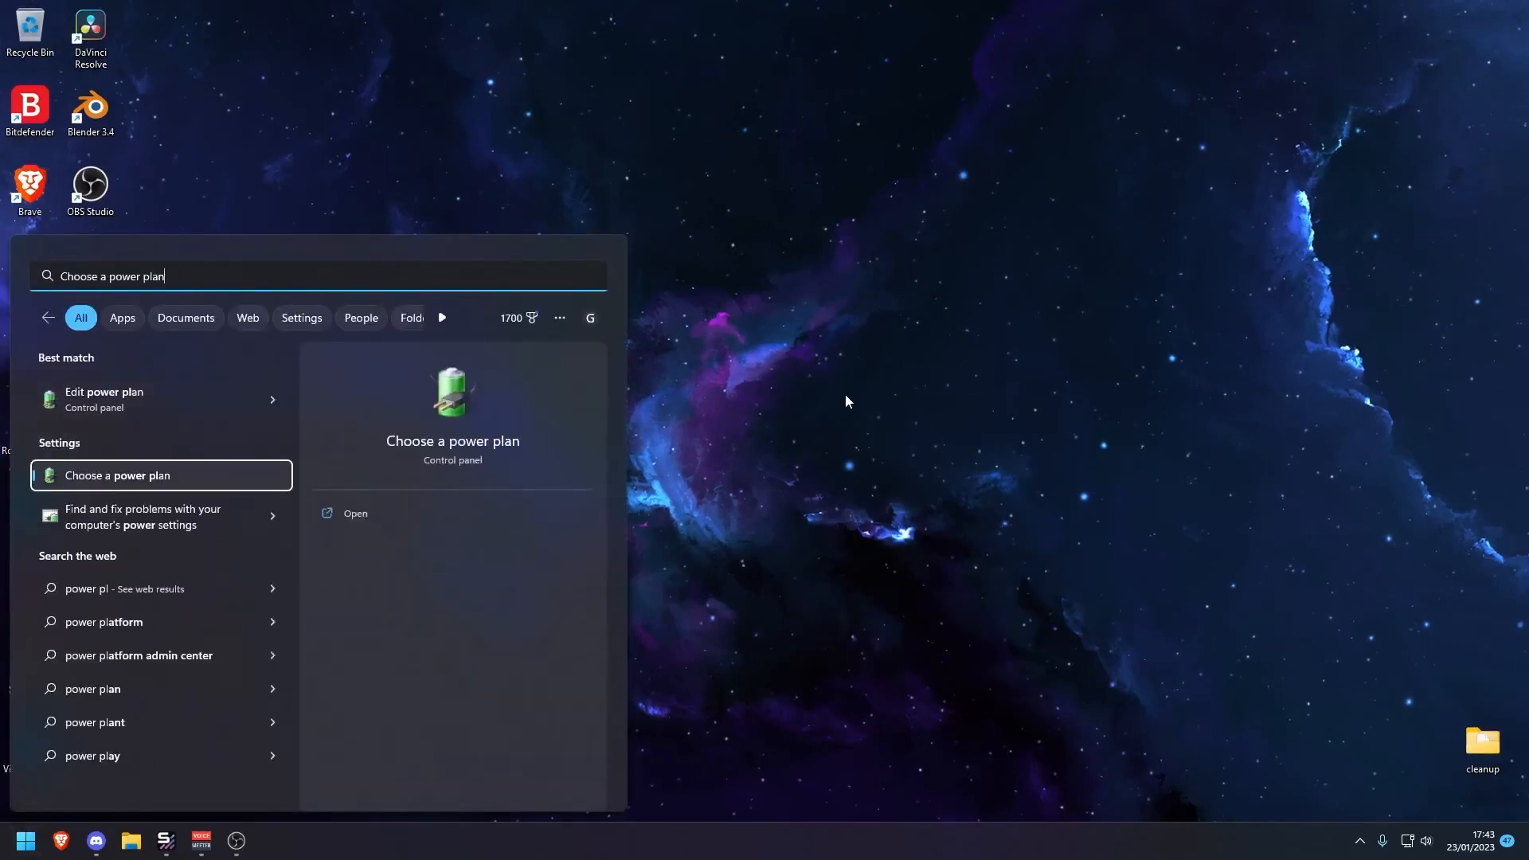
key("Return")
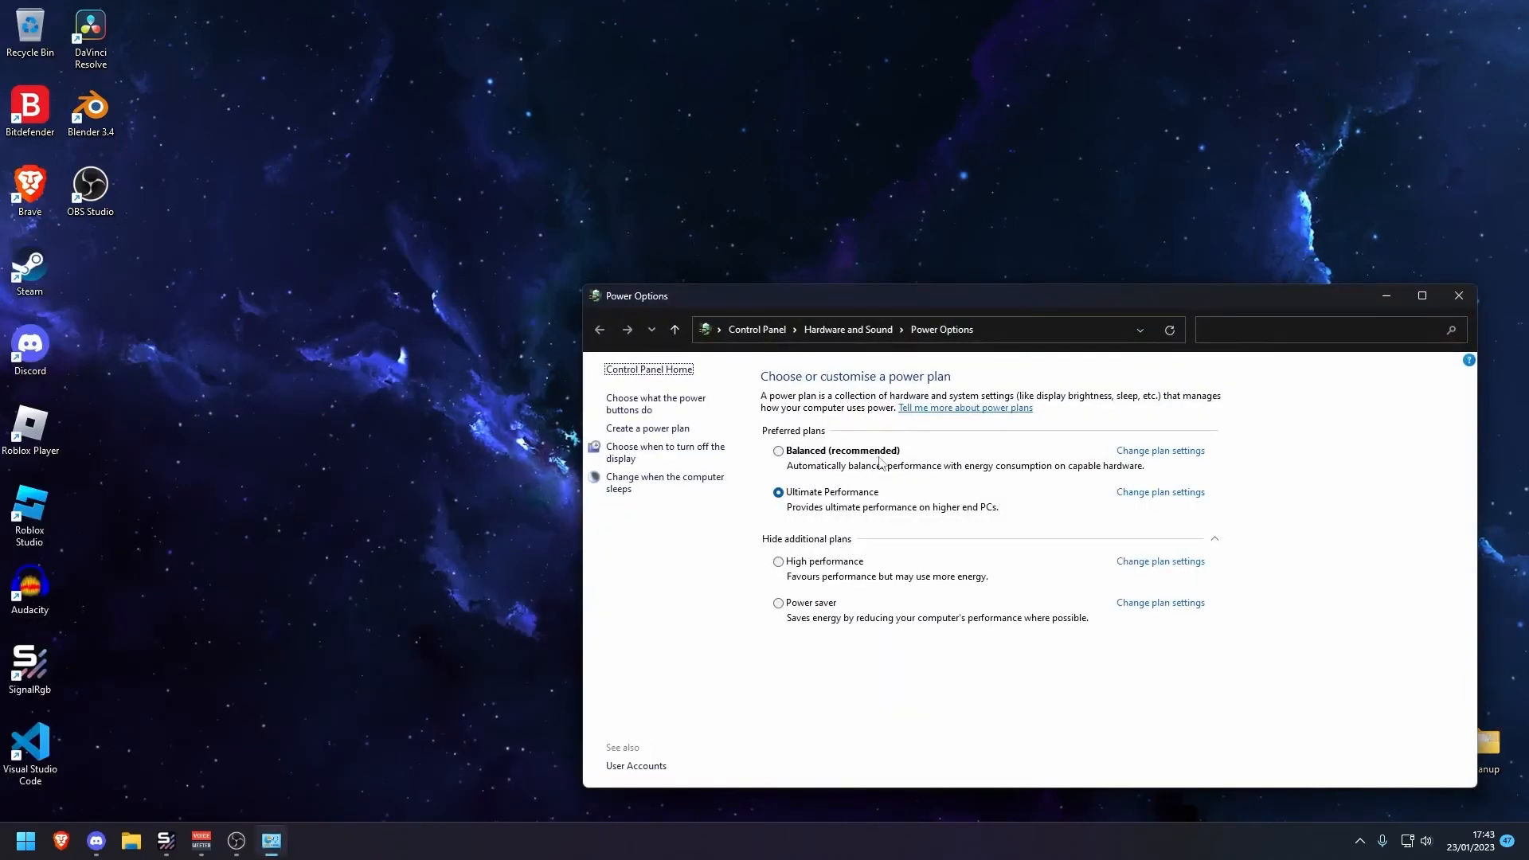
left_click(236, 841)
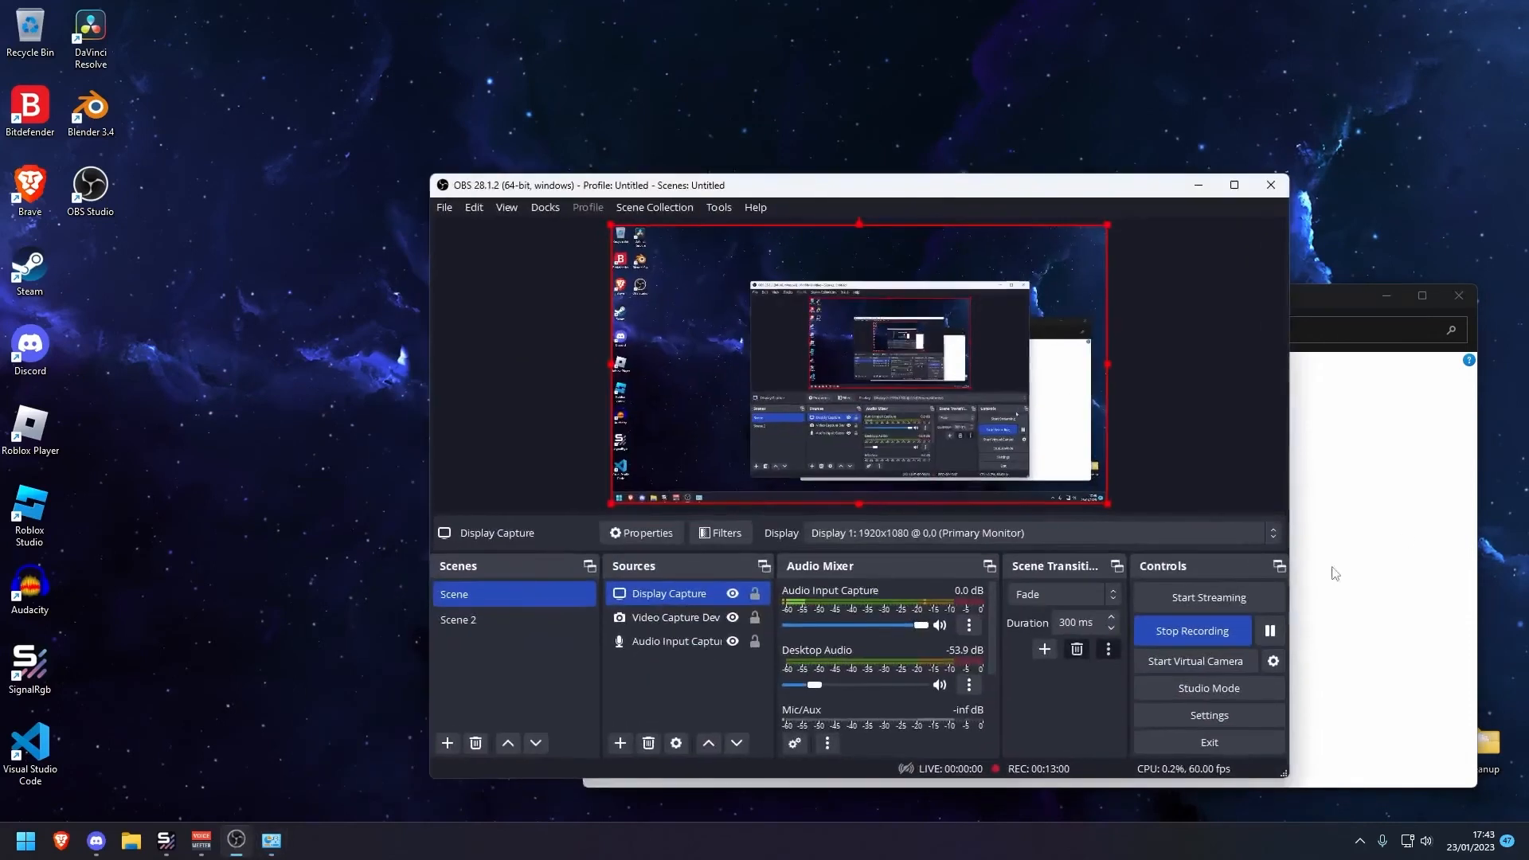
left_click(1198, 185)
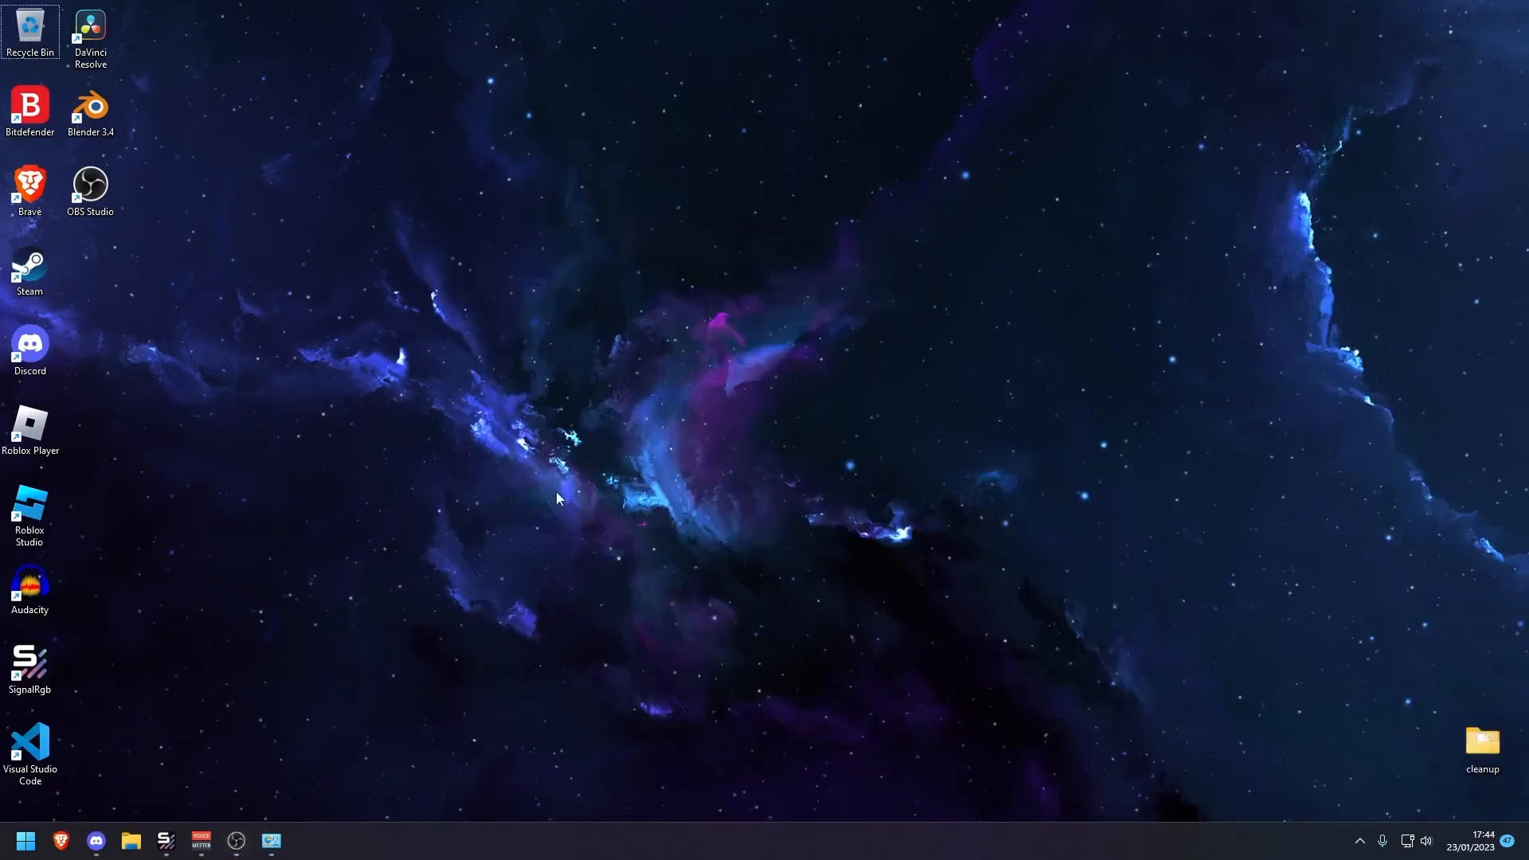
left_click(271, 843)
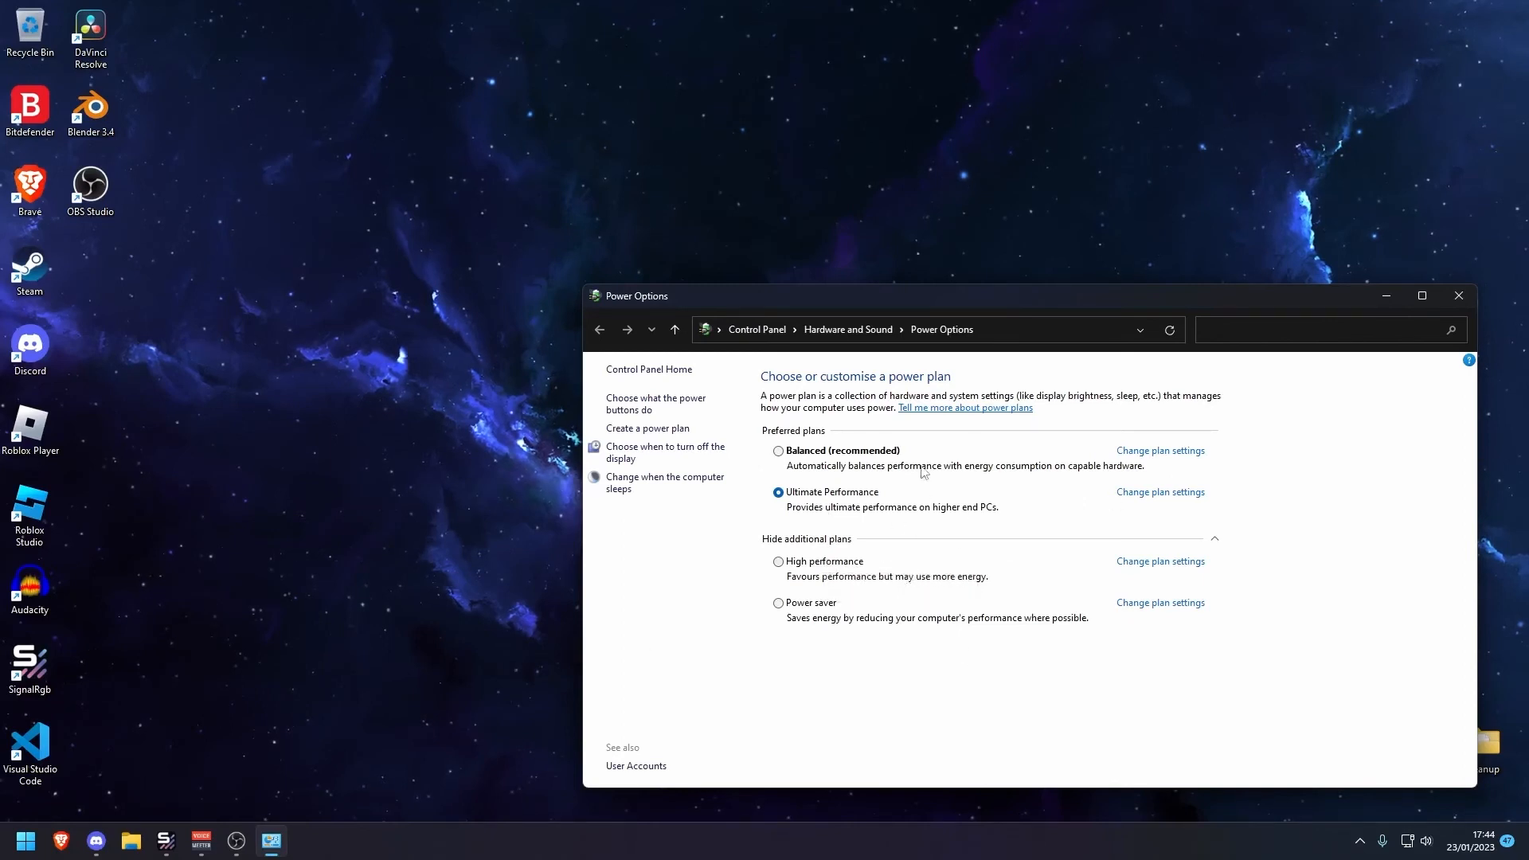
Open Command Prompt as administrator through the Start search
key("super")
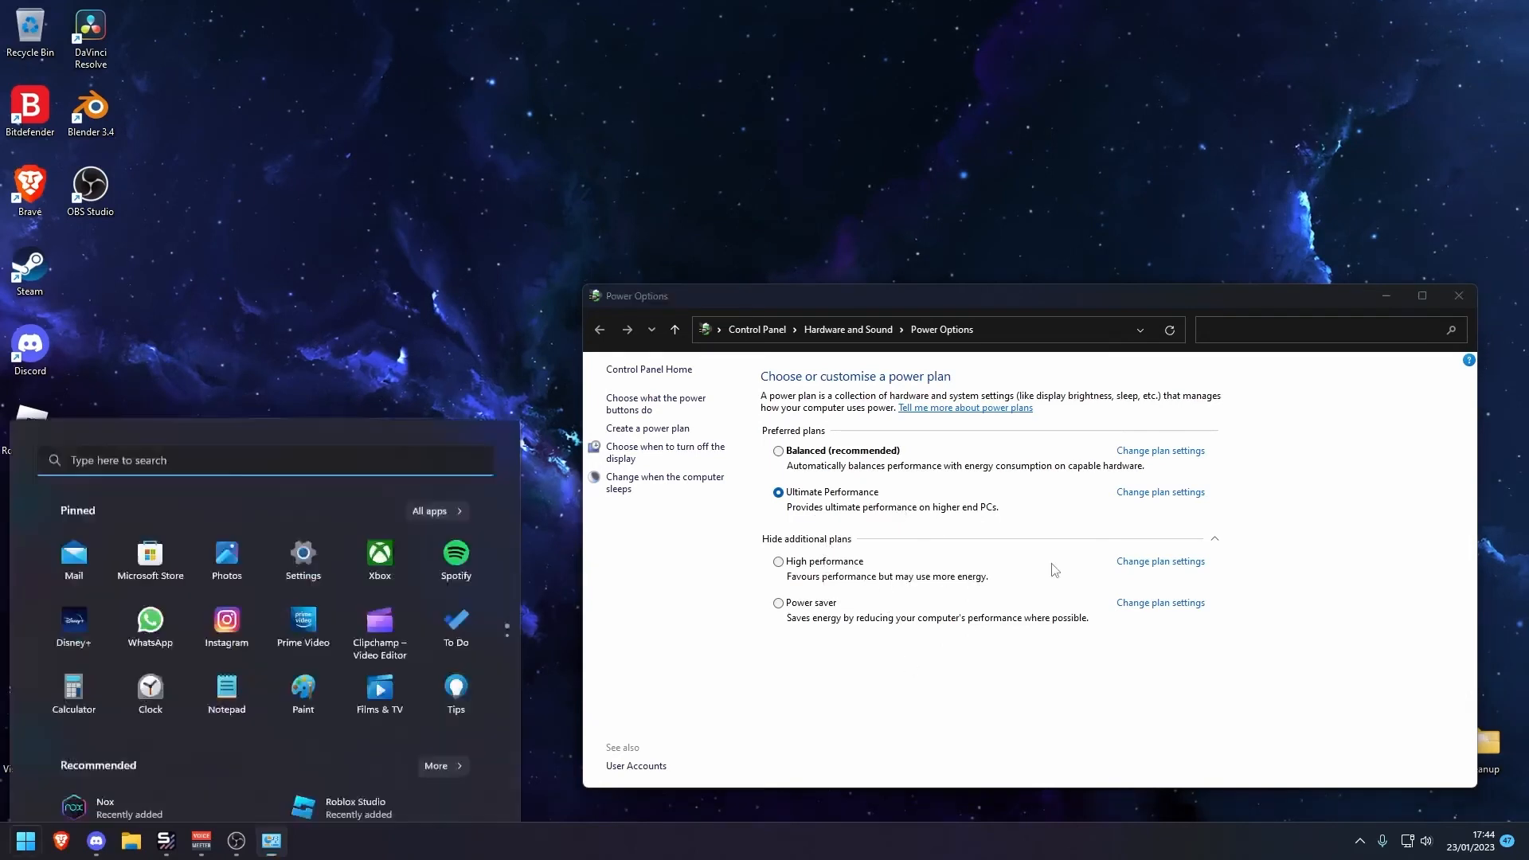
type("powertr")
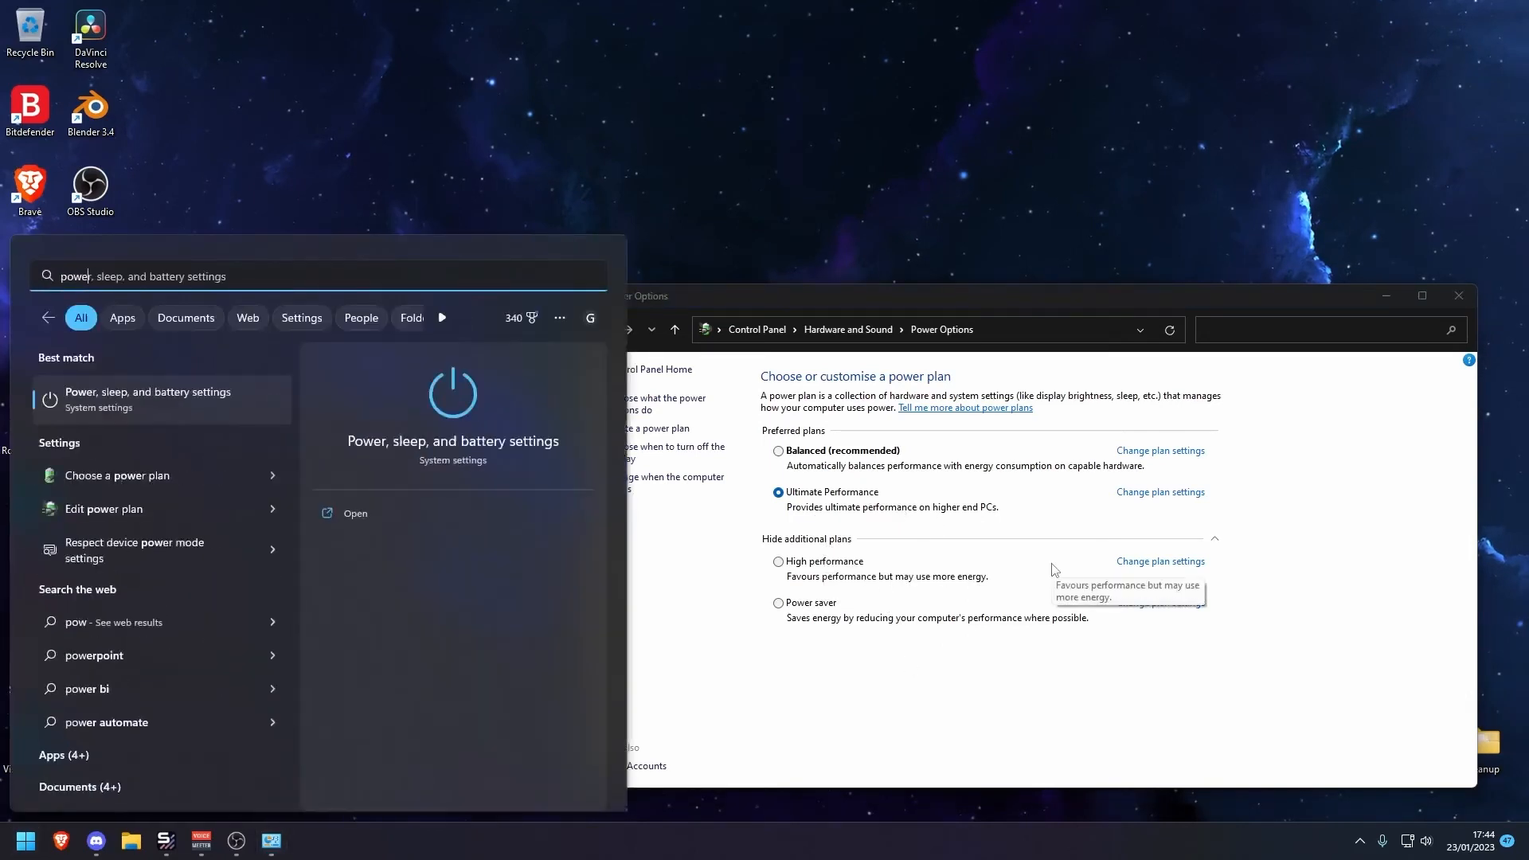
key("super")
key("super")
type("cmd")
key("Tab")
key("Down")
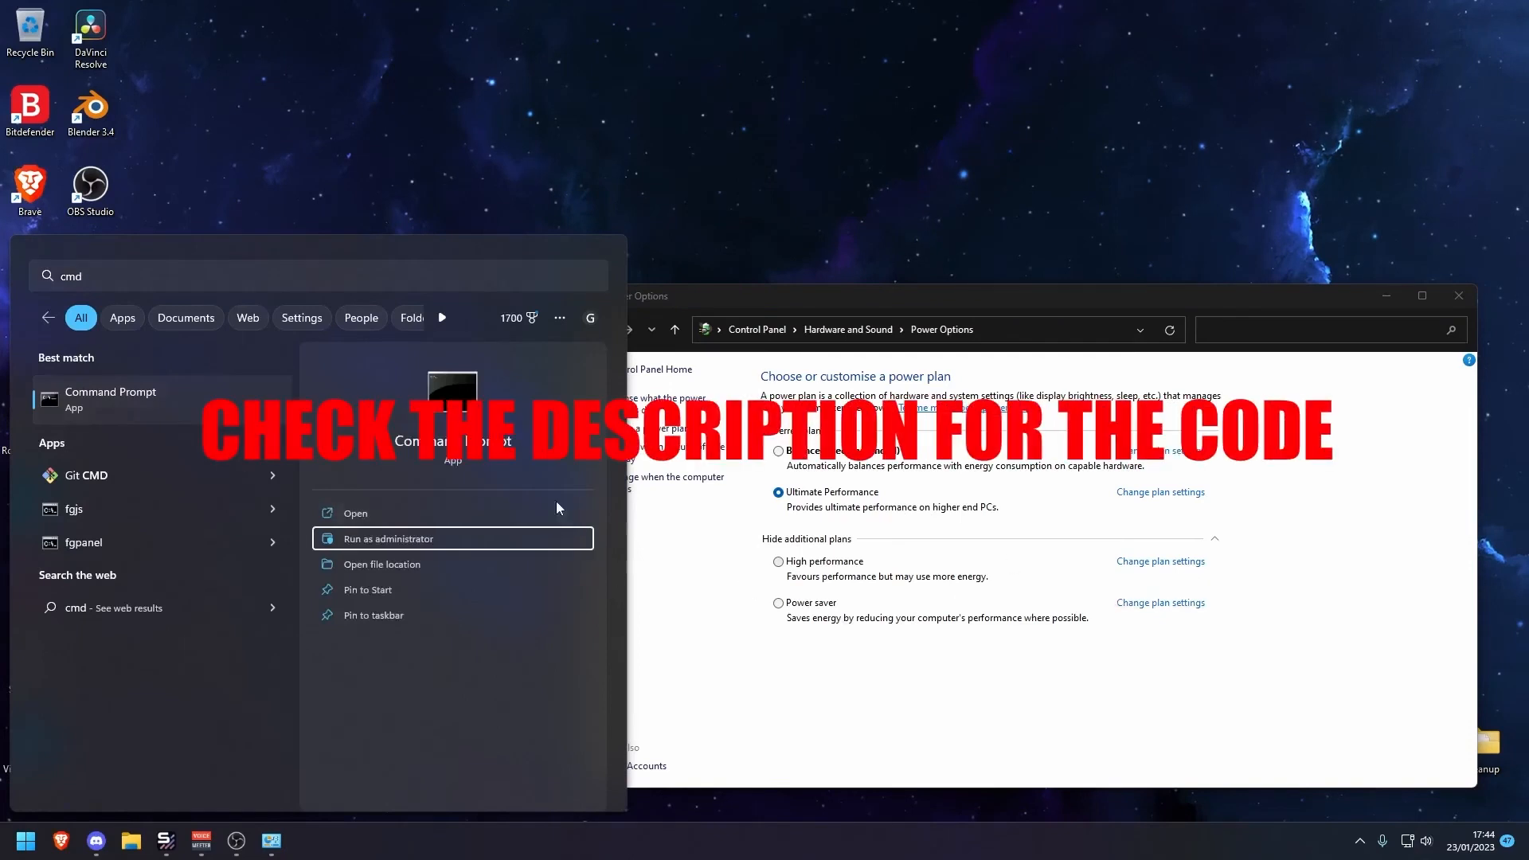
left_click(467, 538)
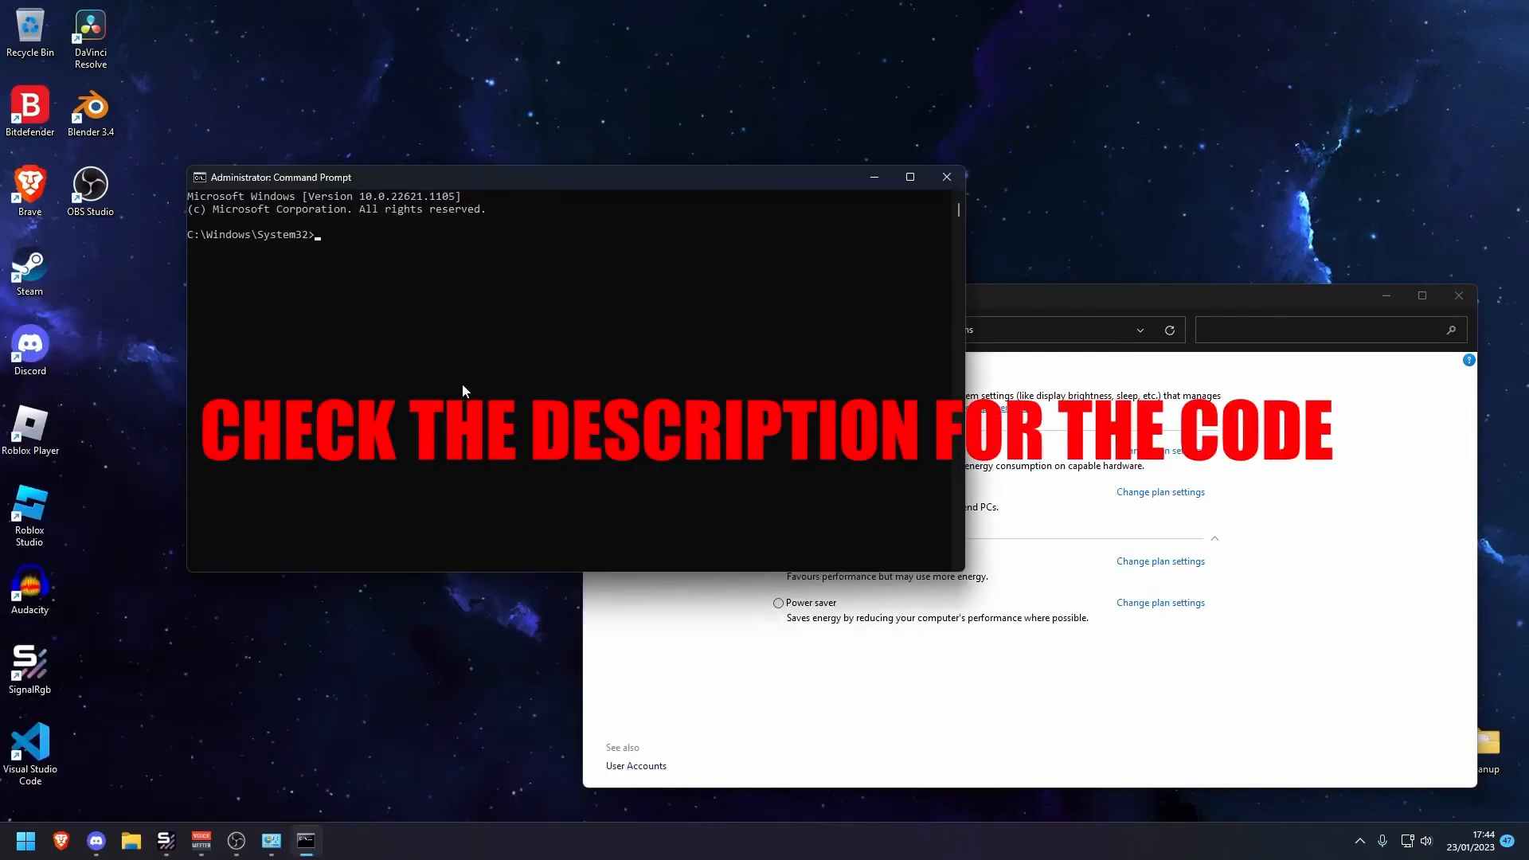
Paste the powercfg command into a new Notepad window and close it without saving
key("super")
type("notepad")
key("Return")
type("powercfg -duplicatescheme e9a42b02-d5df-448d-aa00-03f14749eb61")
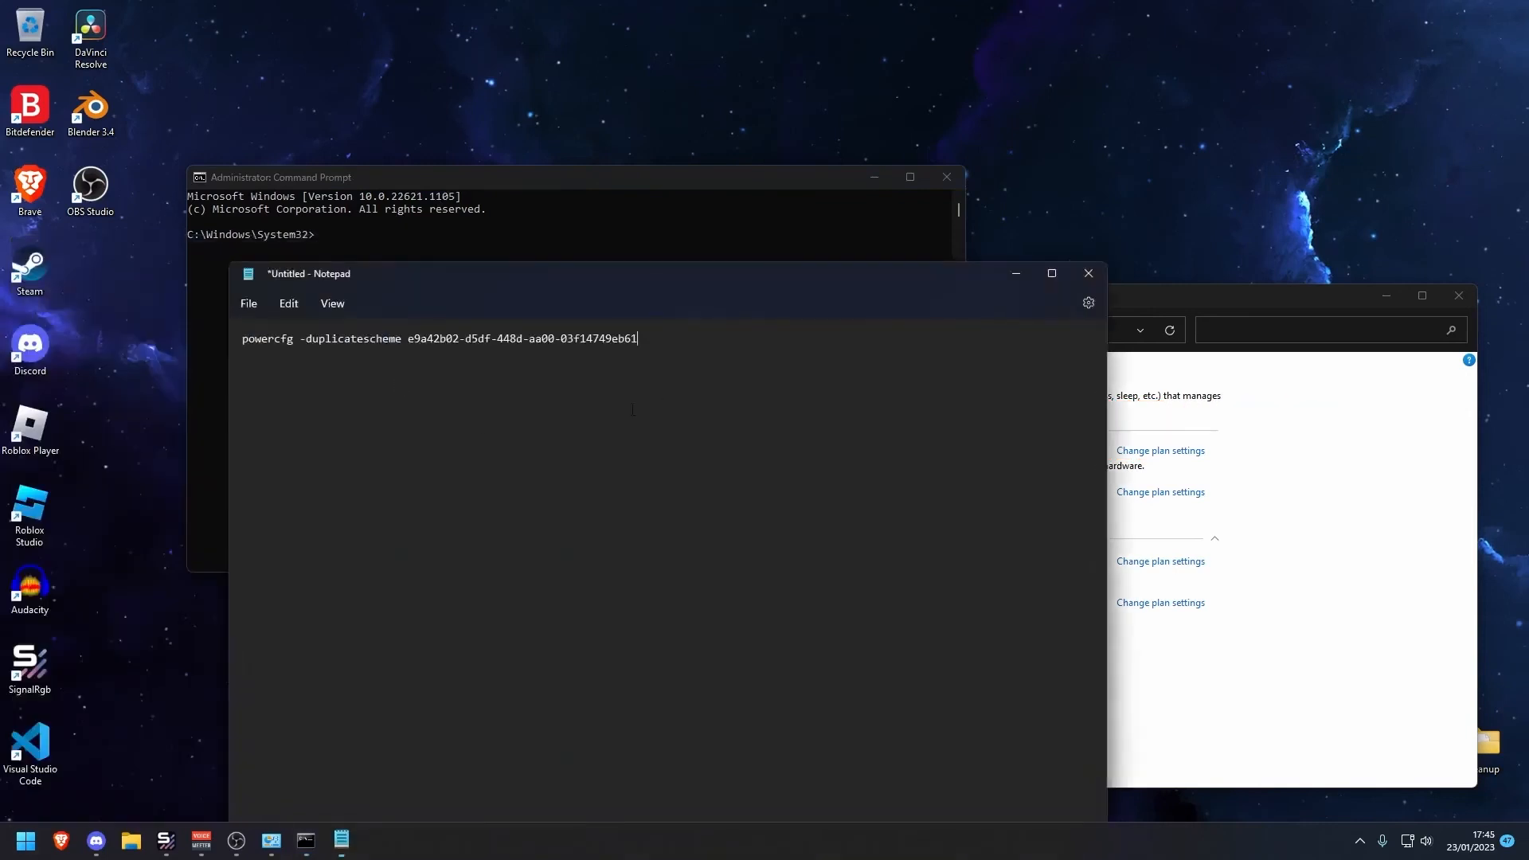
left_click_drag(740, 345, 231, 350)
left_click(639, 403)
left_click_drag(685, 362, 4, 363)
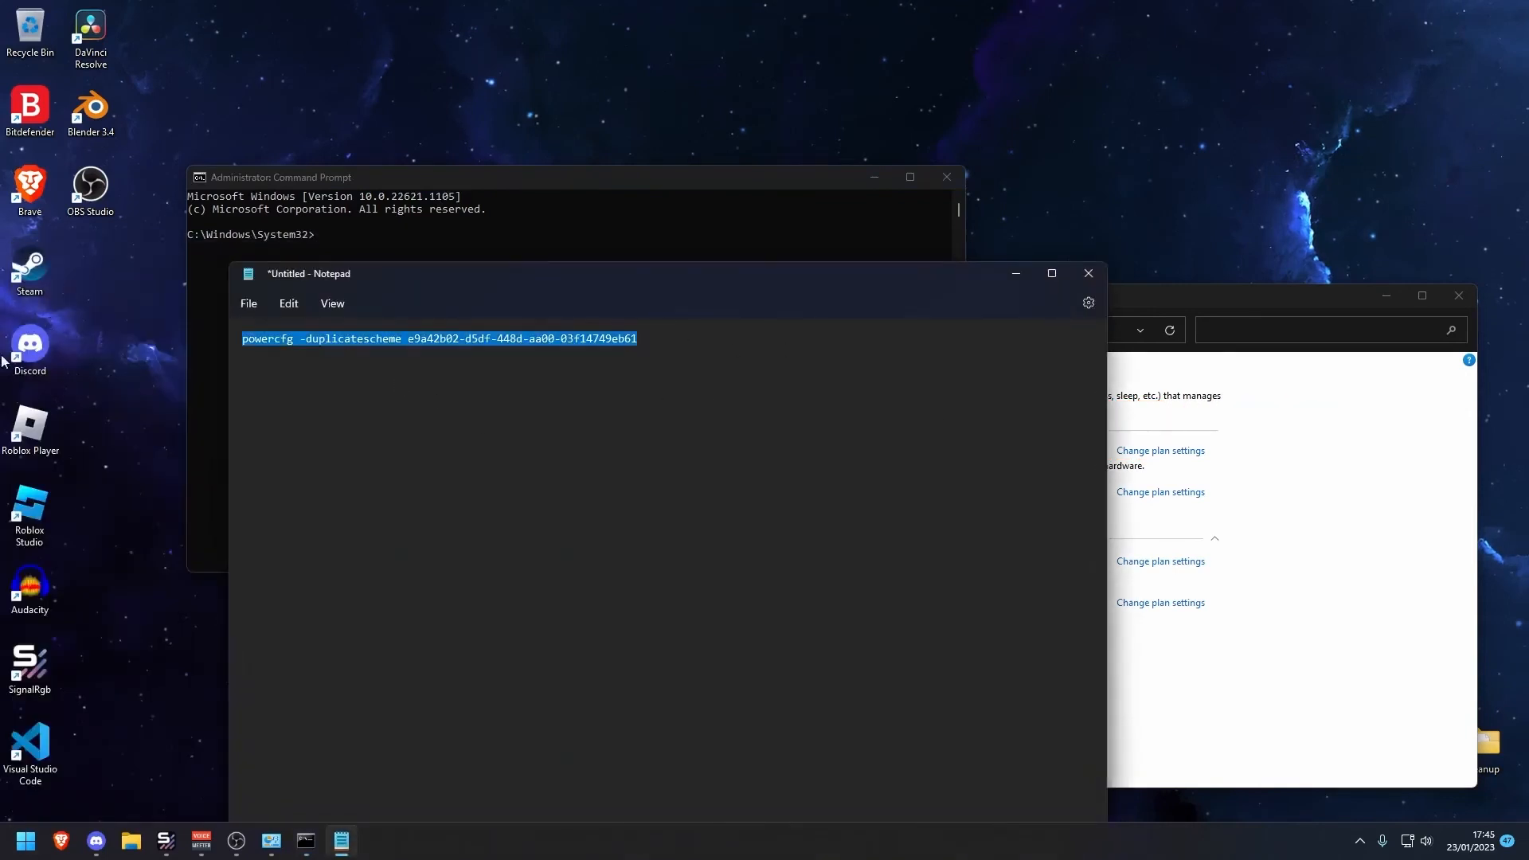
left_click(1088, 273)
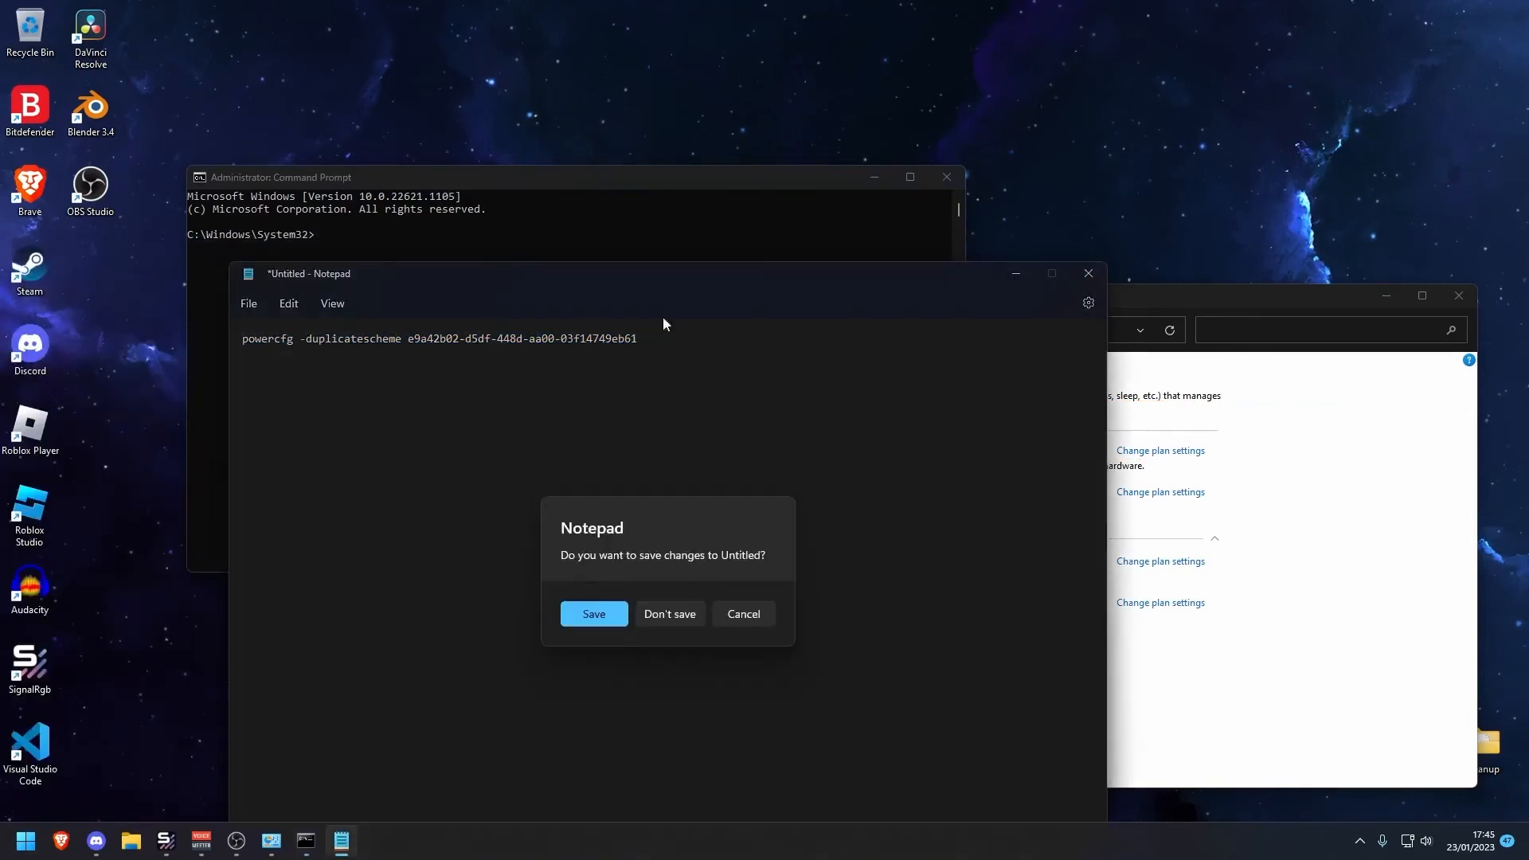
left_click(644, 615)
left_click(350, 247)
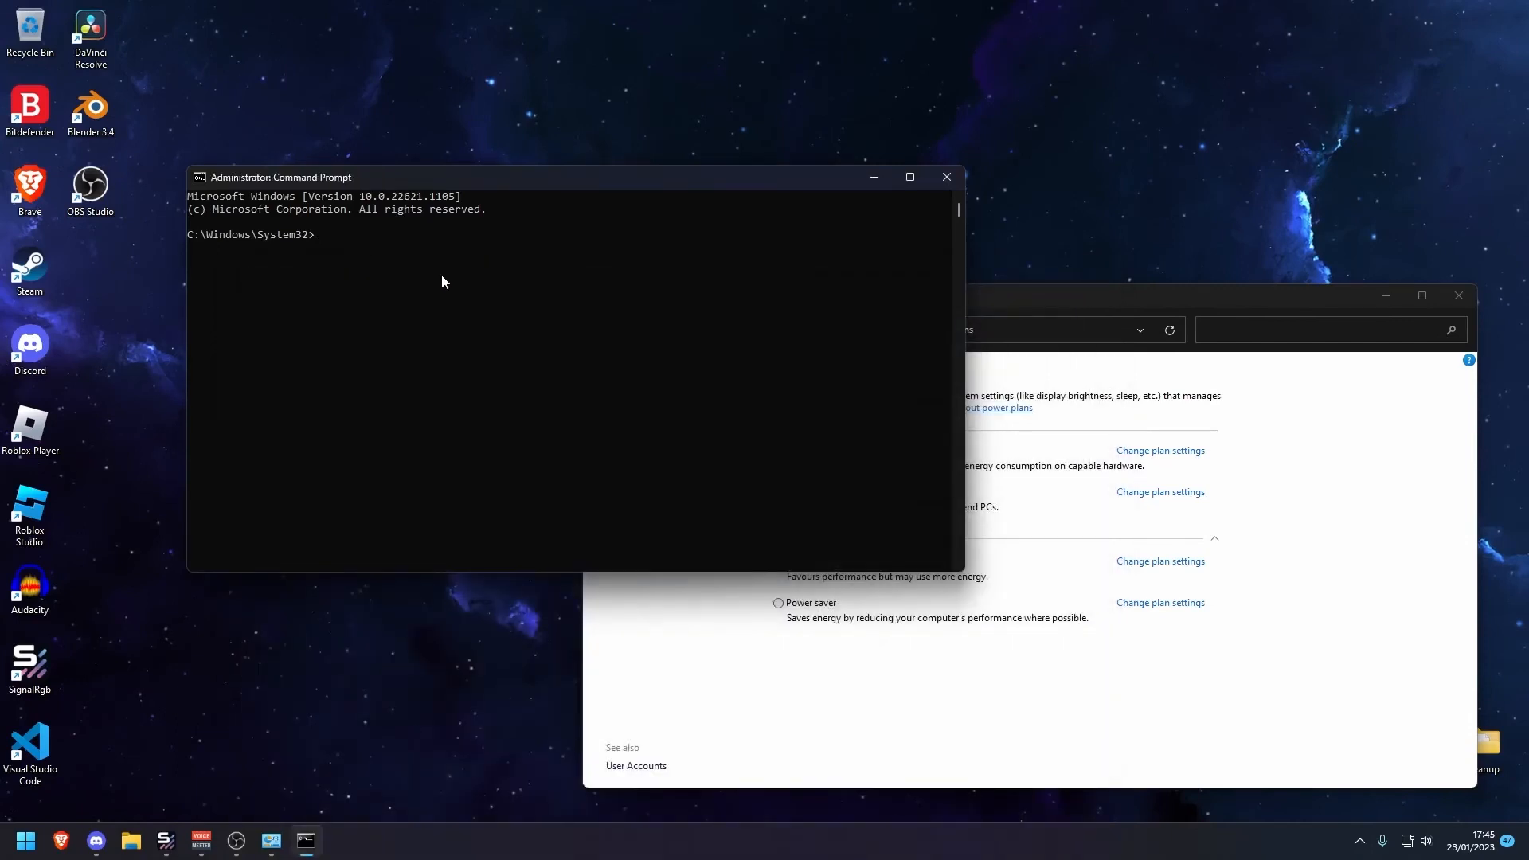
Run powercfg -duplicatescheme e9a42b02-d5df-448d-aa00-03f14749eb61 in the admin Command Prompt, pasted from clipboard history
key("super")
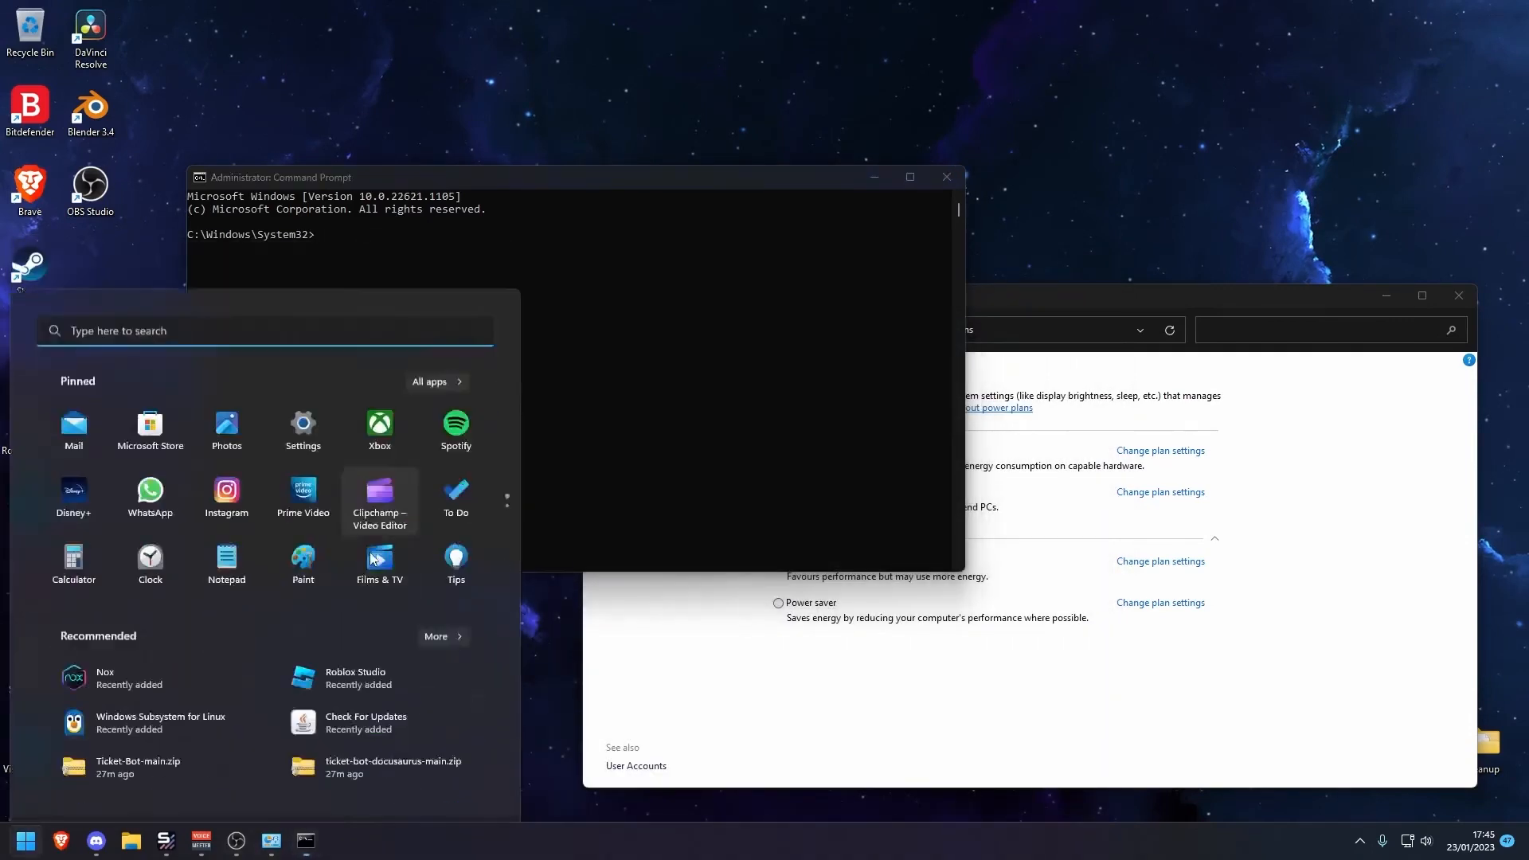
type("notepad")
key("Return")
key("super+v")
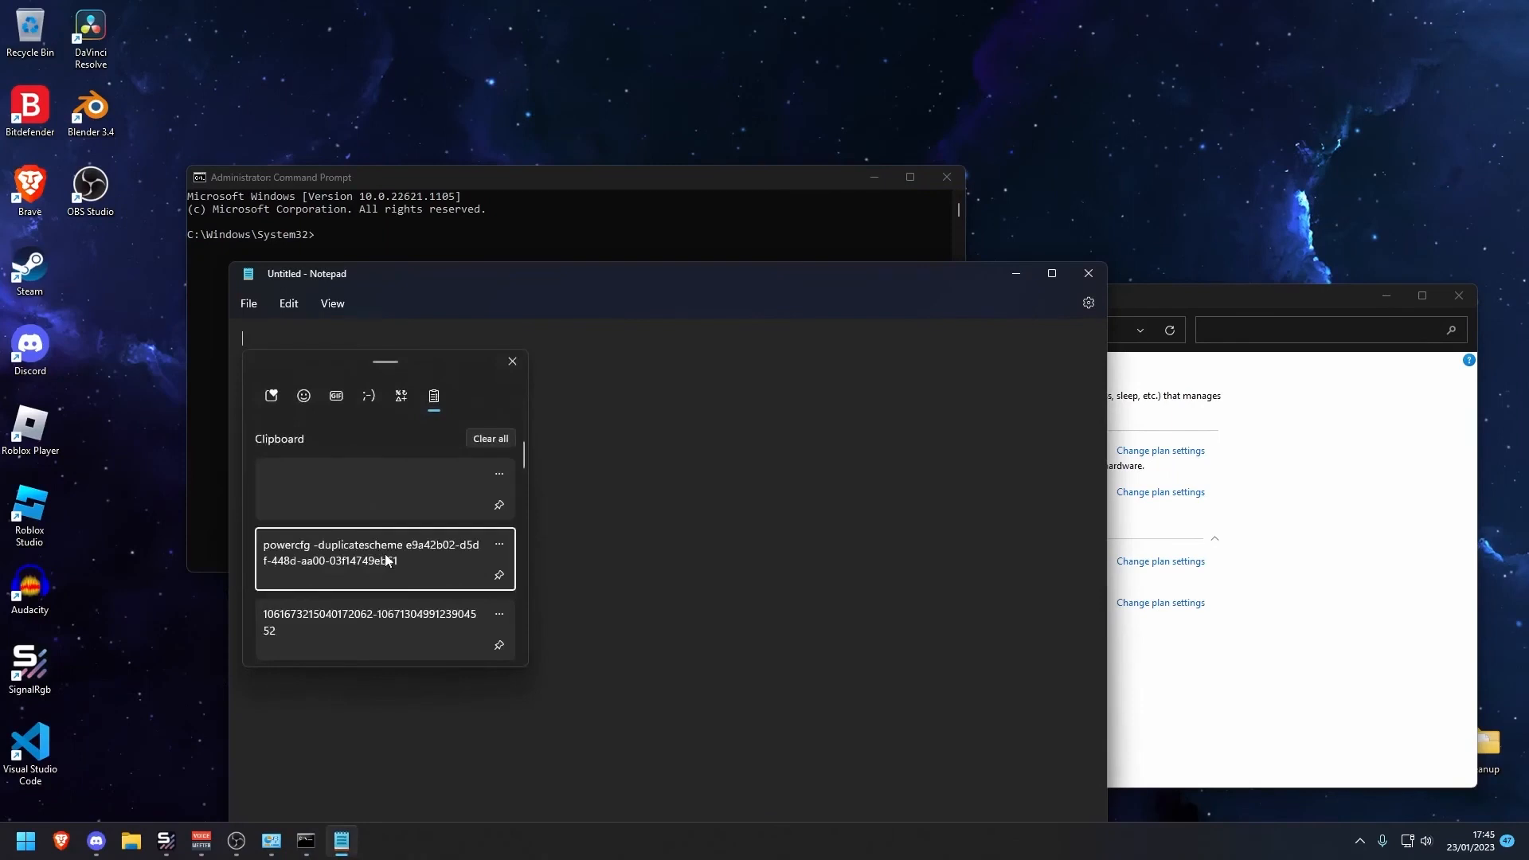
left_click(469, 555)
triple_click(745, 343)
key("super+c")
left_click(1088, 273)
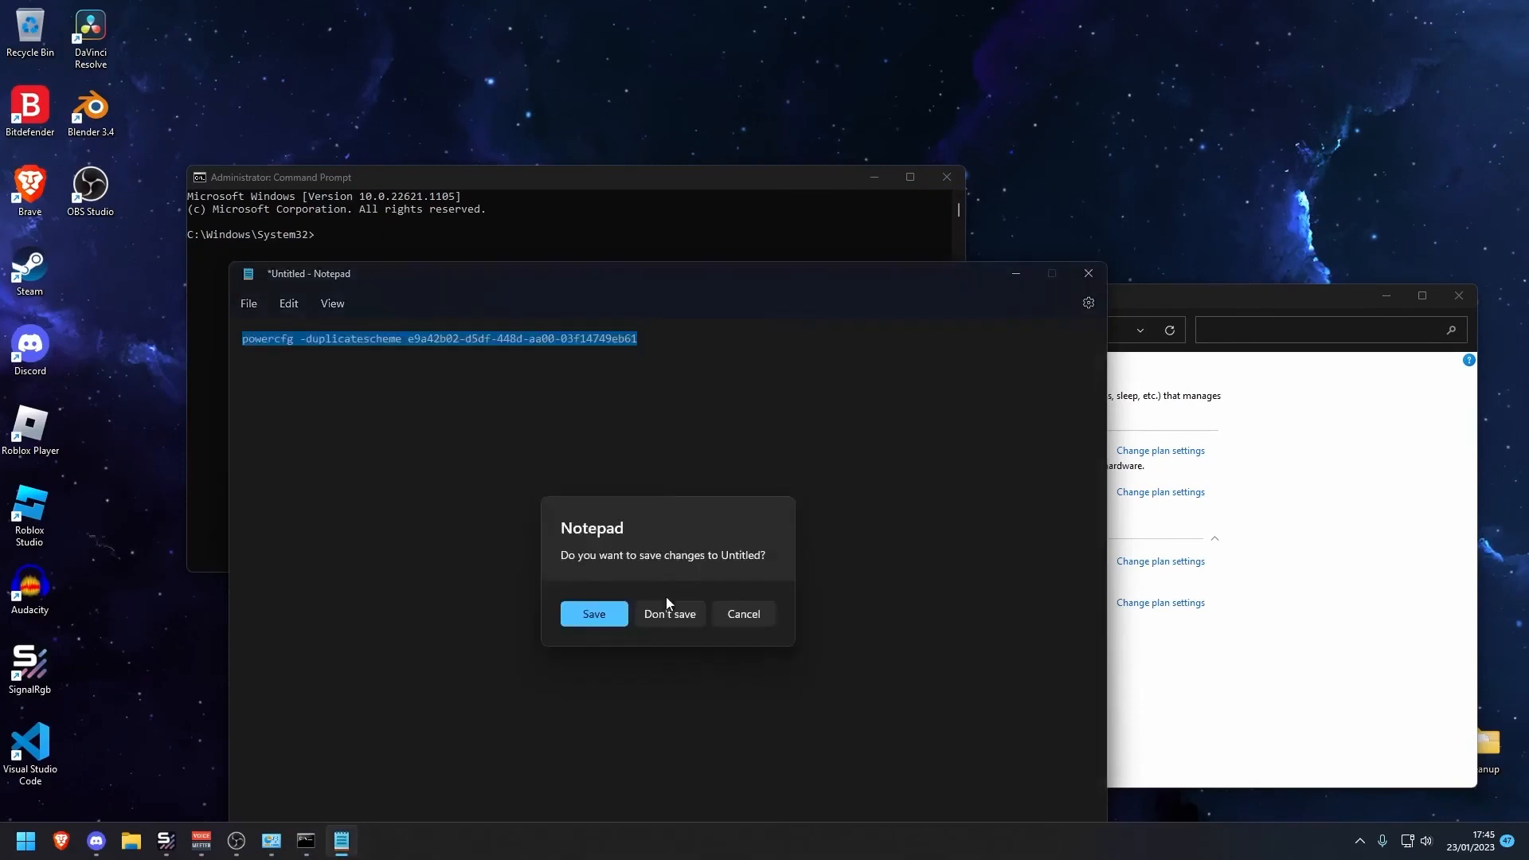
left_click(666, 614)
right_click(393, 247)
key("Return")
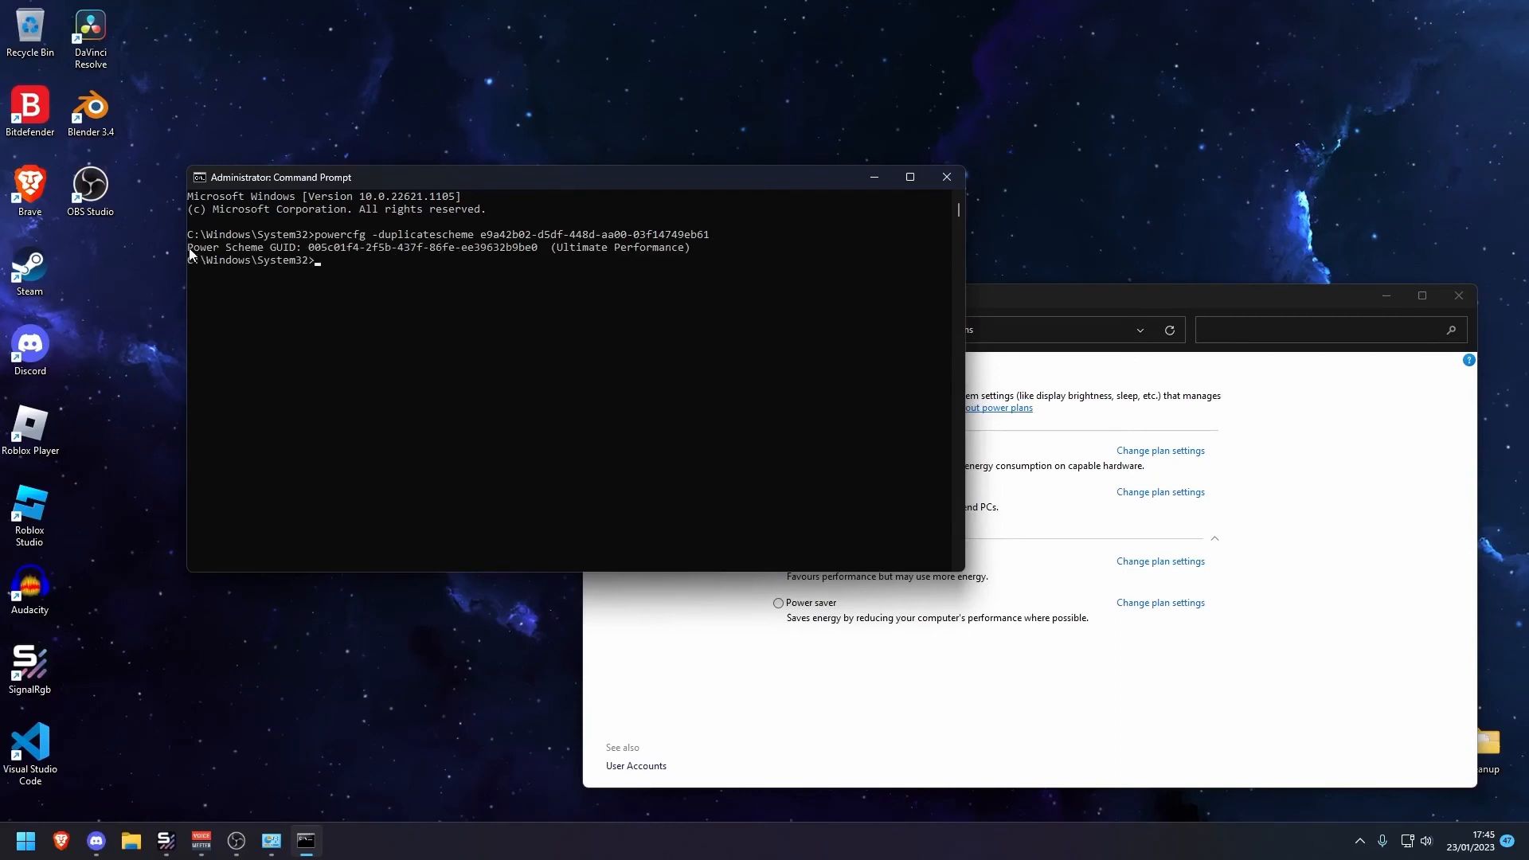
Copy the new power scheme line from the command output and close the Command Prompt
left_click_drag(188, 247, 691, 250)
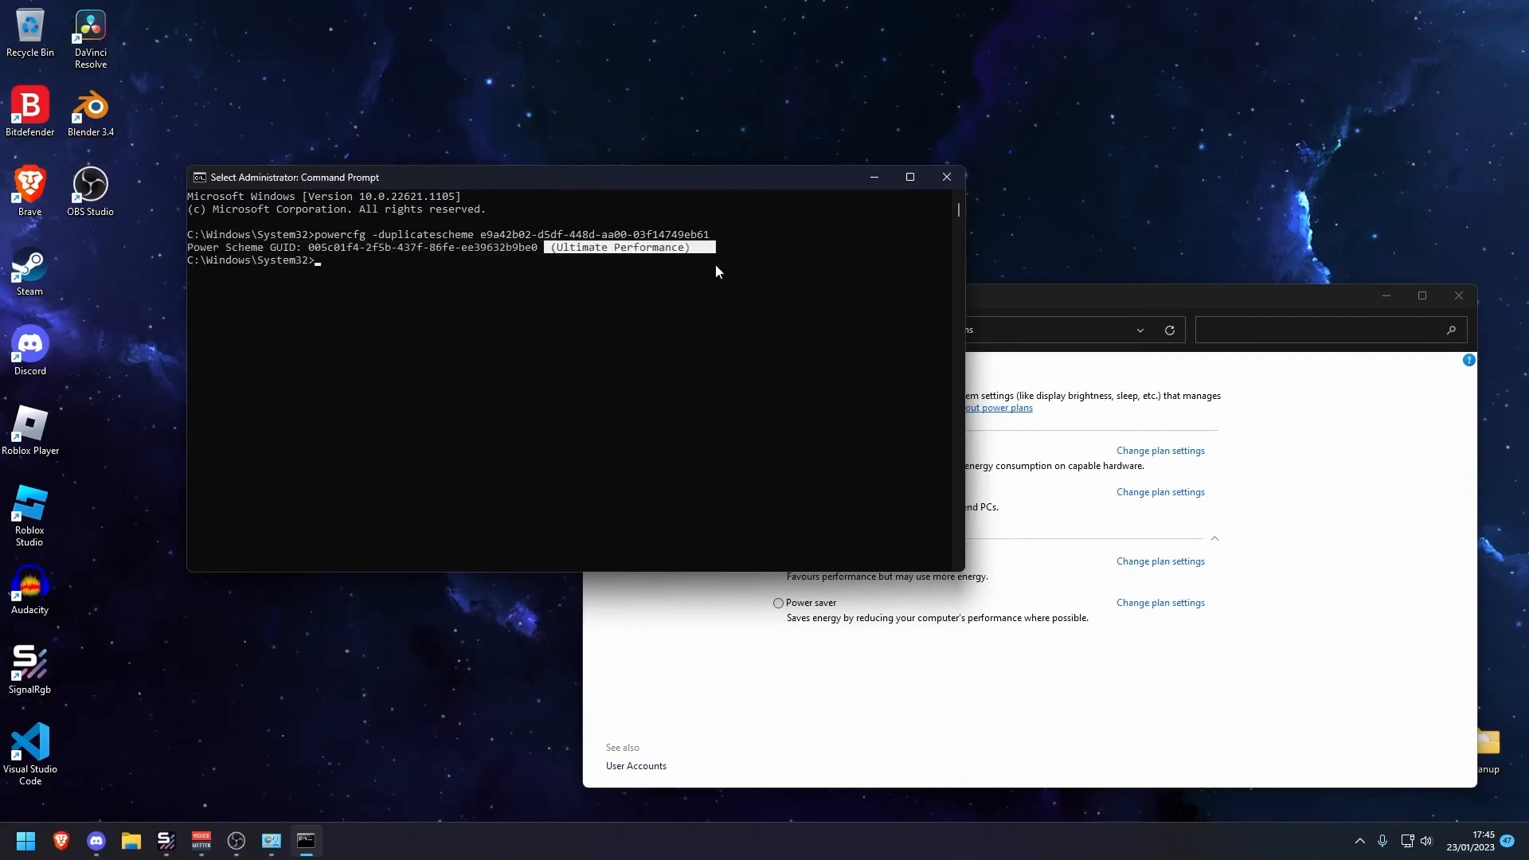
key("ctrl+c")
left_click(947, 177)
Select the Ultimate Performance power plan and close Power Options
left_click(822, 561)
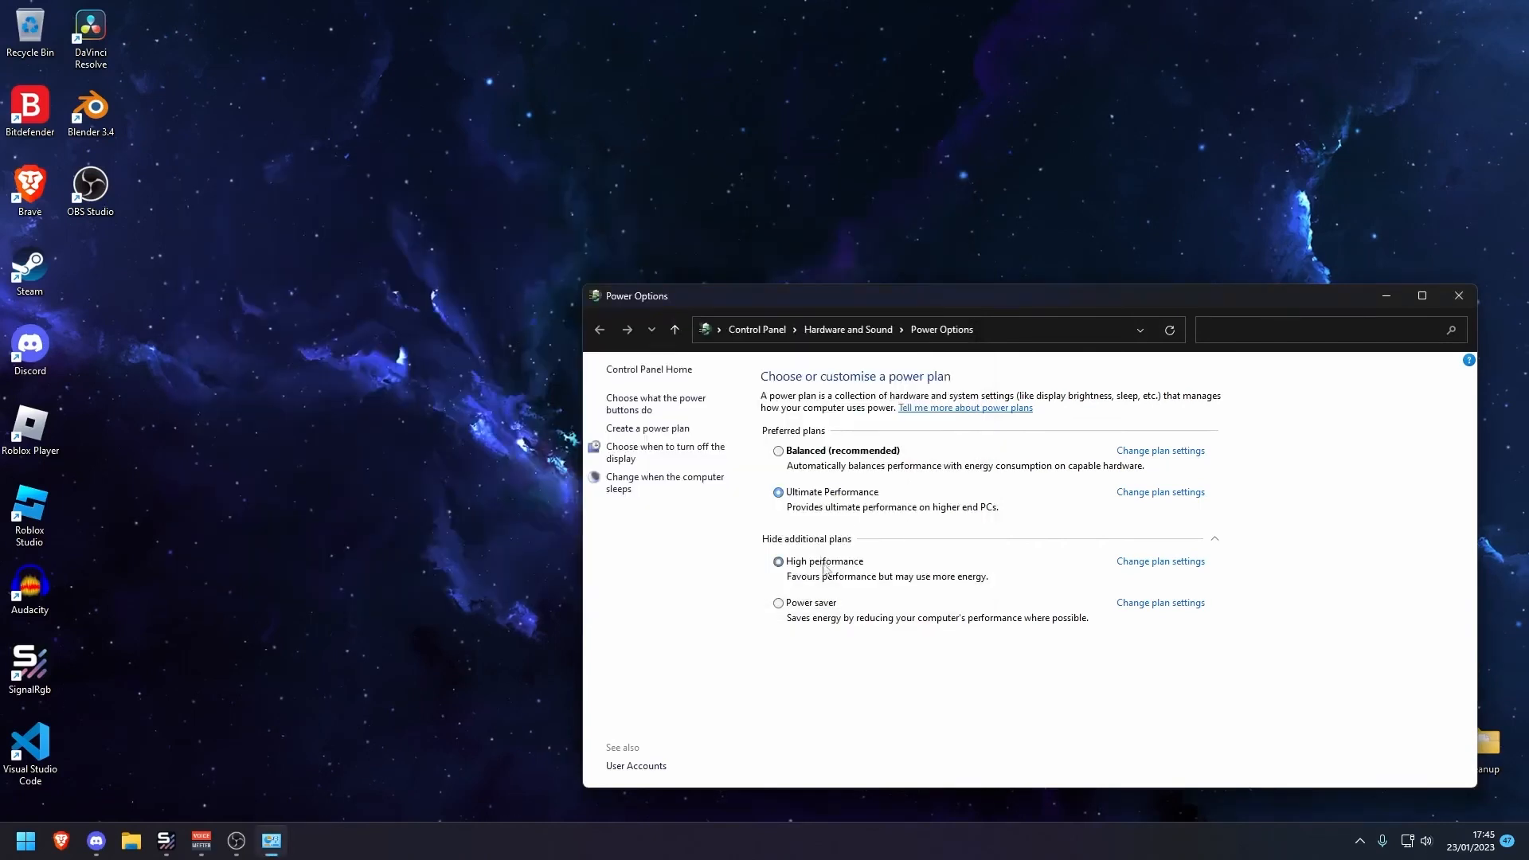
left_click(811, 493)
left_click(1460, 296)
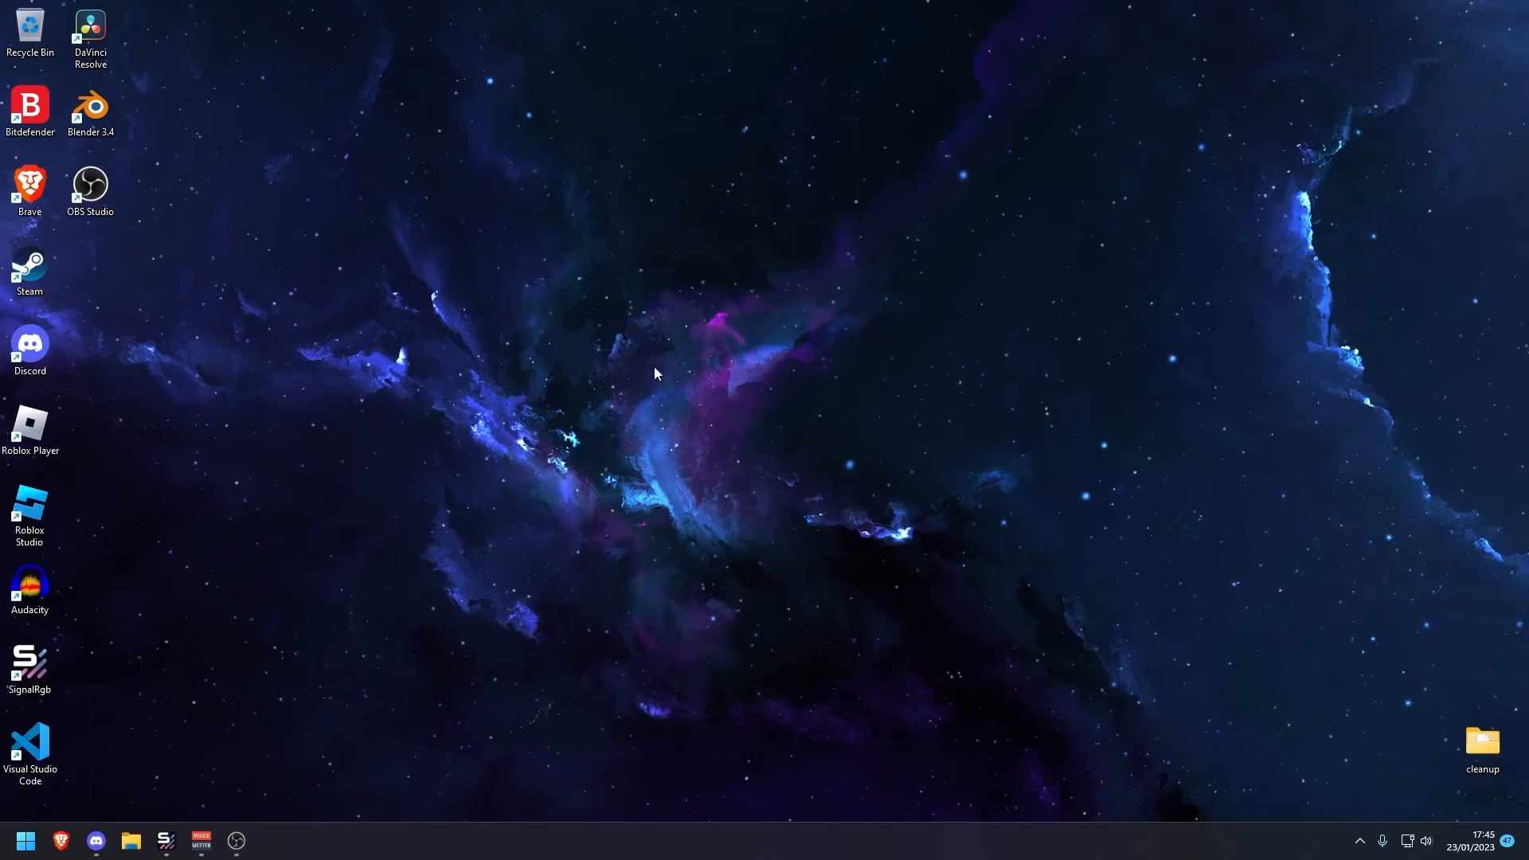
Open the temp folder from Run, delete all its contents, skipping items in use for all, and close the folder
key("super+r")
type("temp")
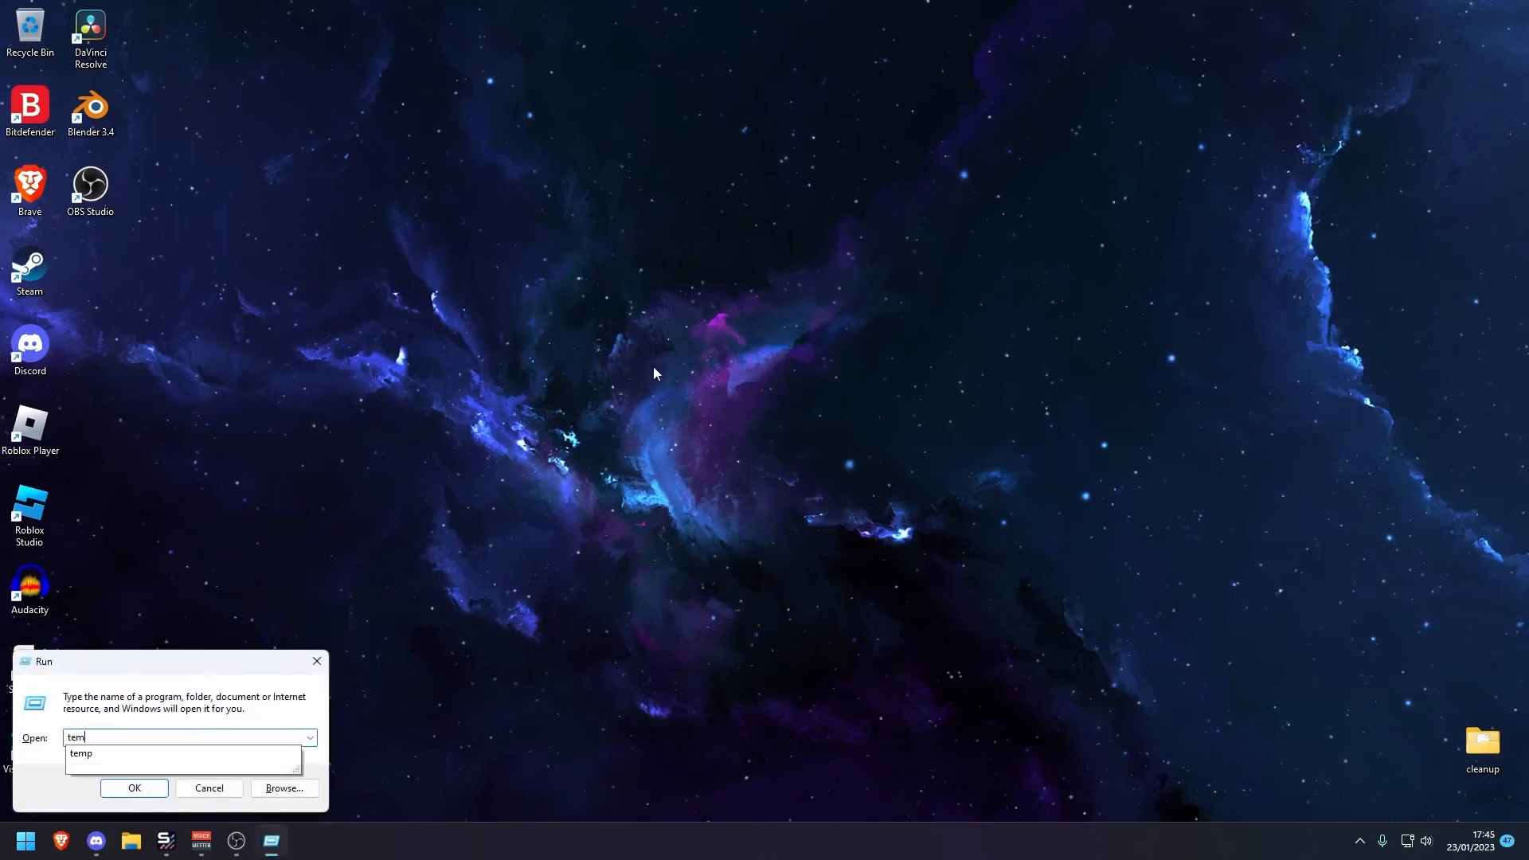
key("Return")
key("ctrl+a")
key("Delete")
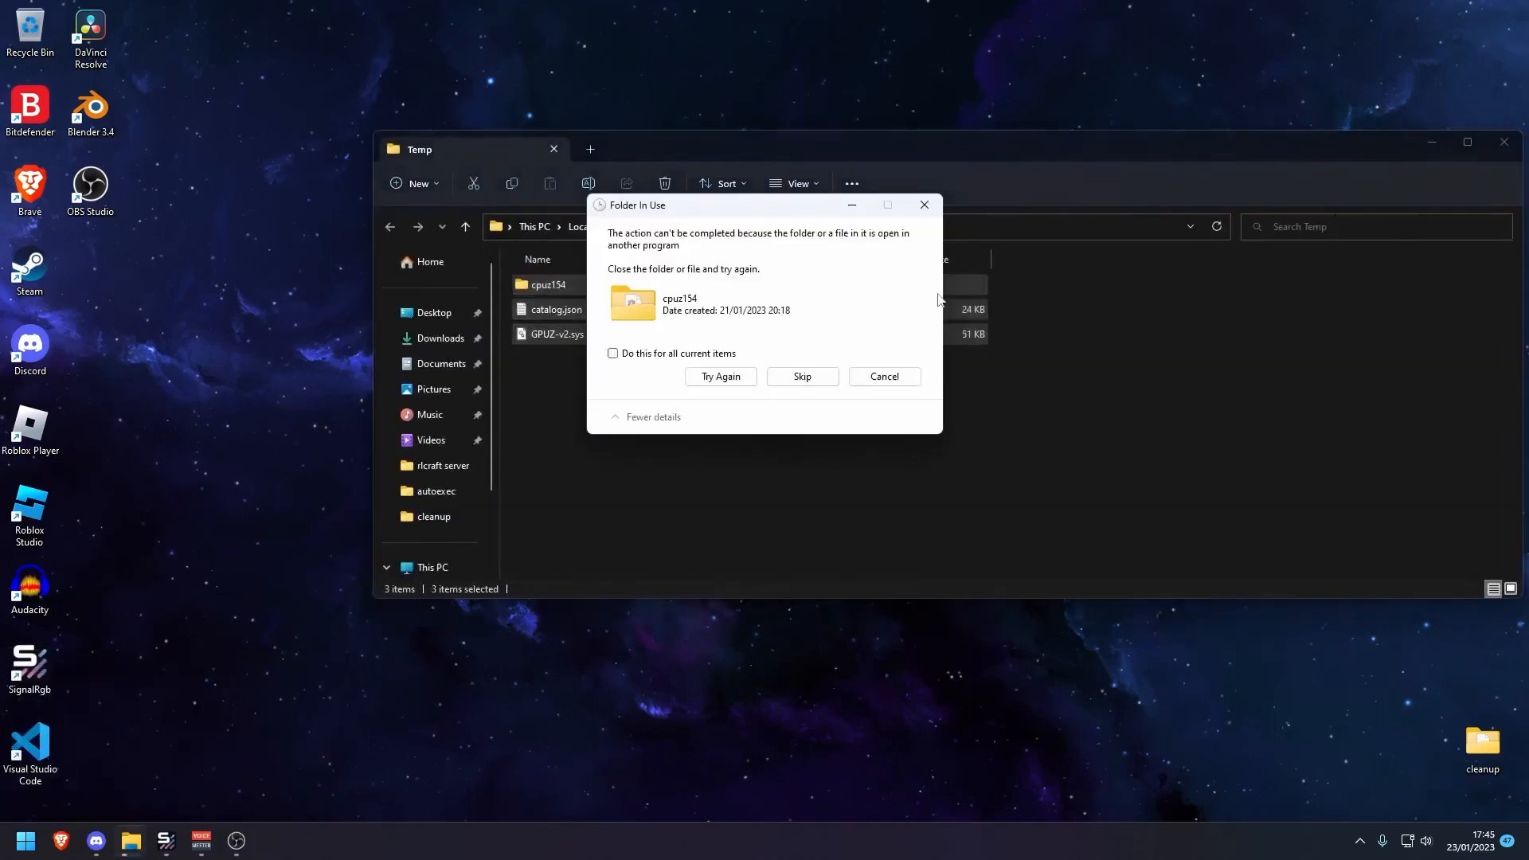
left_click(722, 353)
left_click(745, 379)
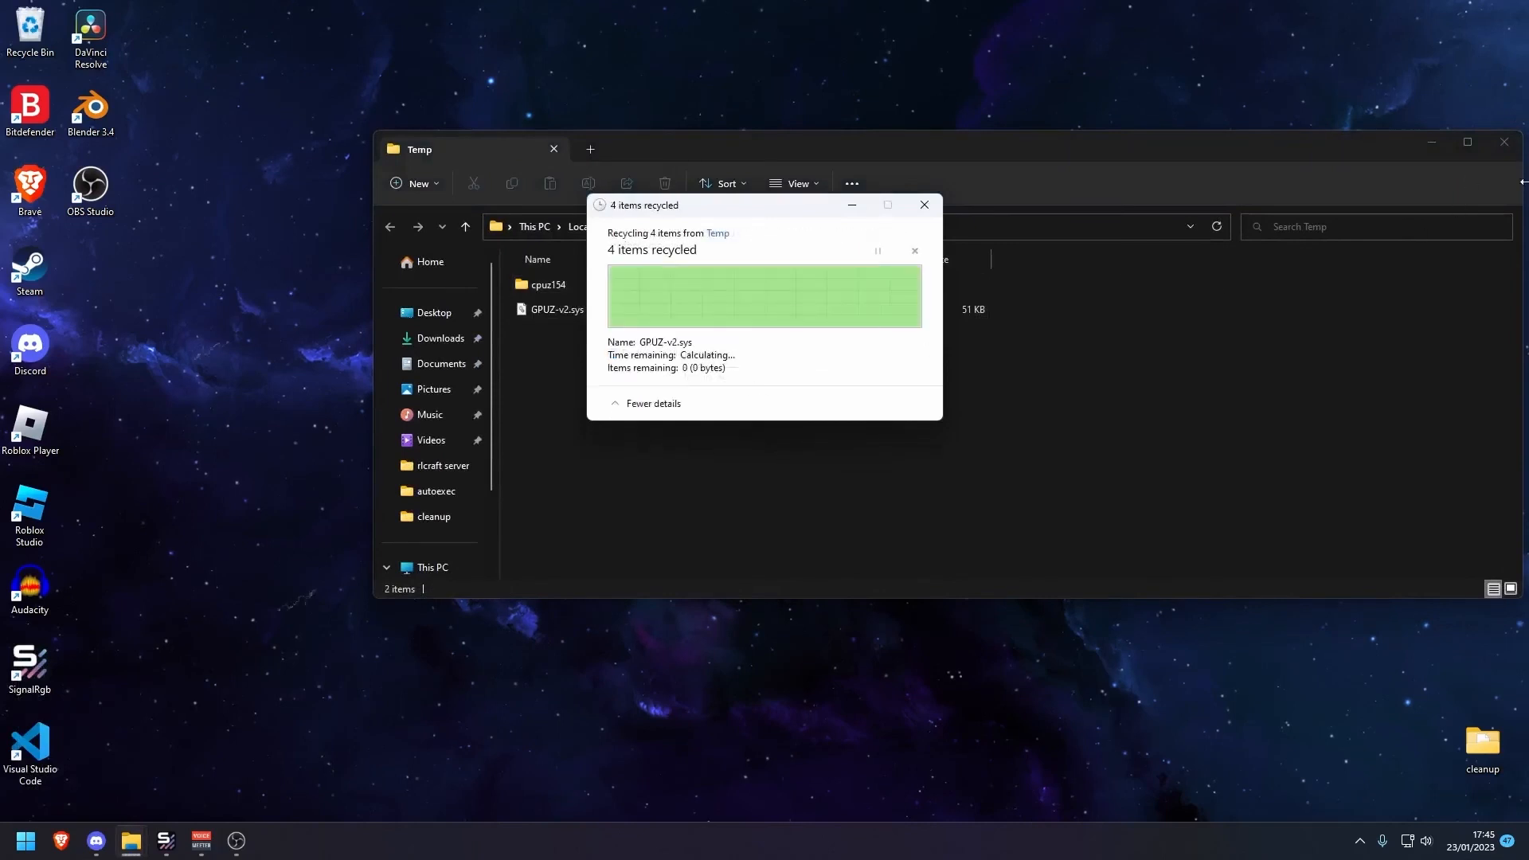
left_click(1507, 143)
Open the %temp% folder from Run, delete all its contents, skipping items in use for all, and close the folder
key("super+r")
type("p")
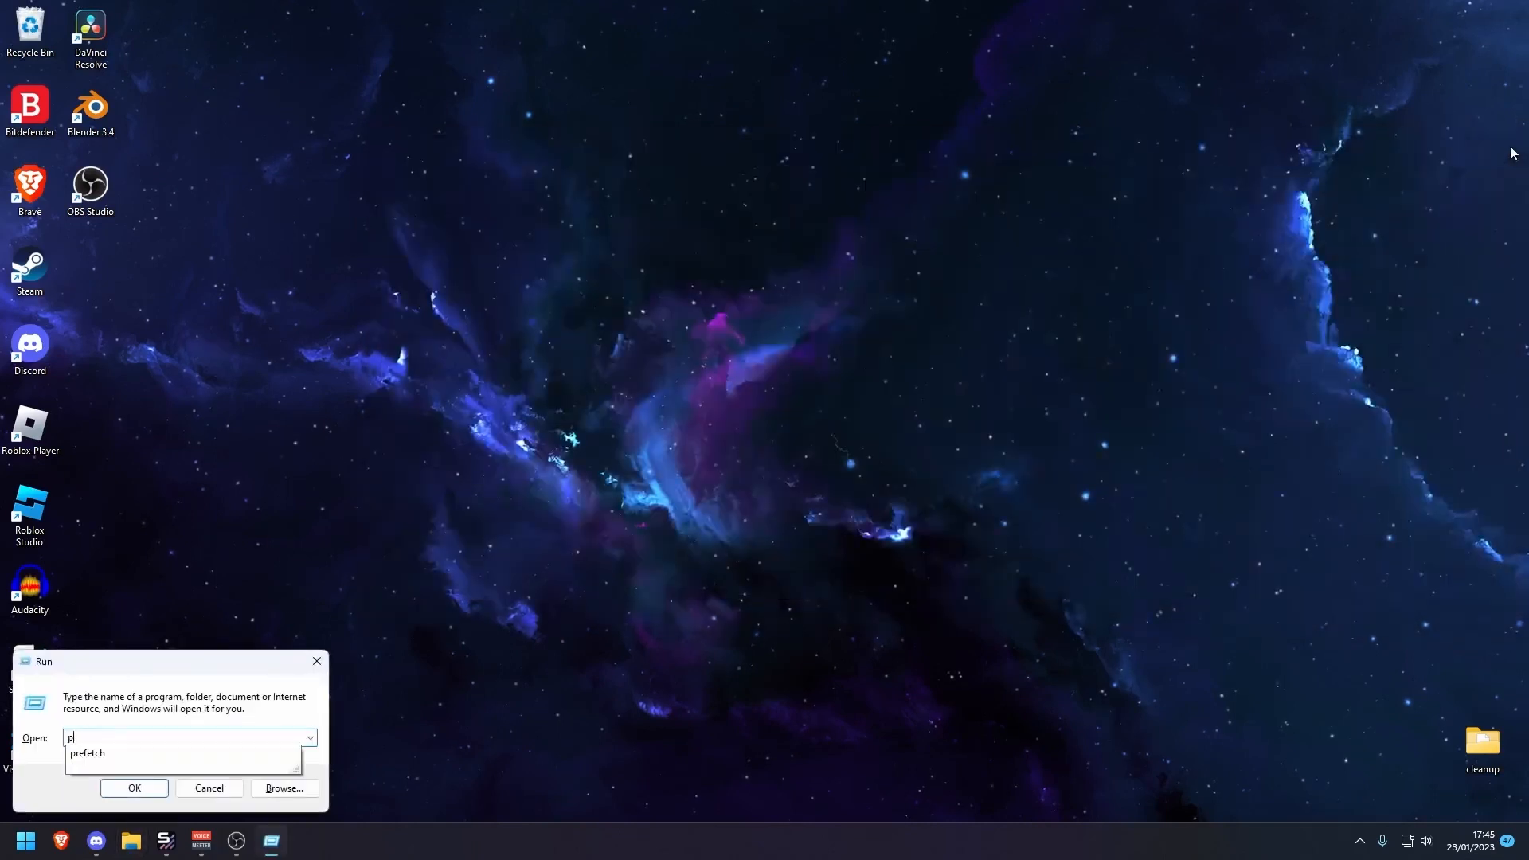
key("BackSpace")
type("%")
key("Down")
key("Down")
key("Return")
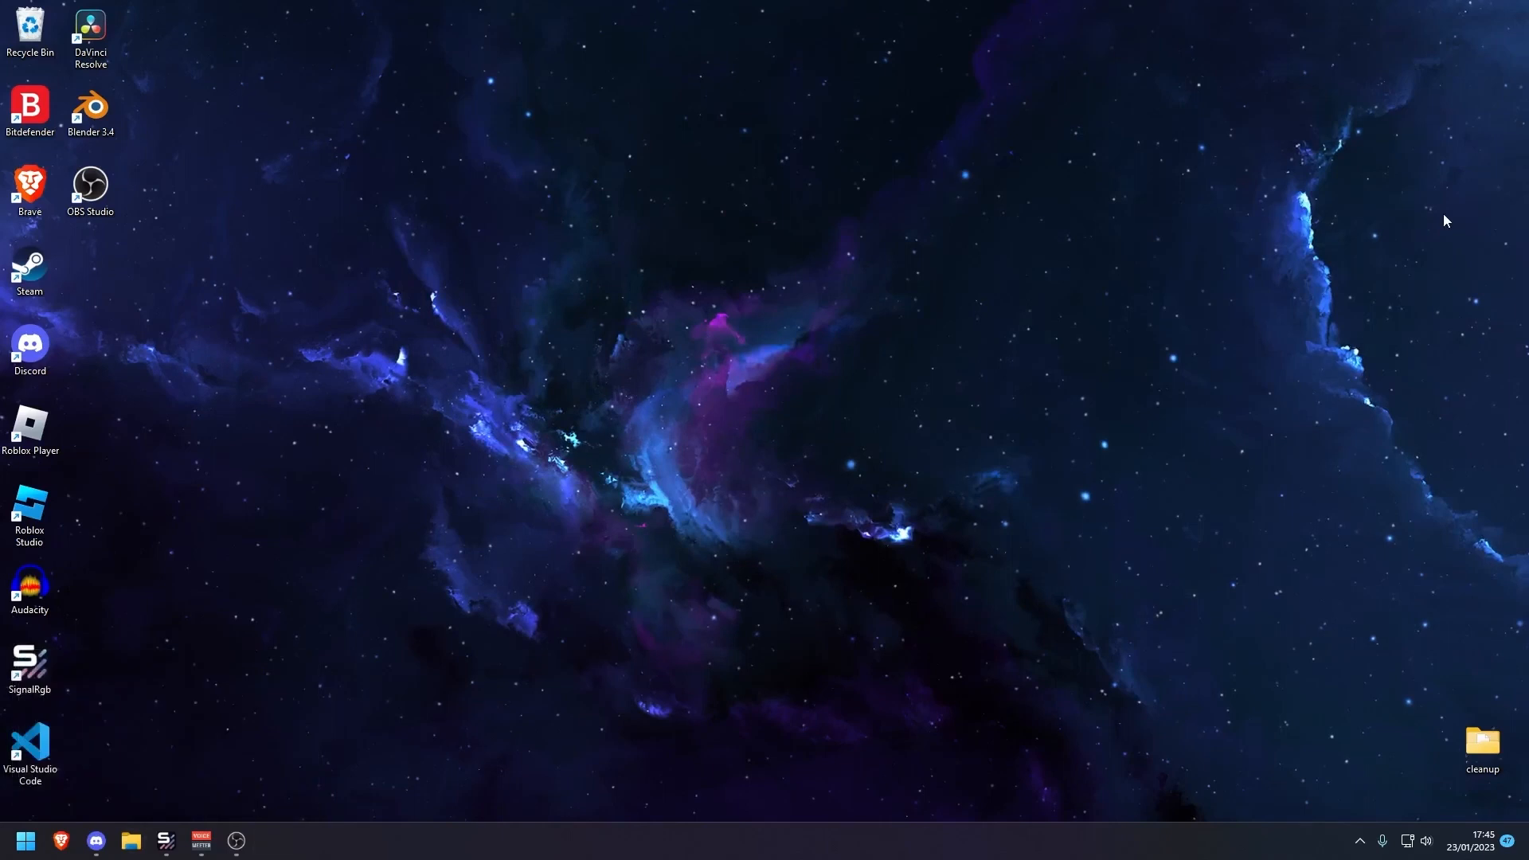
key("ctrl+a")
key("Delete")
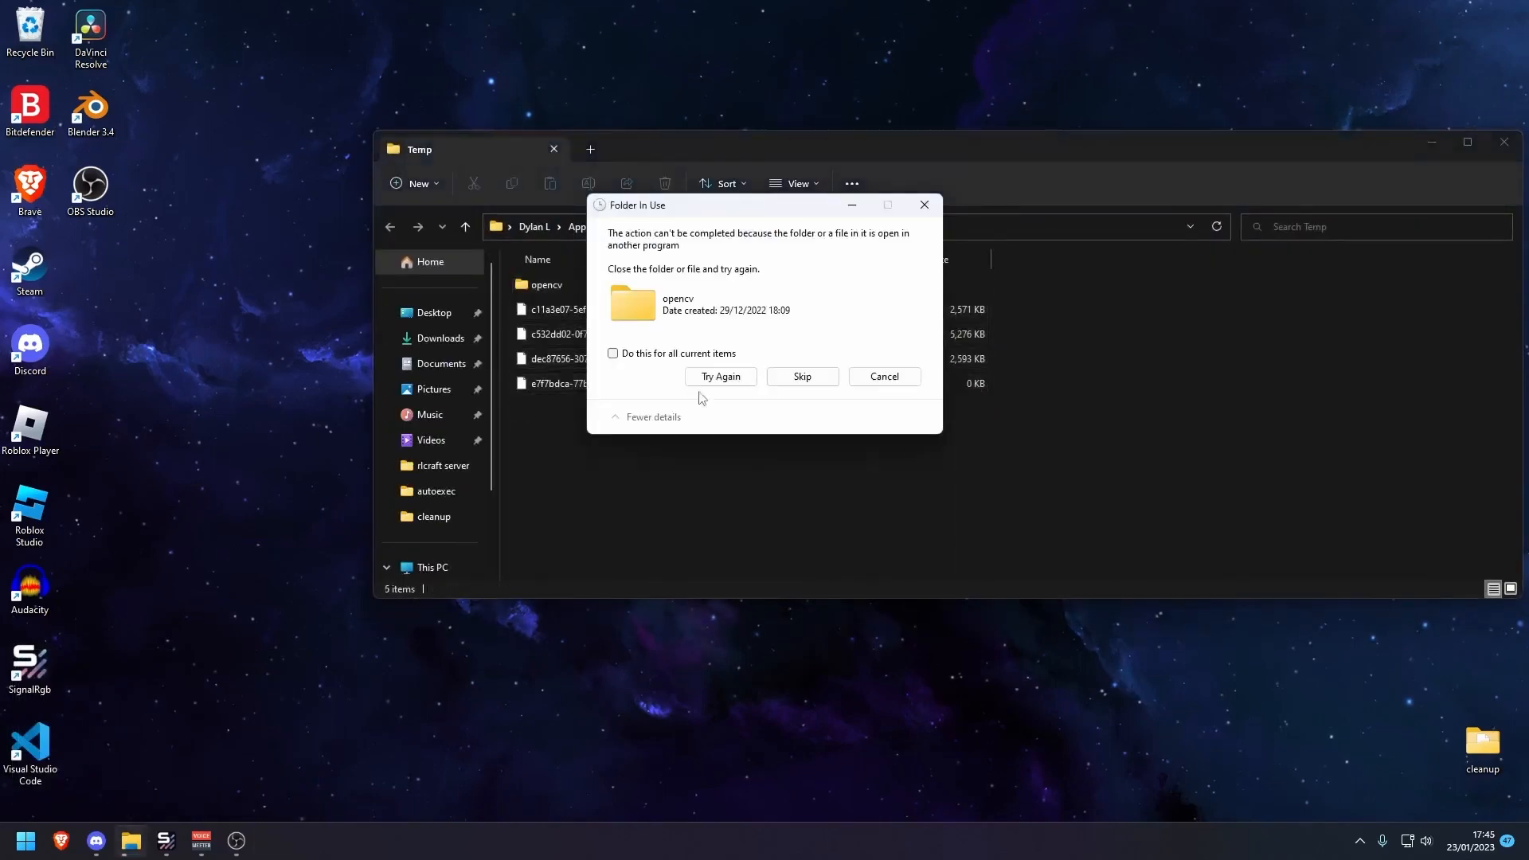
left_click(612, 352)
left_click(813, 379)
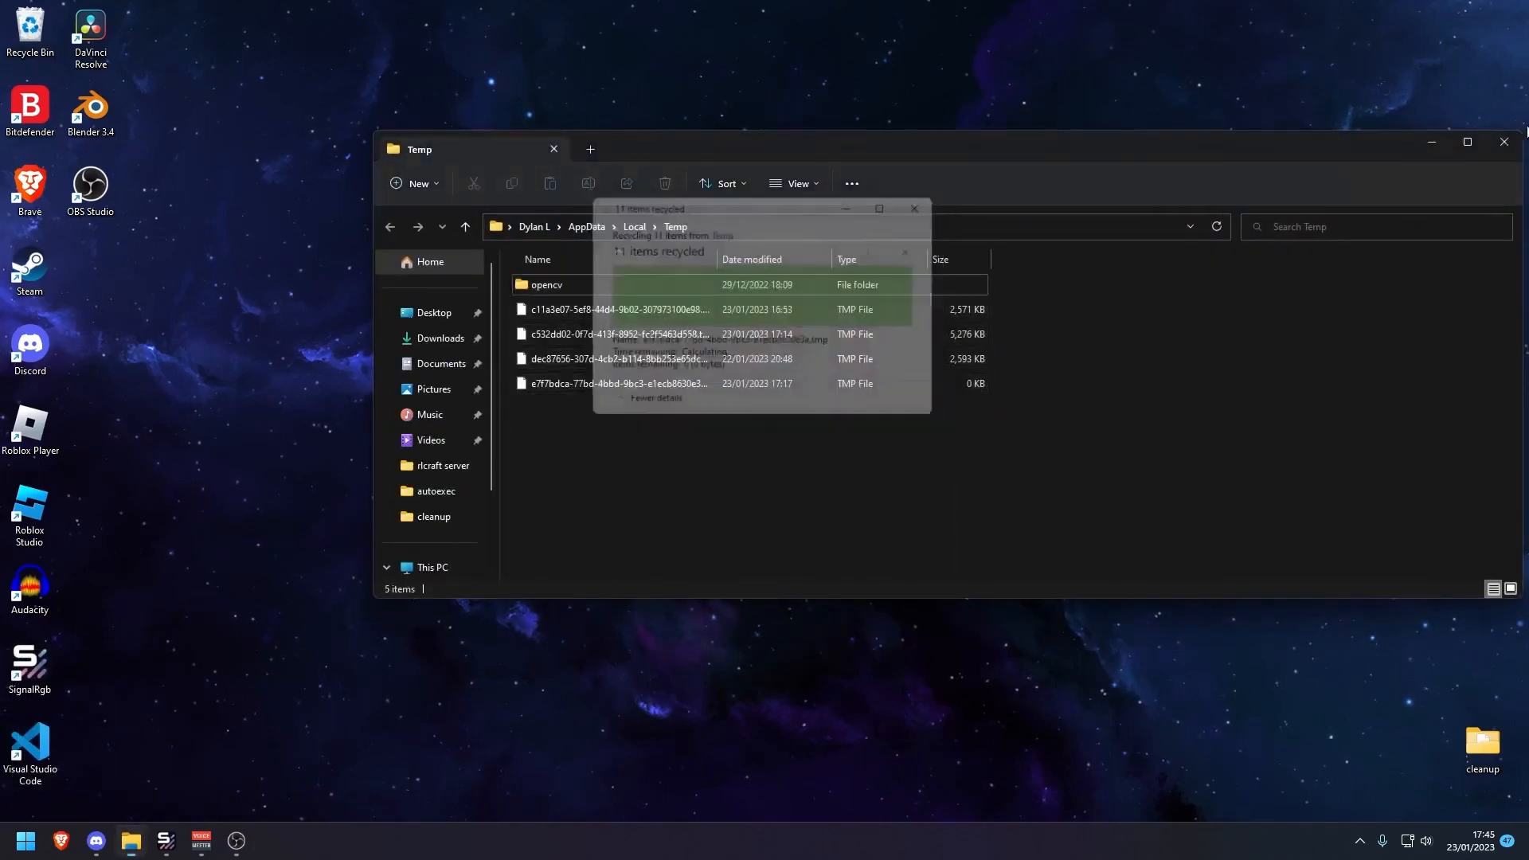
left_click(1503, 142)
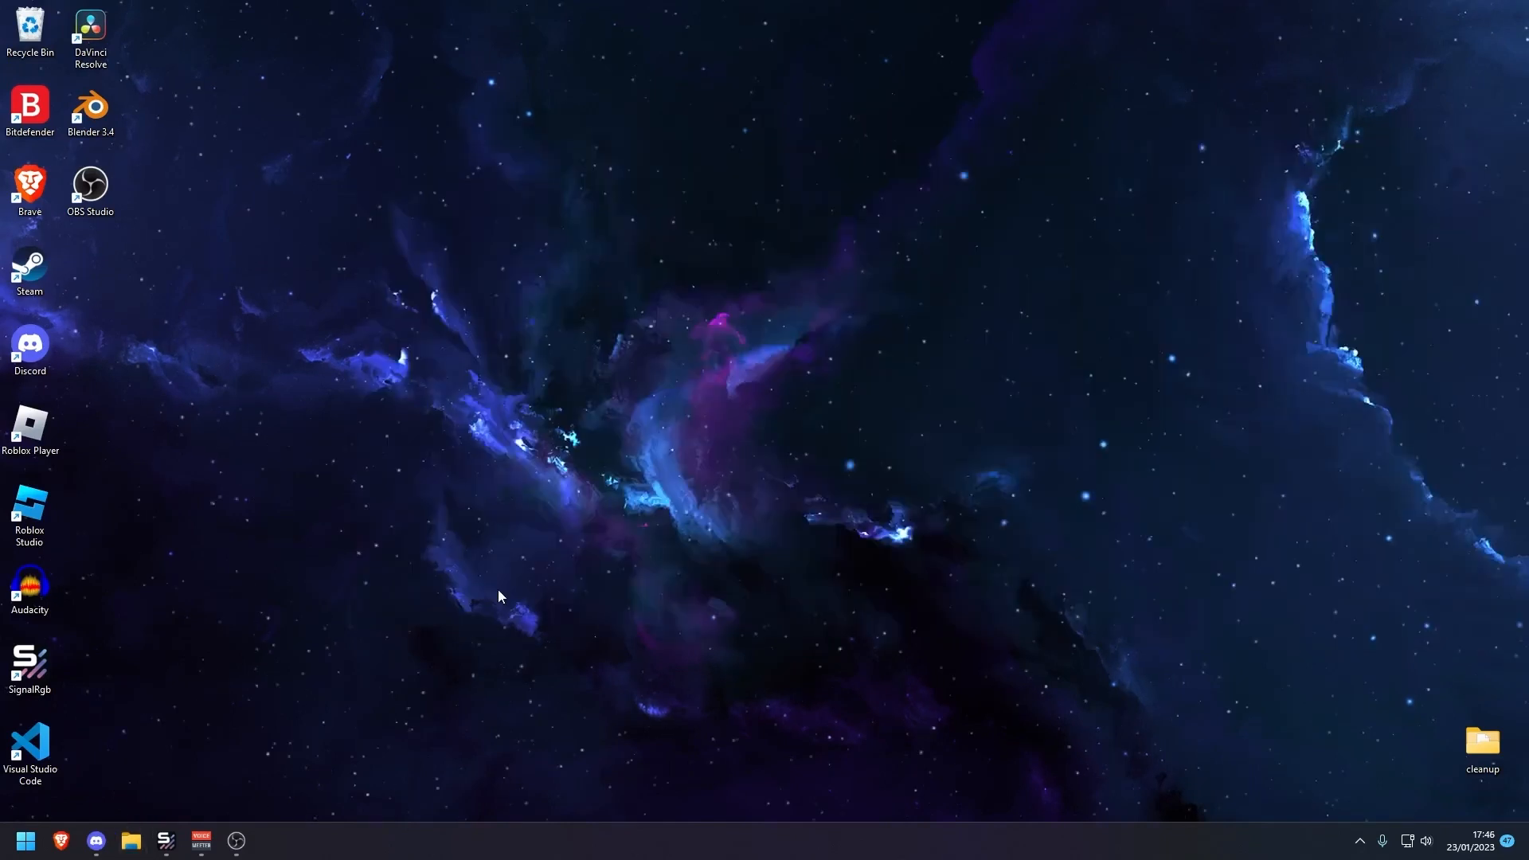
Open the Start menu's power options to show the Restart choice, then dismiss the menu without restarting
key("super")
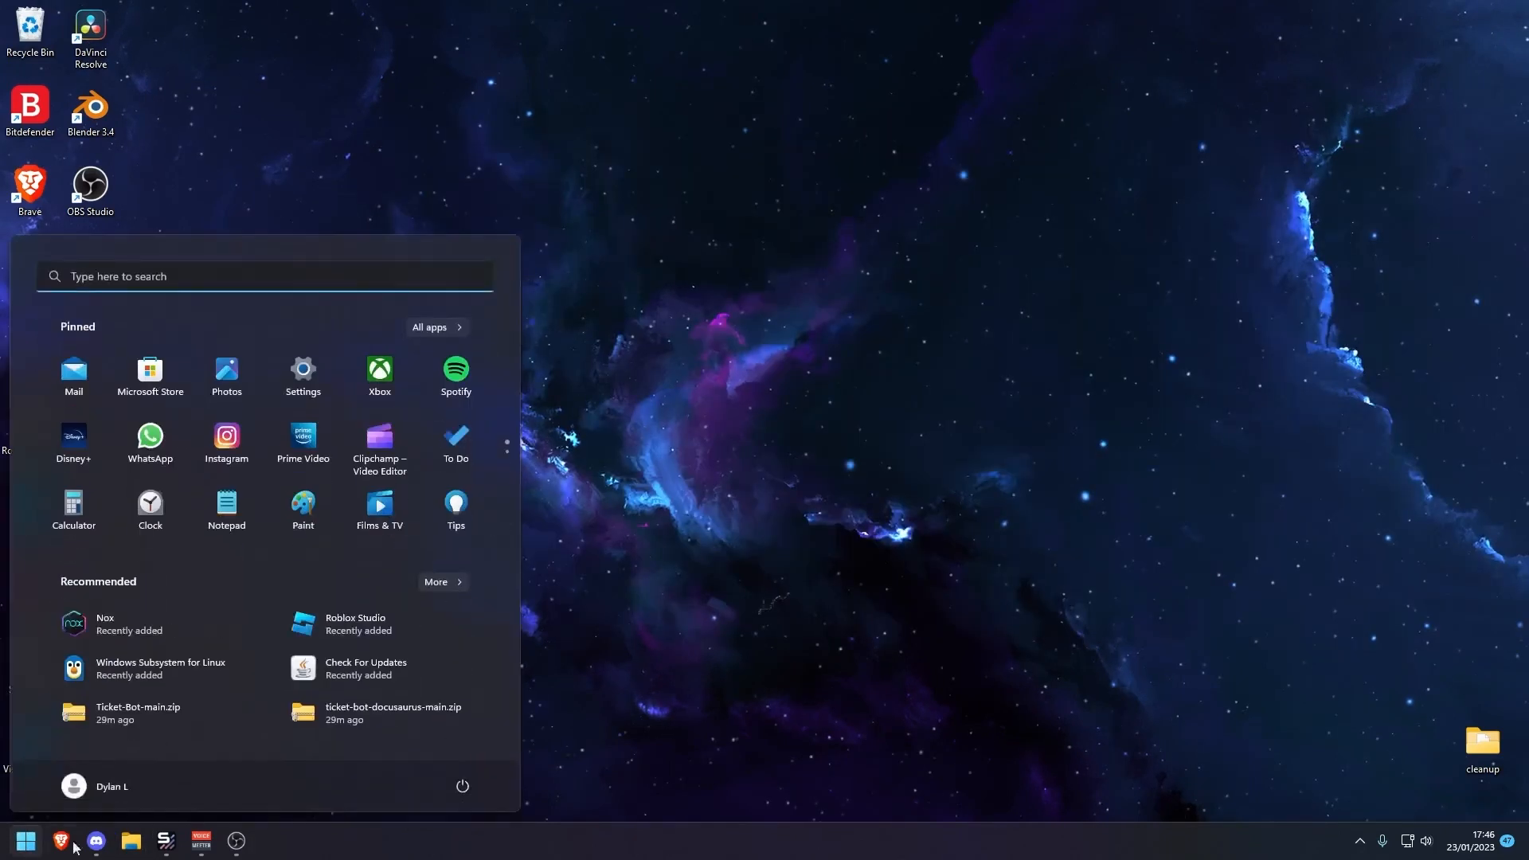
left_click(460, 796)
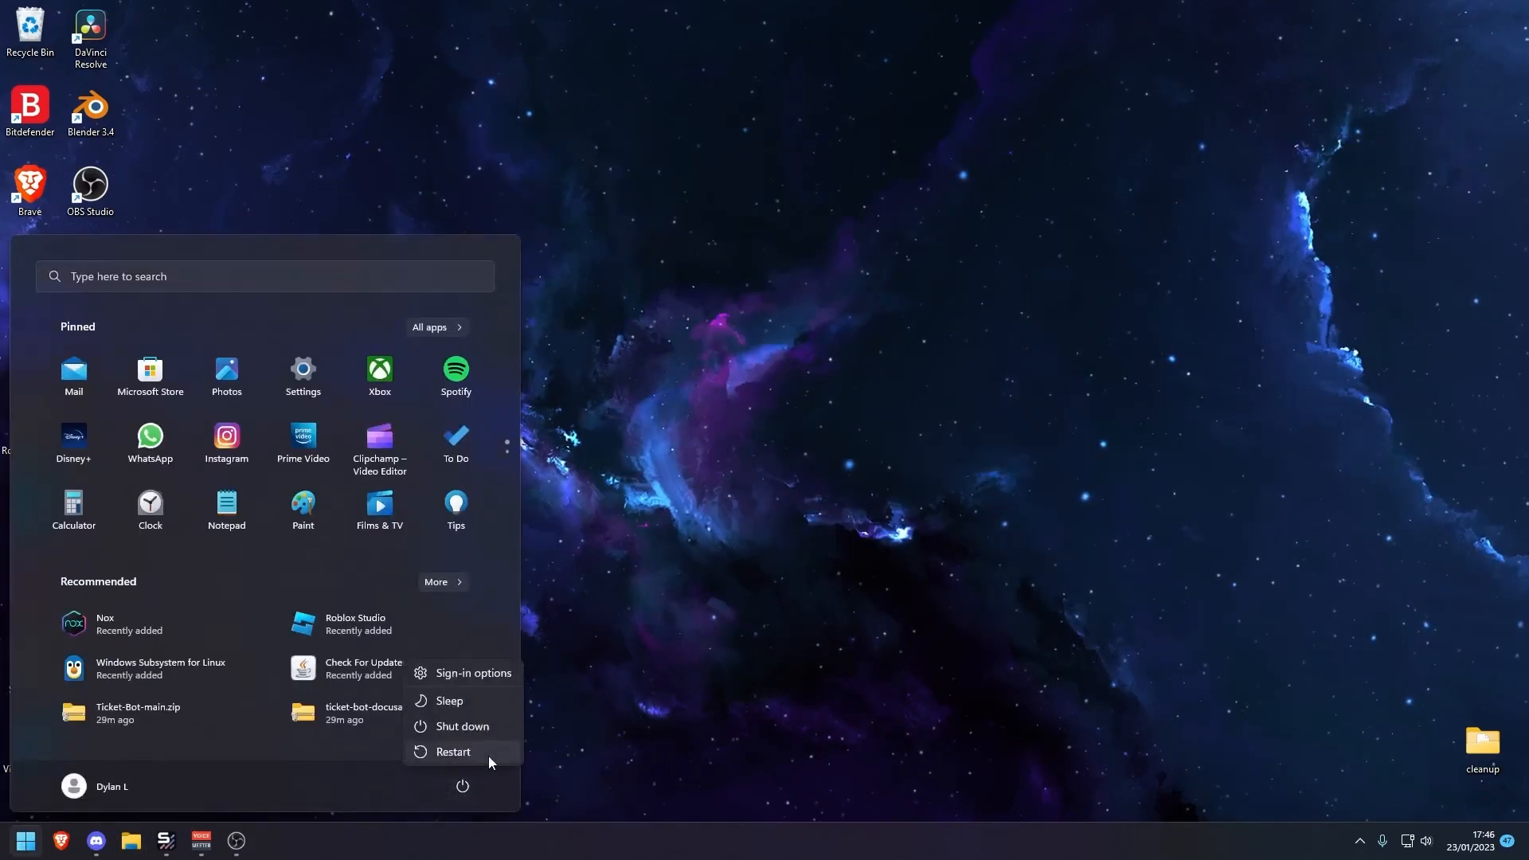
left_click(656, 434)
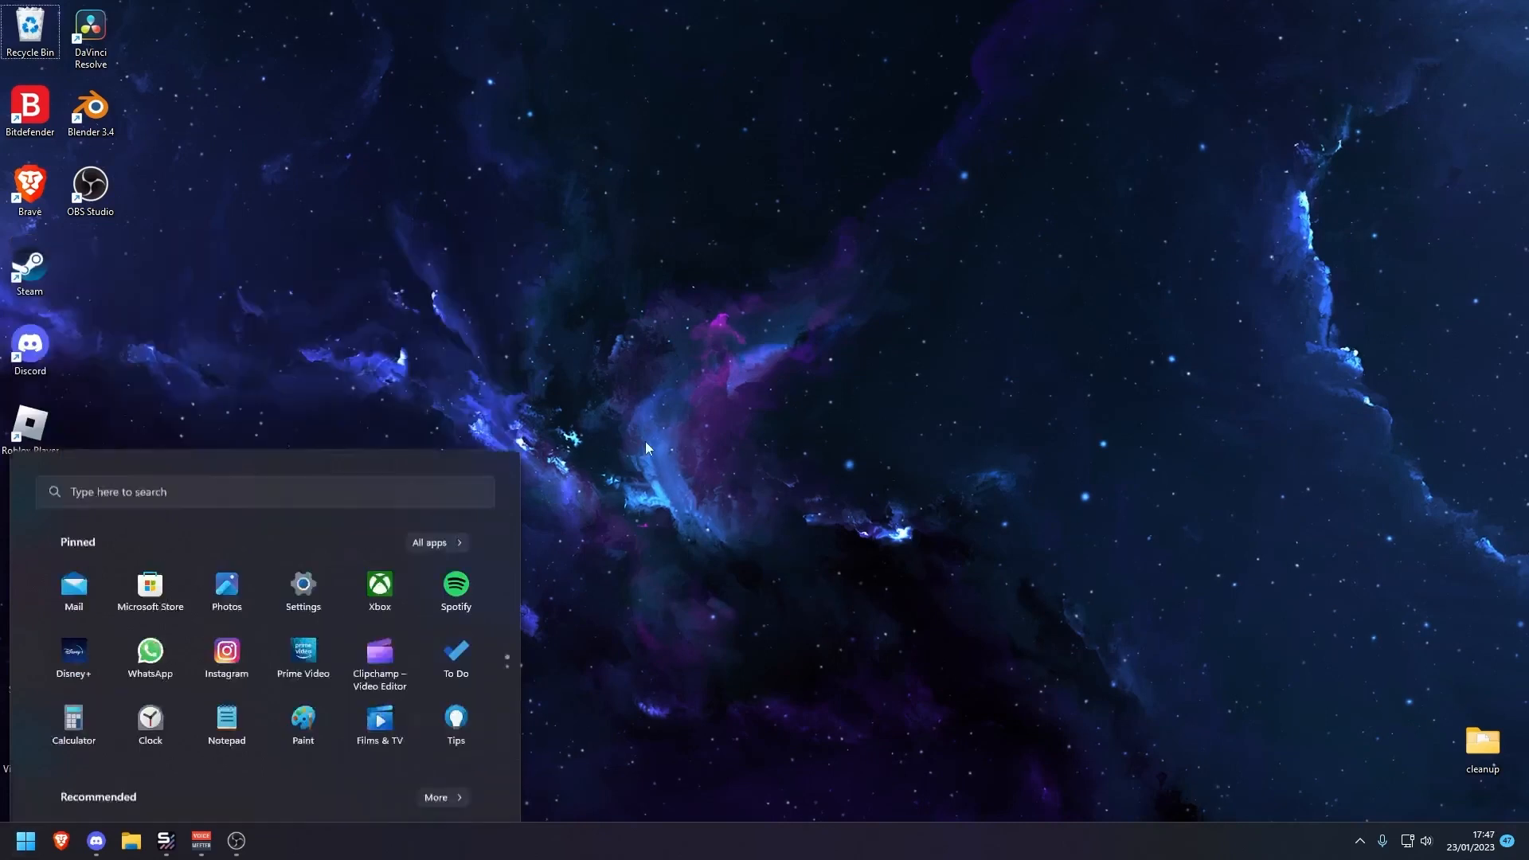
key("super")
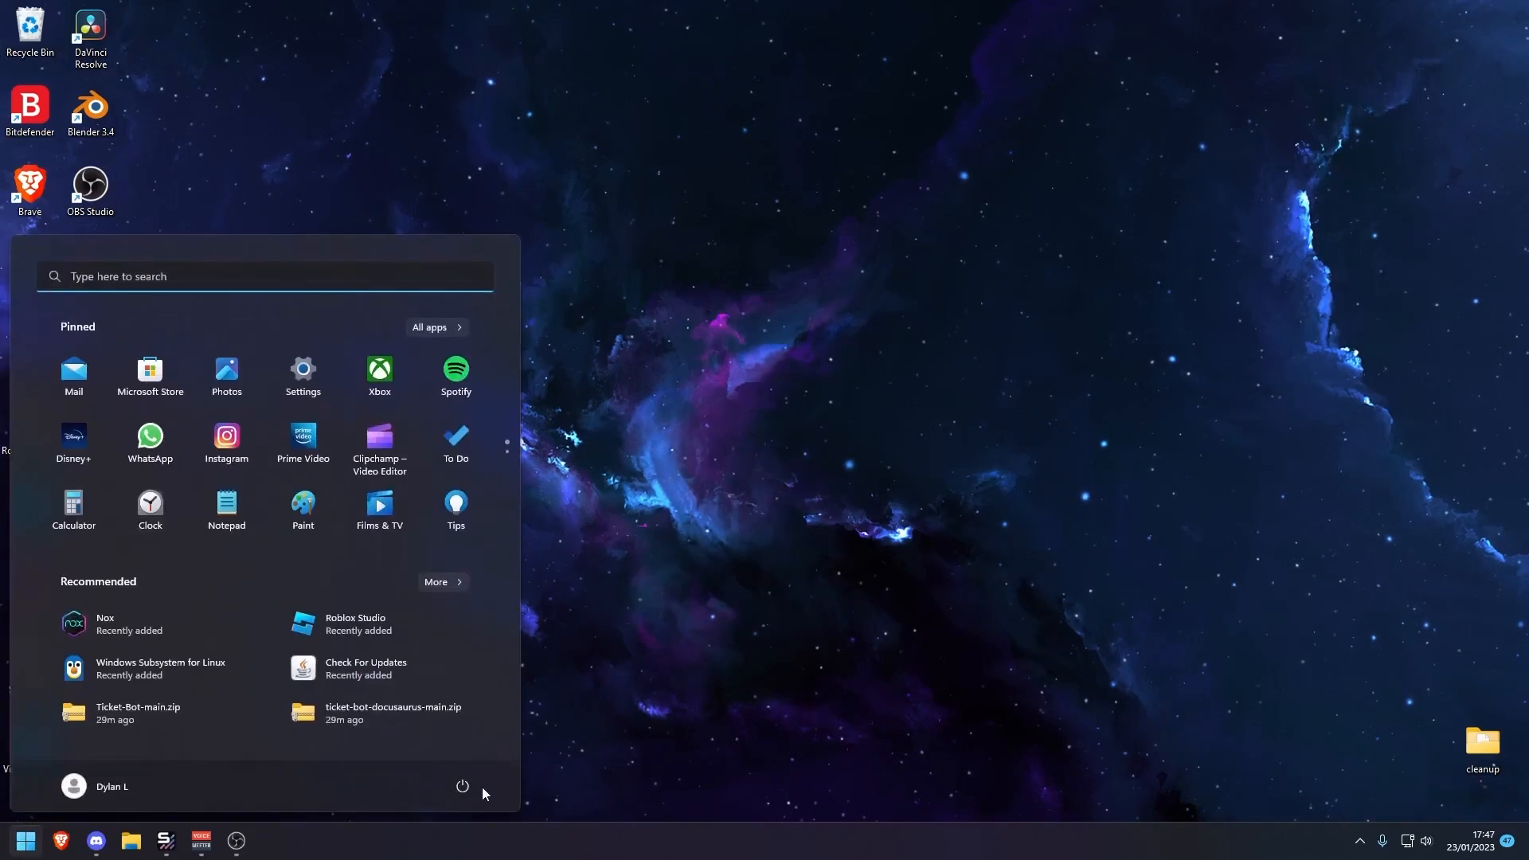
left_click(463, 786)
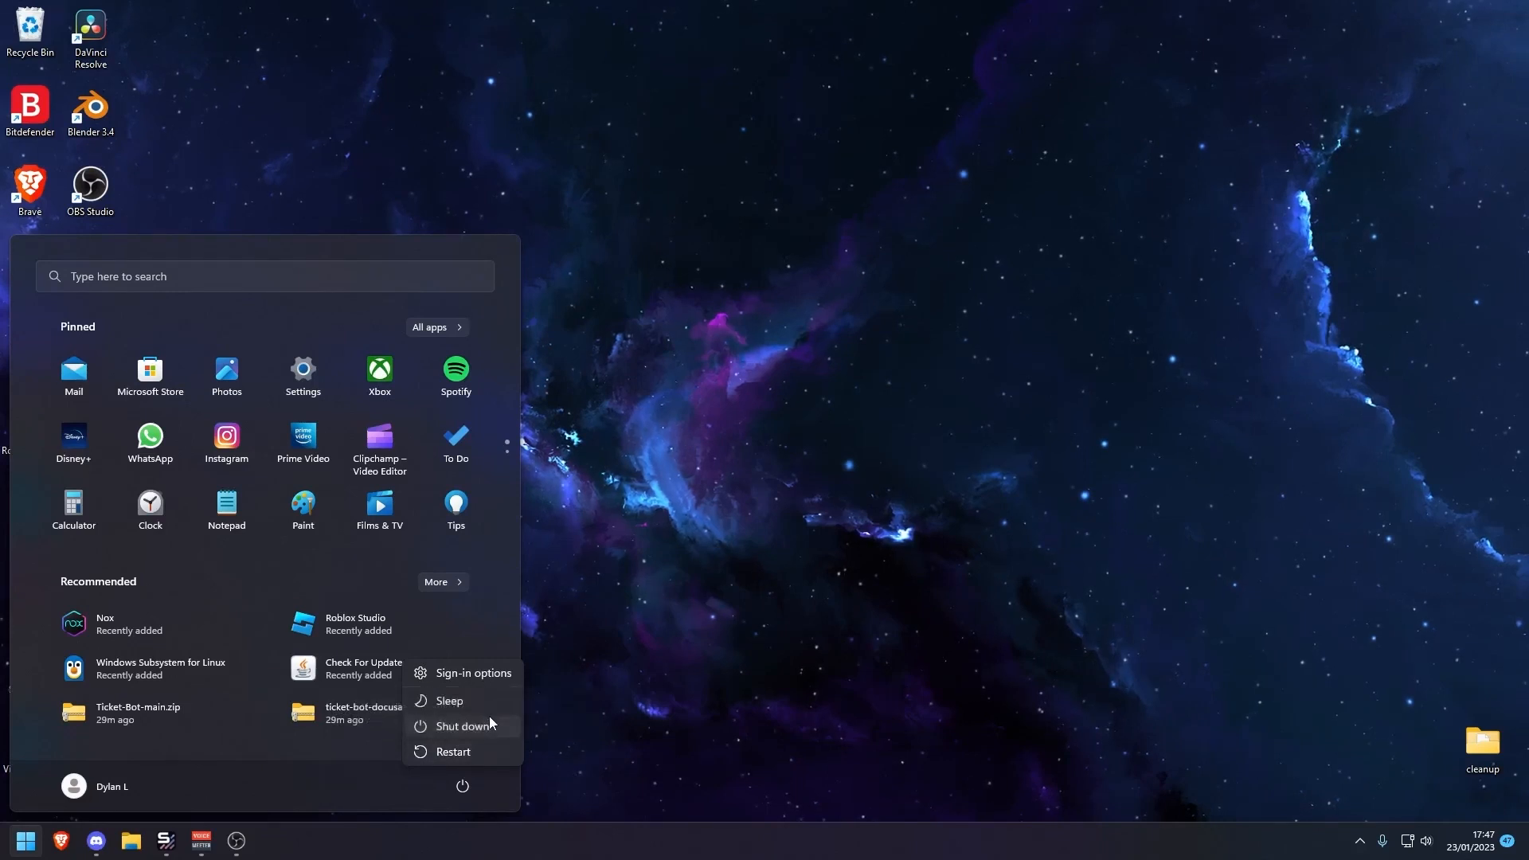
left_click(789, 602)
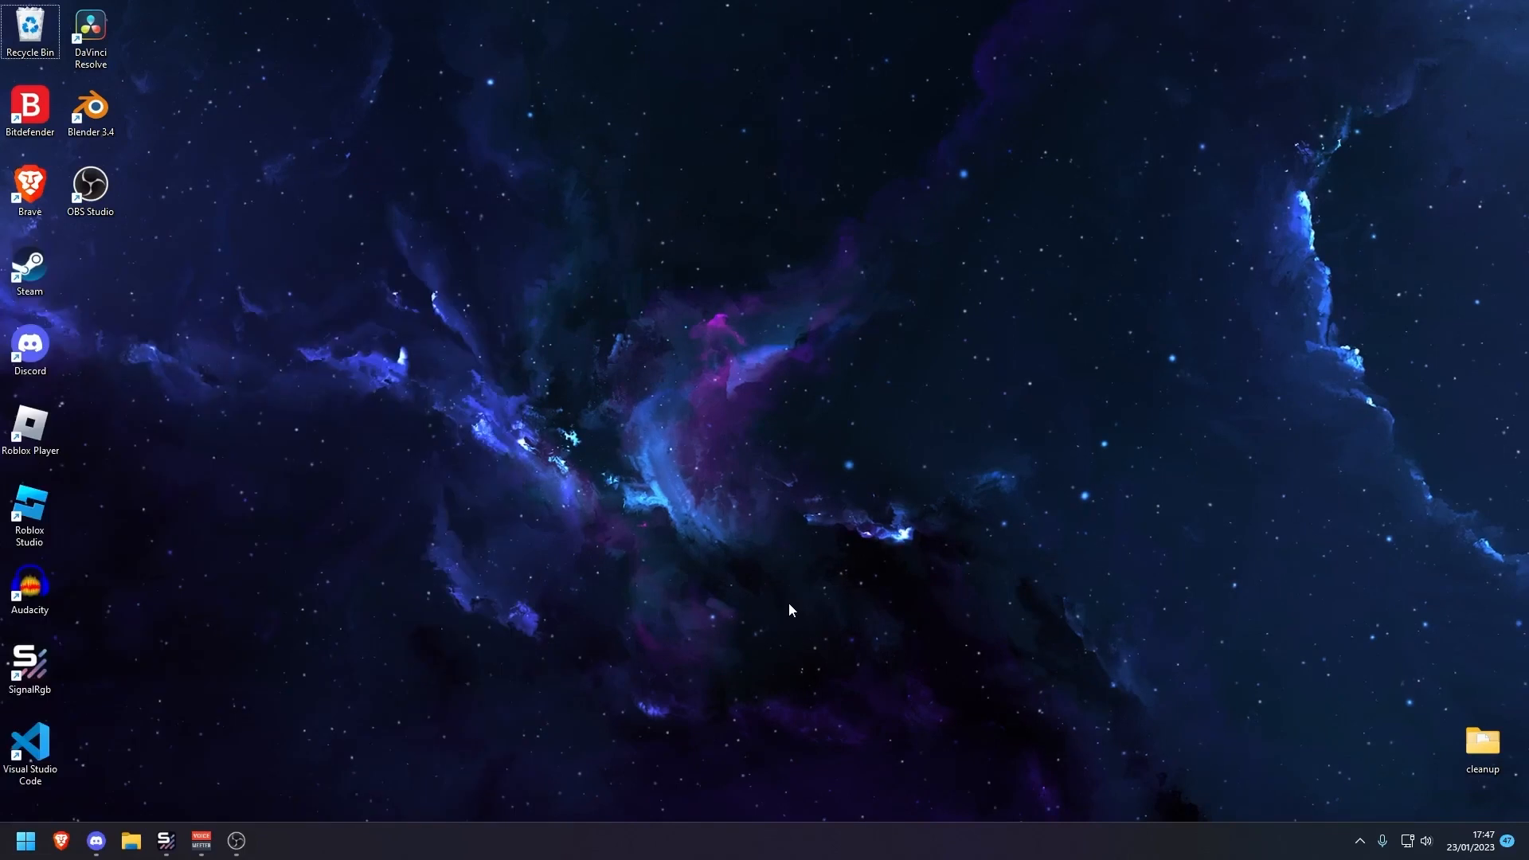